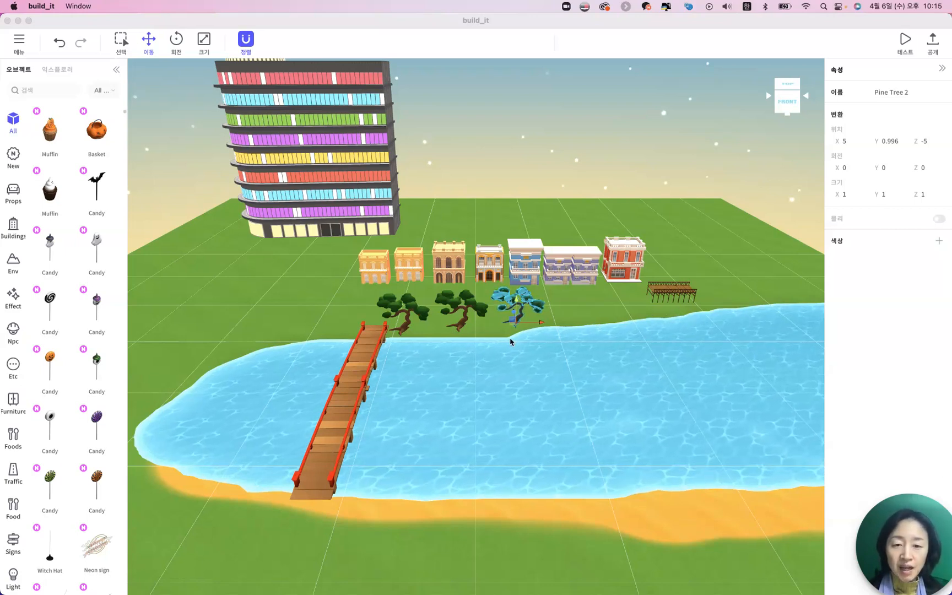
# Delete the third pine tree in the row behind the lake, and undo the deletion
pyautogui.click(461, 308)
pyautogui.click(463, 310)
pyautogui.click(518, 302)
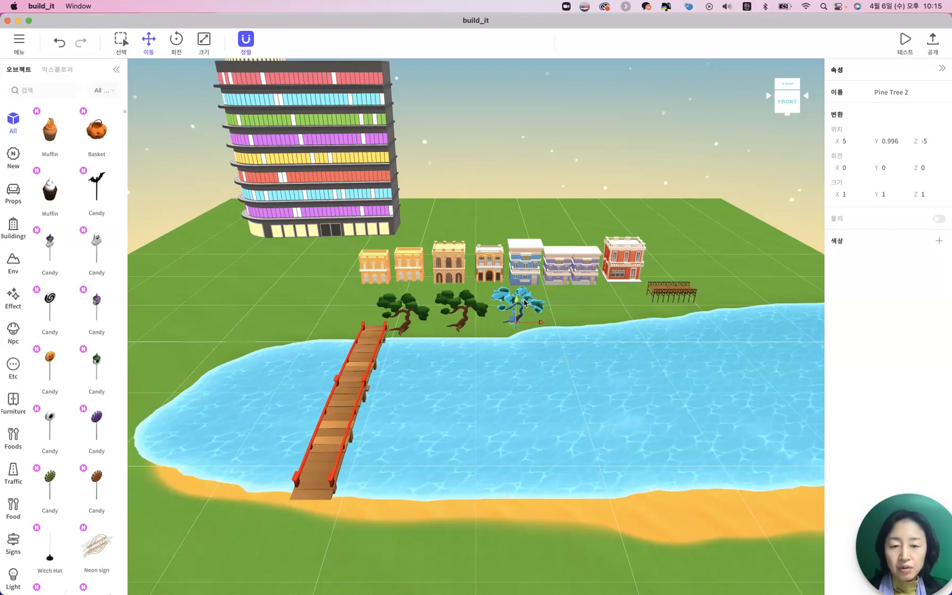
pyautogui.rightClick(524, 302)
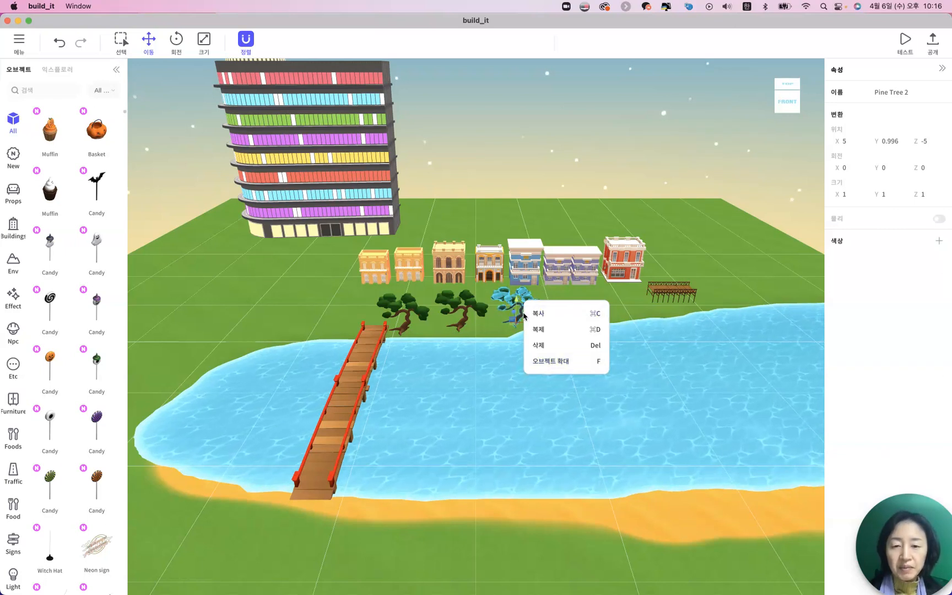
pyautogui.click(544, 347)
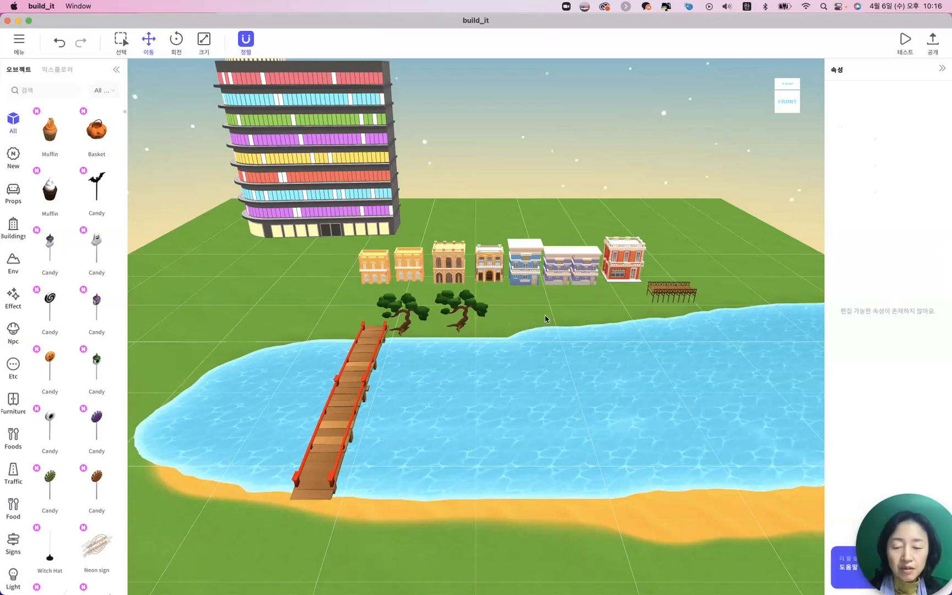
pyautogui.click(61, 45)
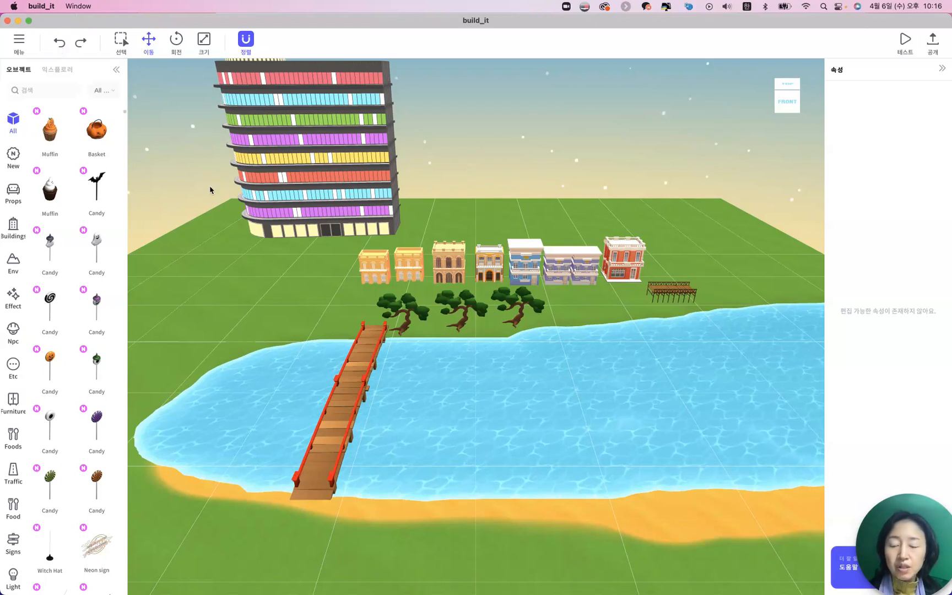
# Copy the third pine tree and paste it on the grass beside the row, at X 14, Z -1
pyautogui.click(523, 315)
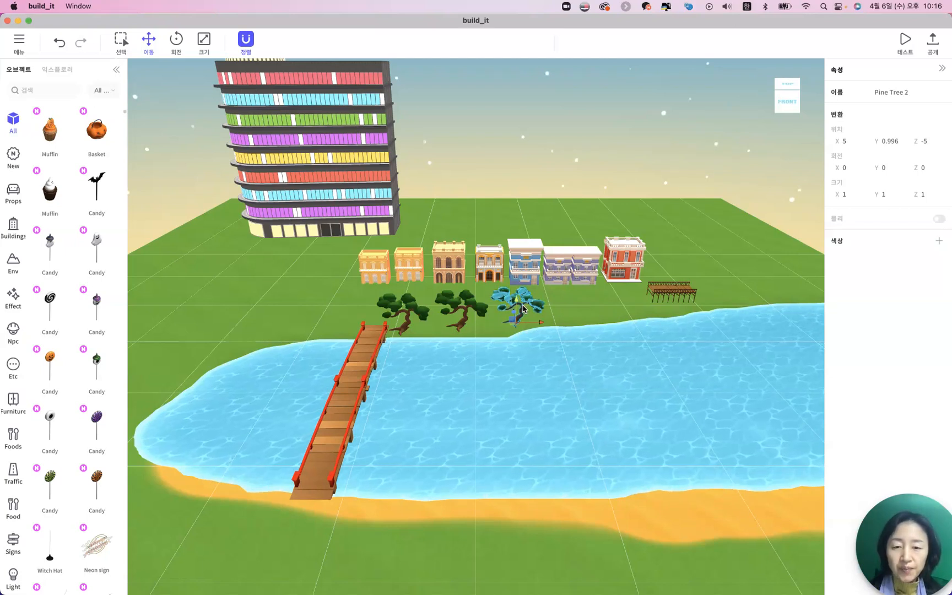
pyautogui.rightClick(523, 309)
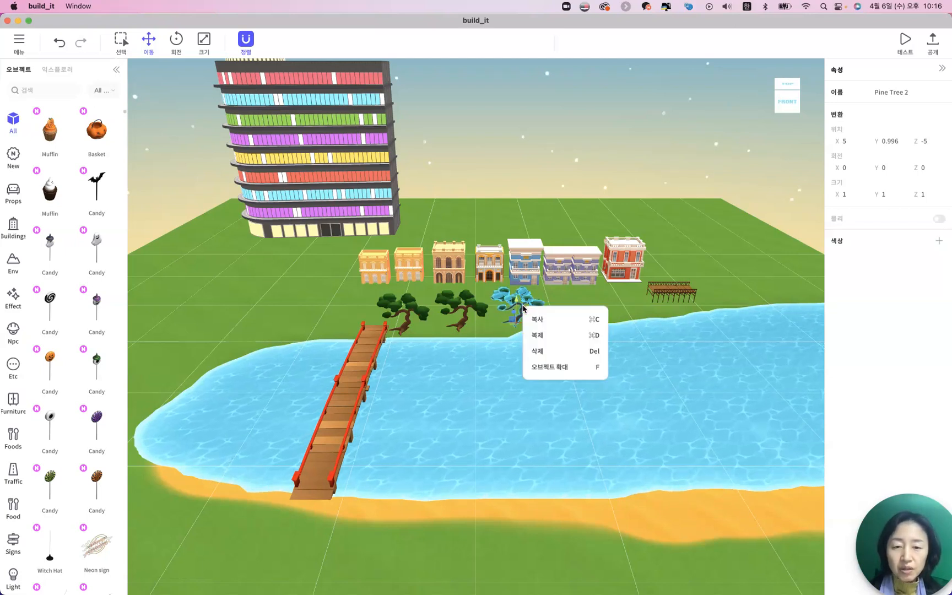
pyautogui.click(557, 319)
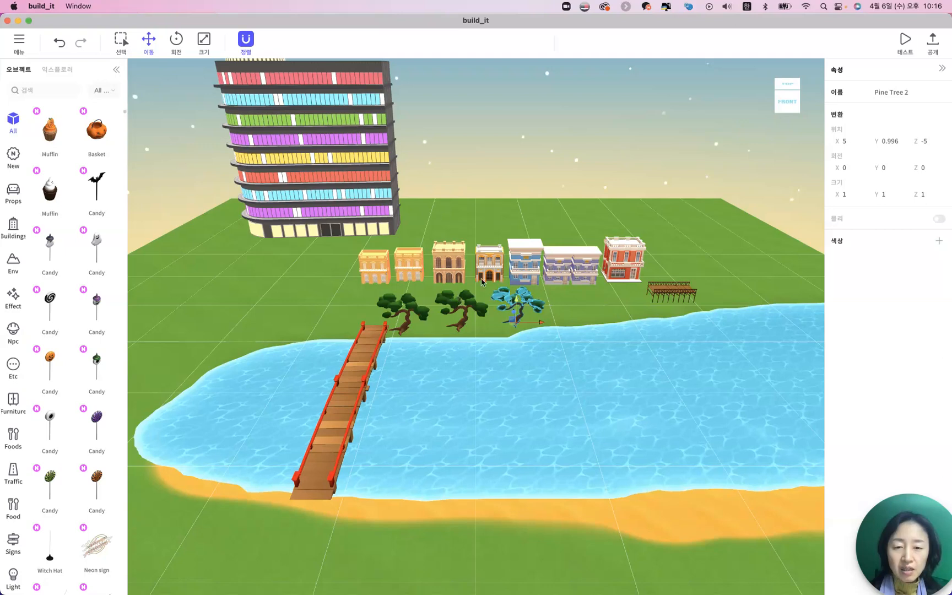
pyautogui.click(566, 314)
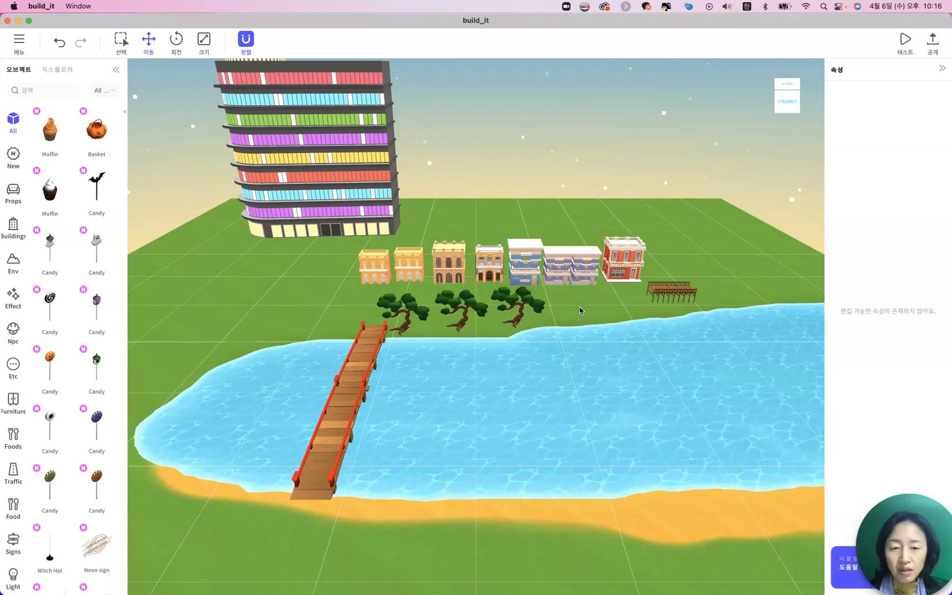
pyautogui.rightClick(579, 310)
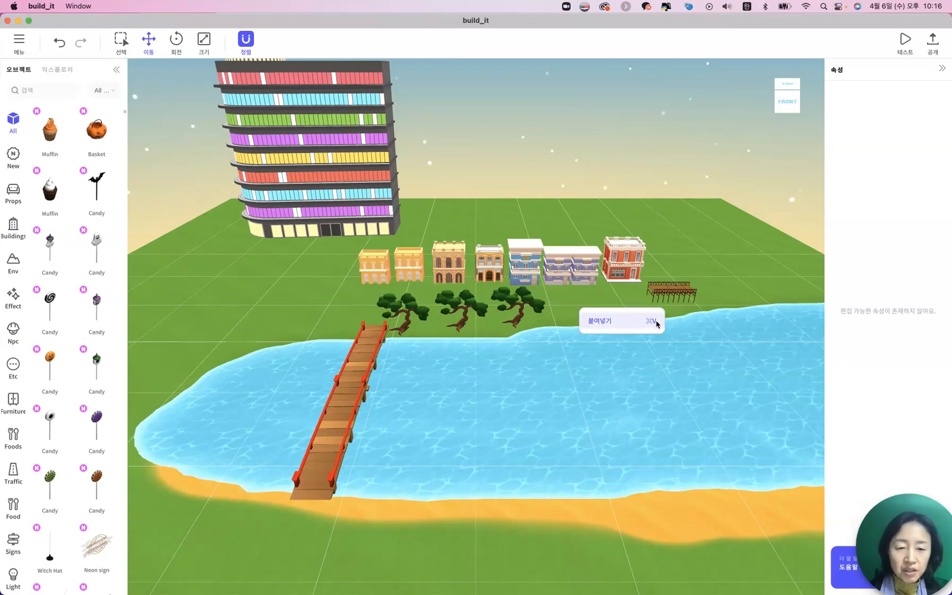
pyautogui.click(613, 322)
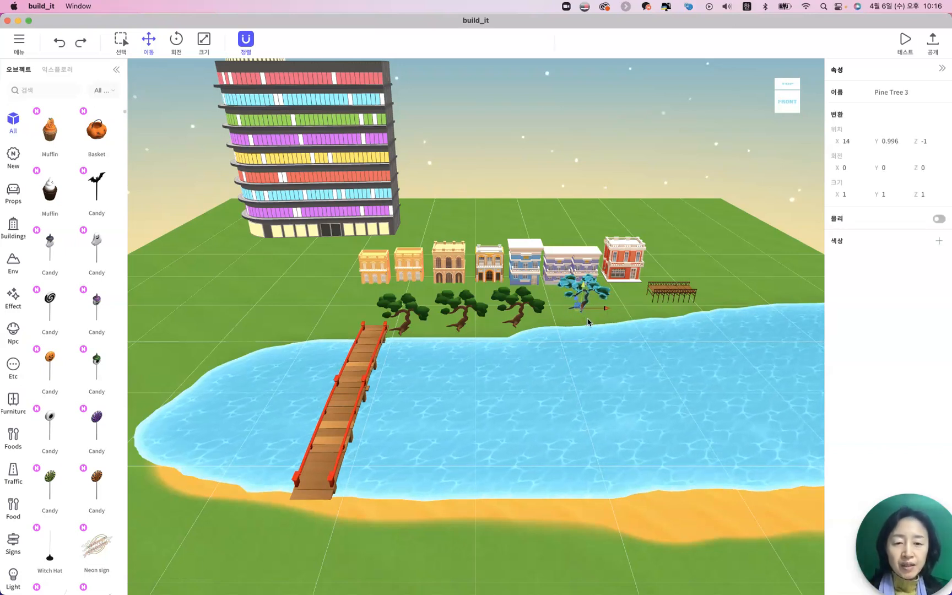
pyautogui.click(565, 320)
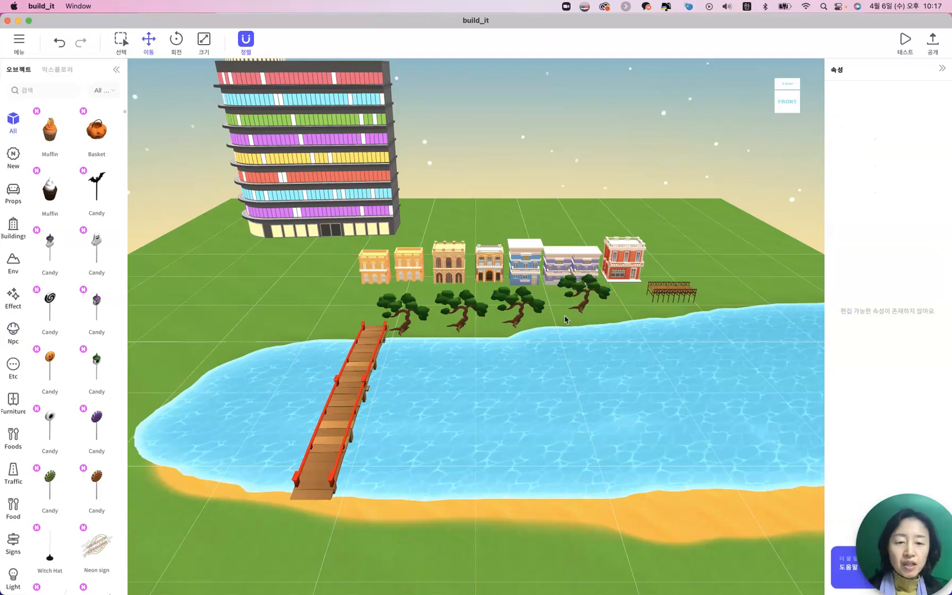
# Duplicate the third pine tree and move the duplicate to X 11, Y 1.69, Z -5
pyautogui.click(515, 304)
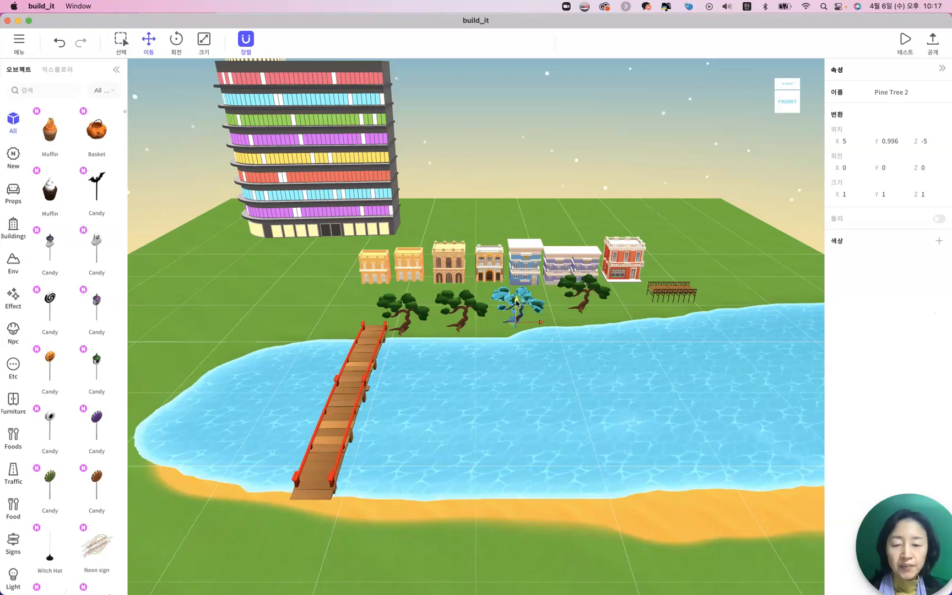
pyautogui.rightClick(524, 301)
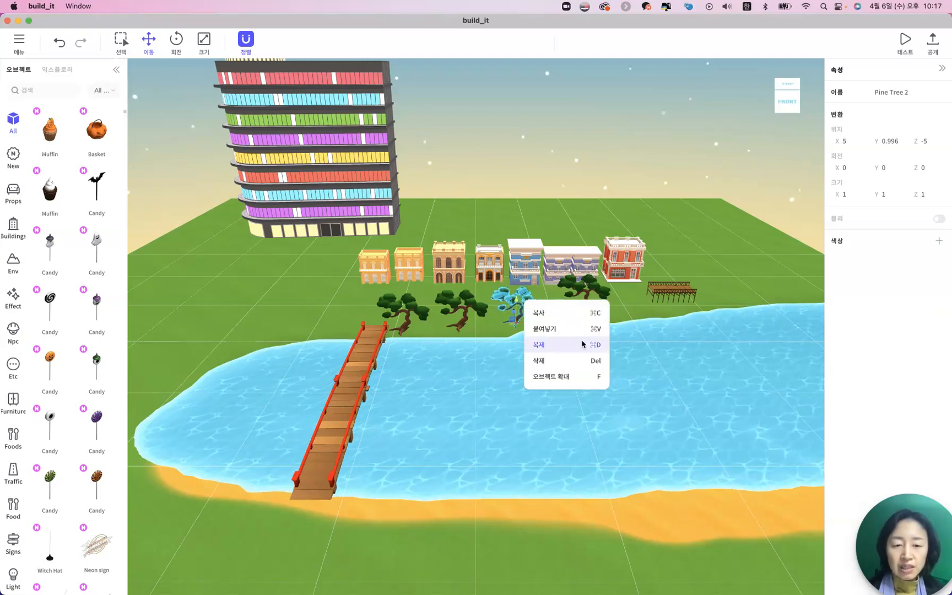
pyautogui.click(555, 347)
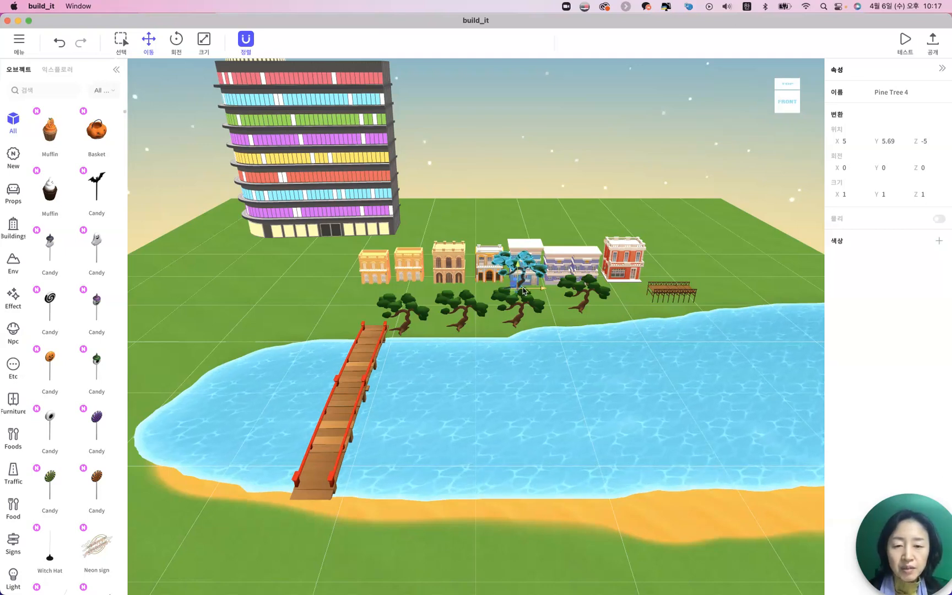
pyautogui.moveTo(525, 274); pyautogui.dragTo(570, 308)
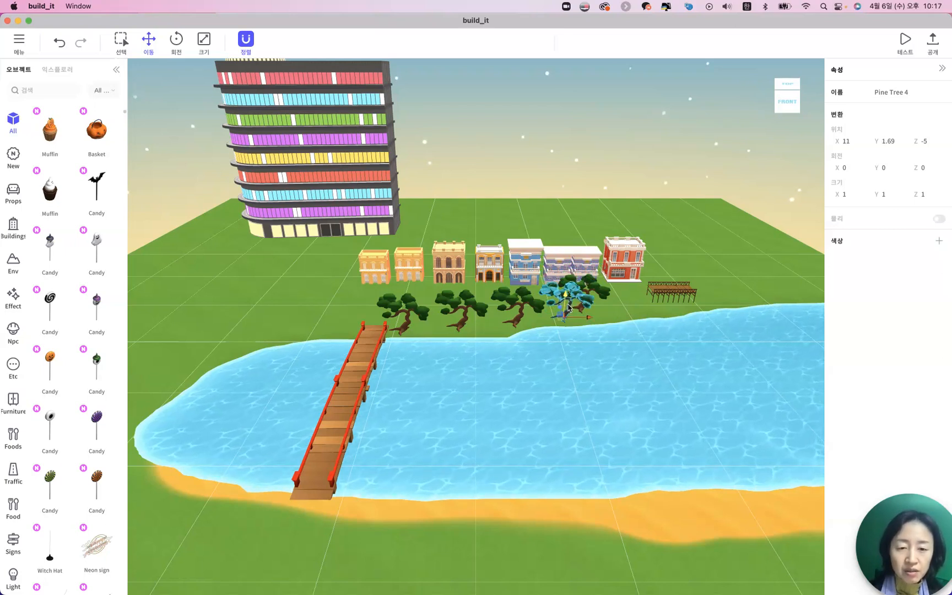
pyautogui.click(621, 306)
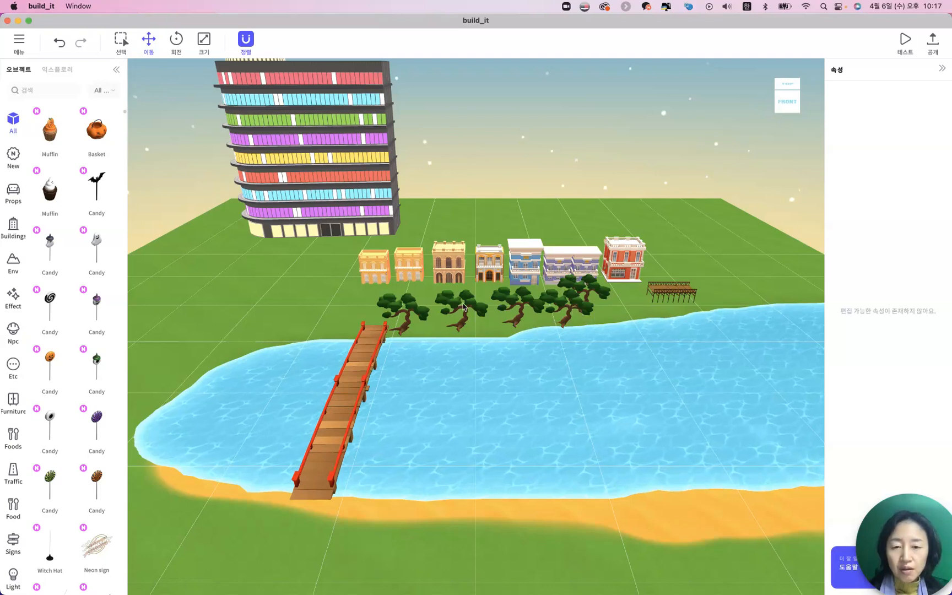
# Zoom in on the third house from the left in the row using the object focus command
pyautogui.click(451, 268)
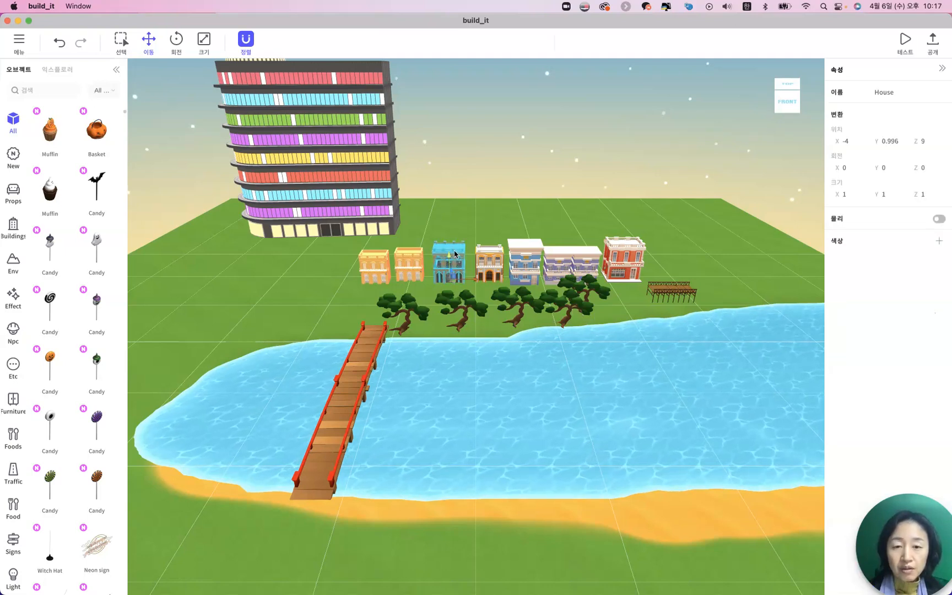
pyautogui.scroll(-3, 454, 292)
pyautogui.scroll(-5, 454, 295)
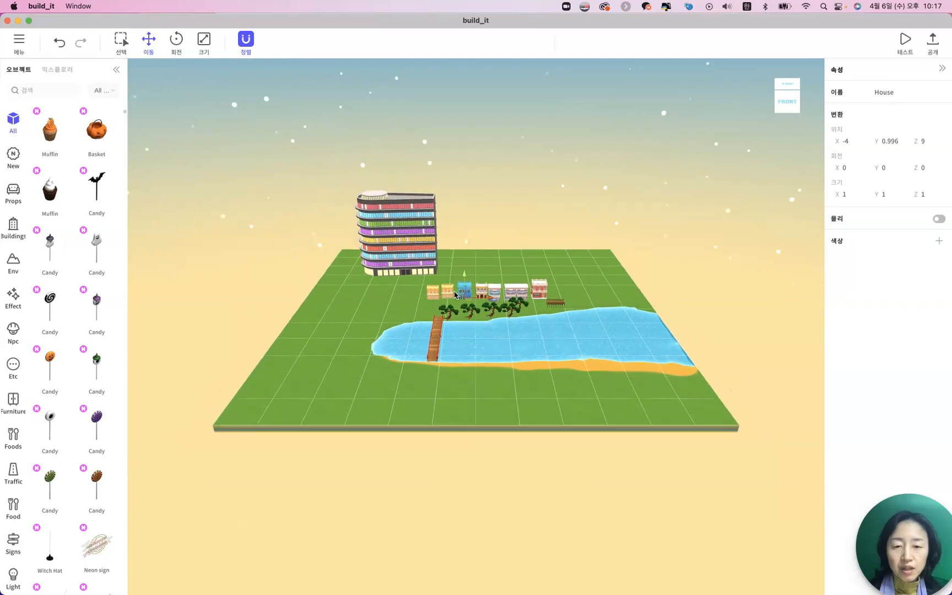
pyautogui.click(524, 424)
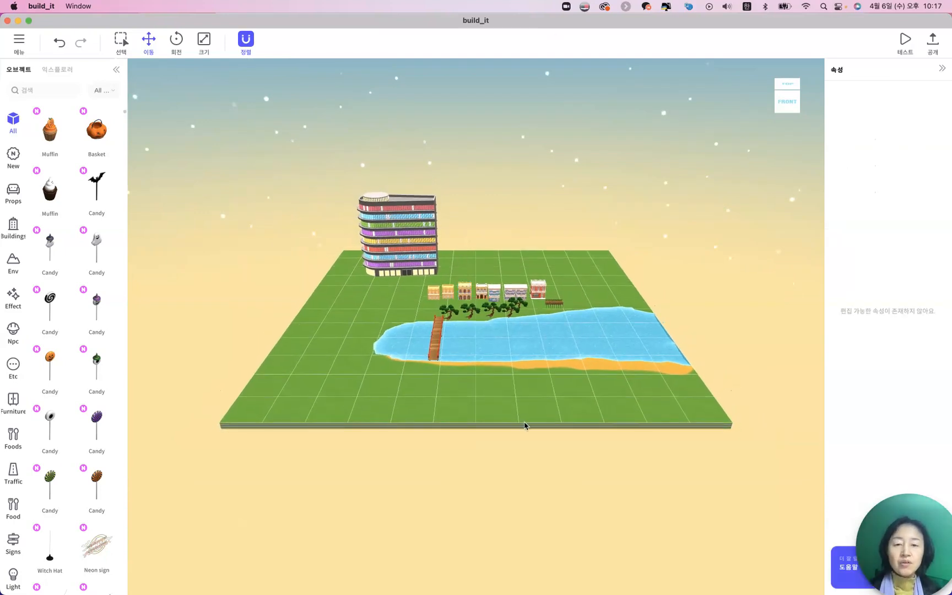
pyautogui.click(464, 291)
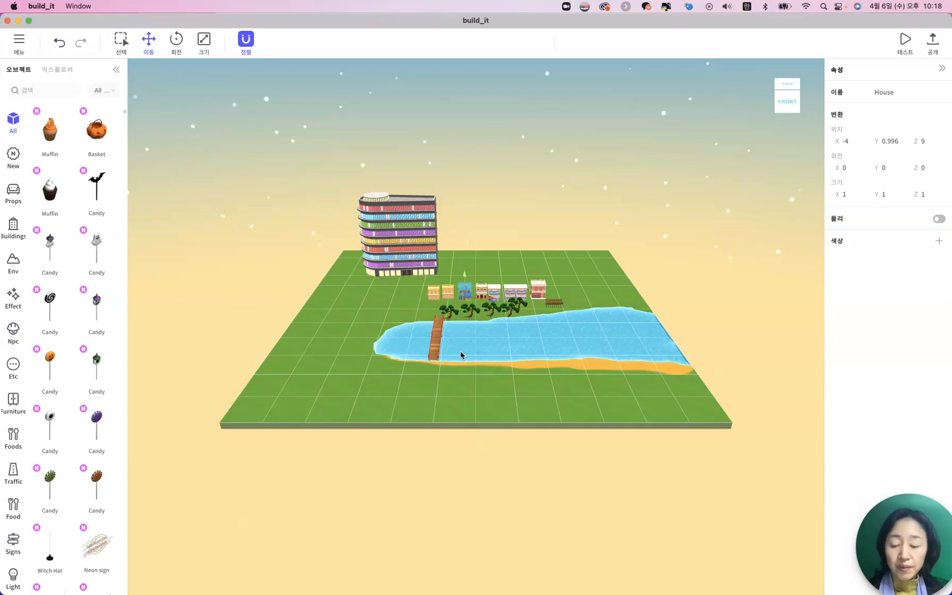
pyautogui.press('f')
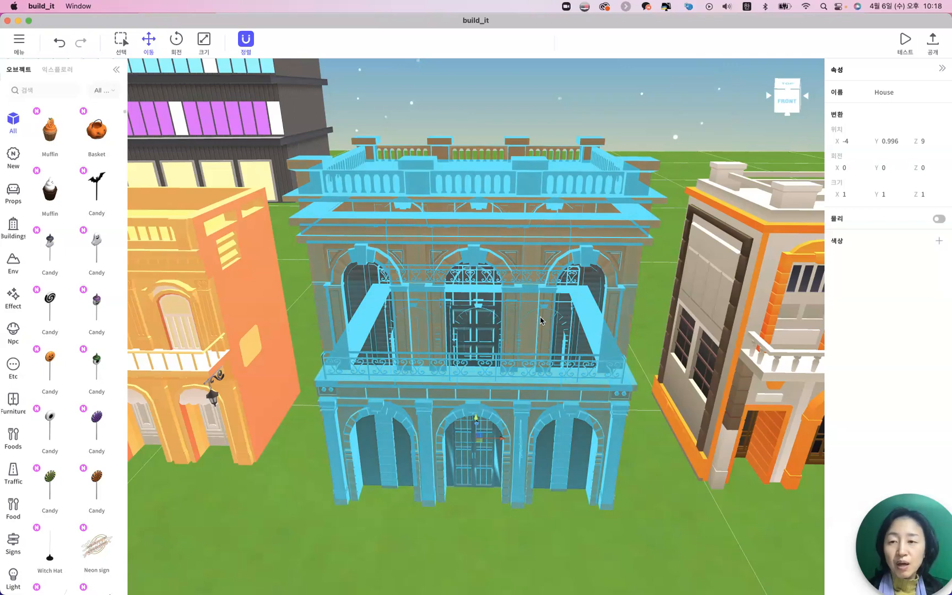
pyautogui.scroll(-10, 540, 319)
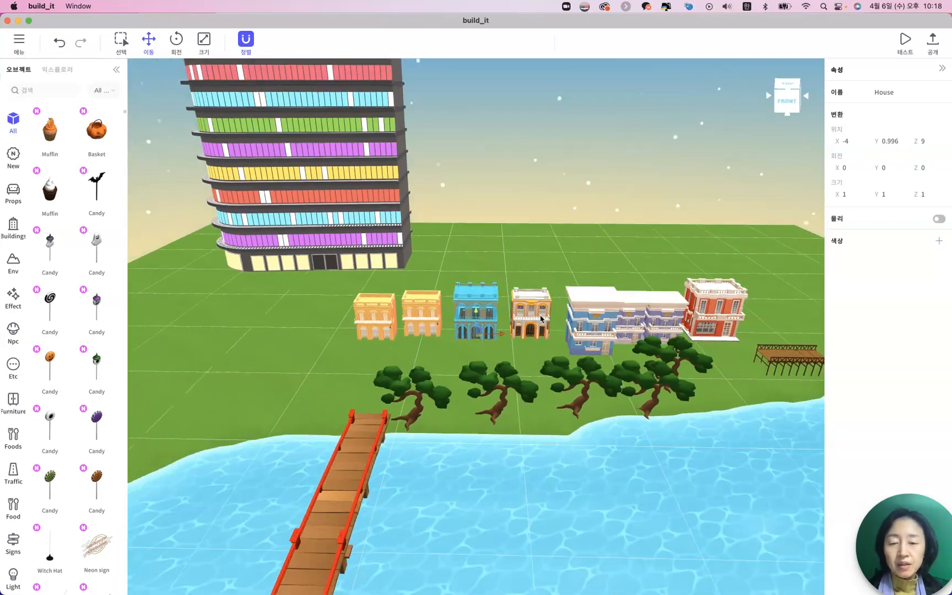
# Select the leftmost house and toggle grid alignment off and on again twice
pyautogui.click(378, 346)
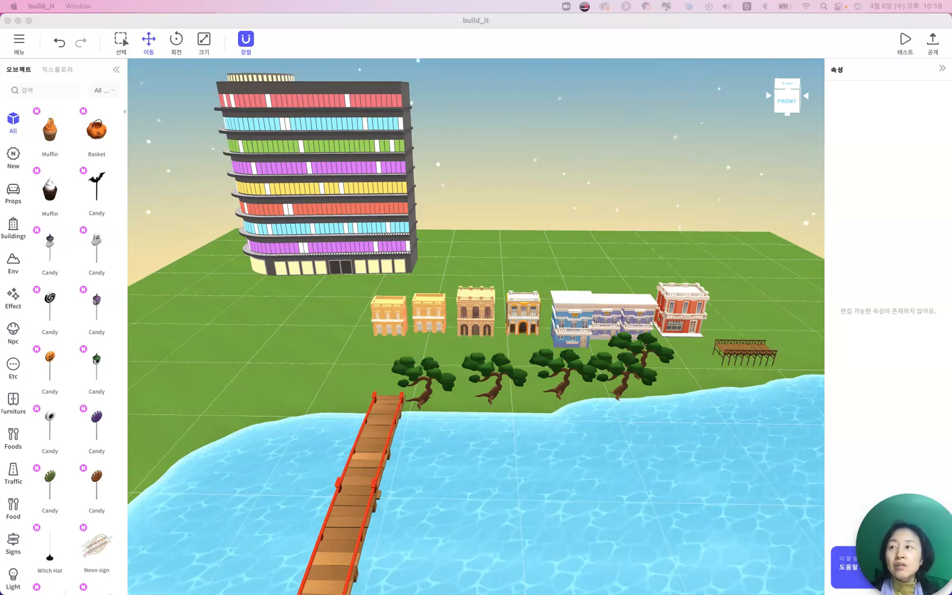
pyautogui.click(343, 345)
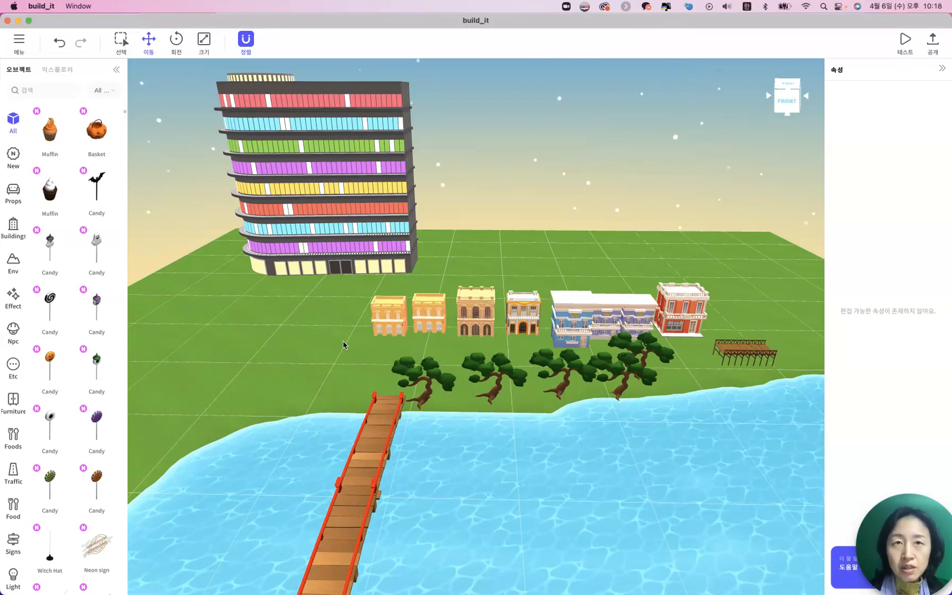
pyautogui.click(397, 331)
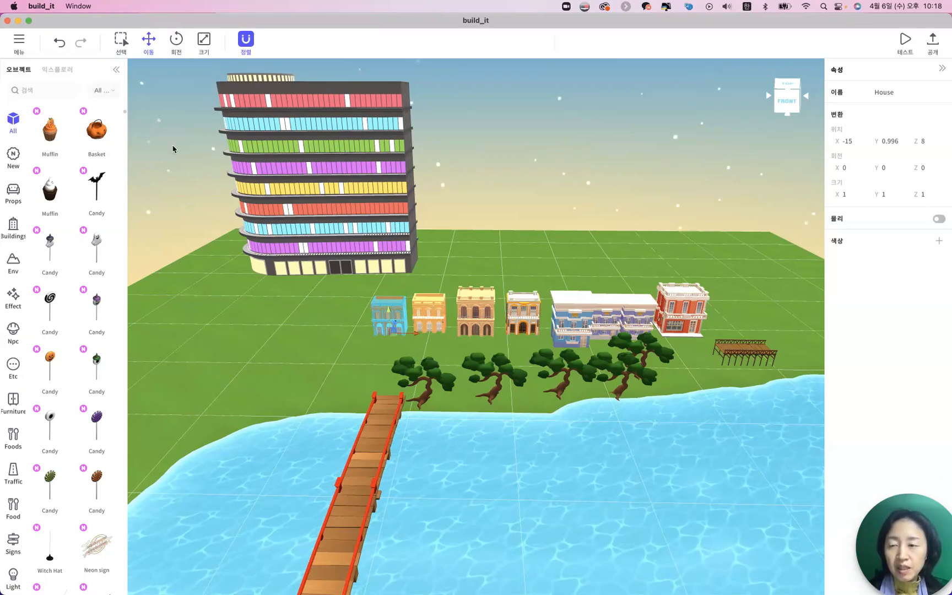
pyautogui.click(247, 45)
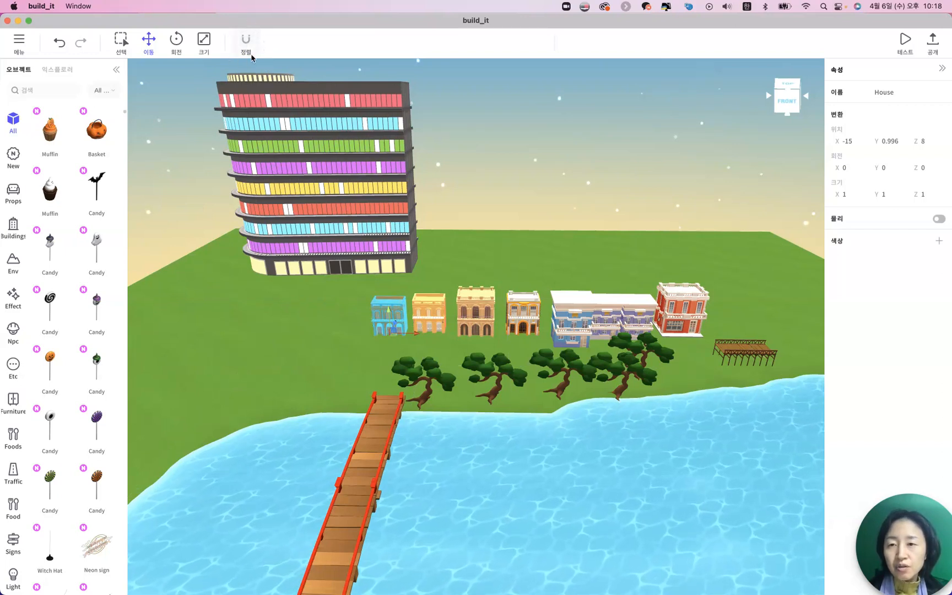
pyautogui.click(247, 45)
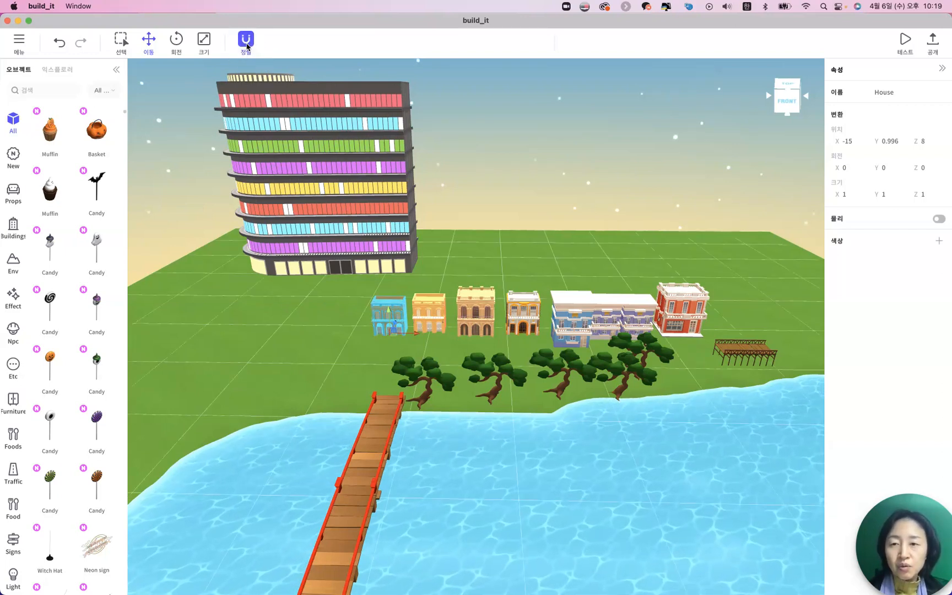
pyautogui.click(247, 45)
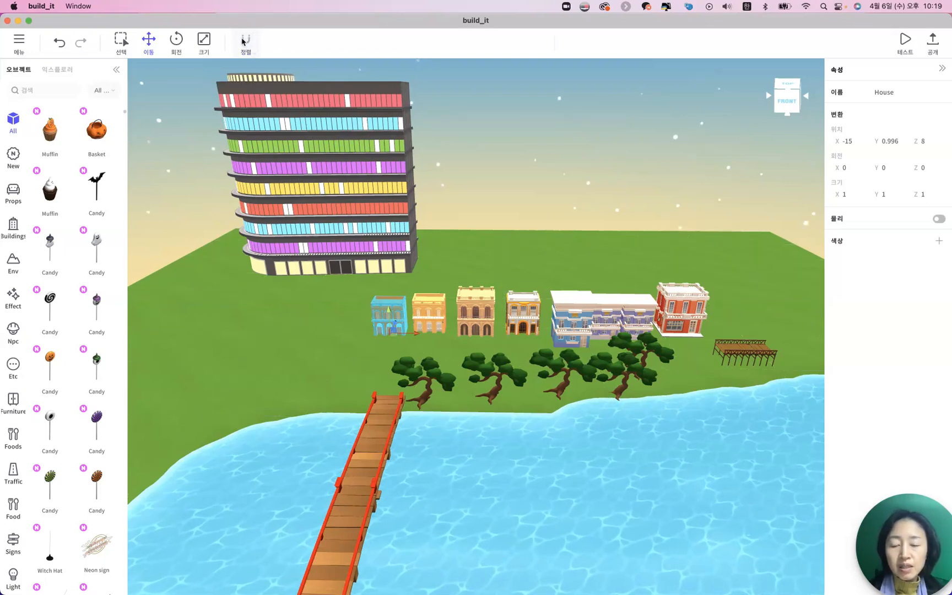
pyautogui.click(244, 50)
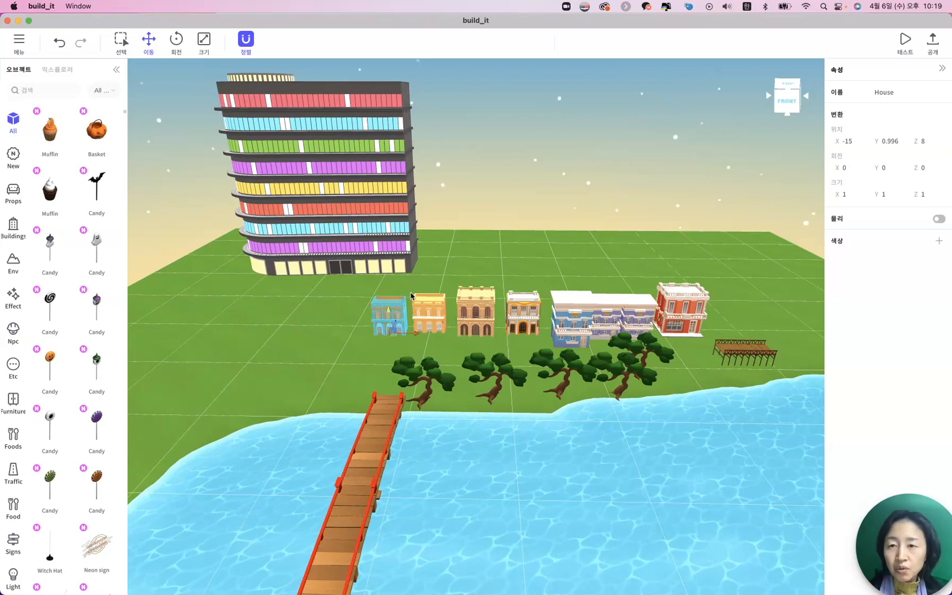
# From a top view of the empty grass beside the leftmost house, search the objects for flower and choose the red Flower Light
pyautogui.click(785, 85)
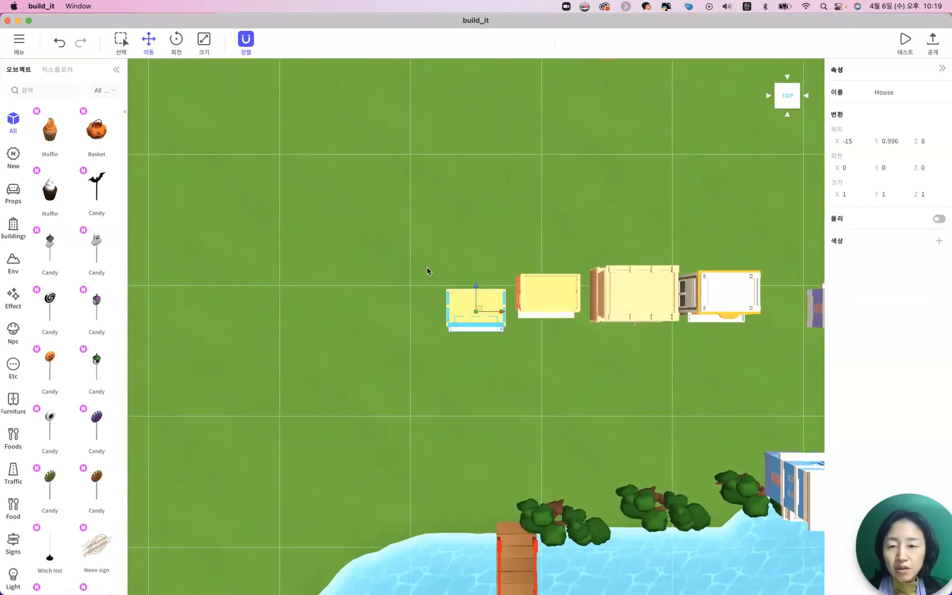
pyautogui.click(427, 271)
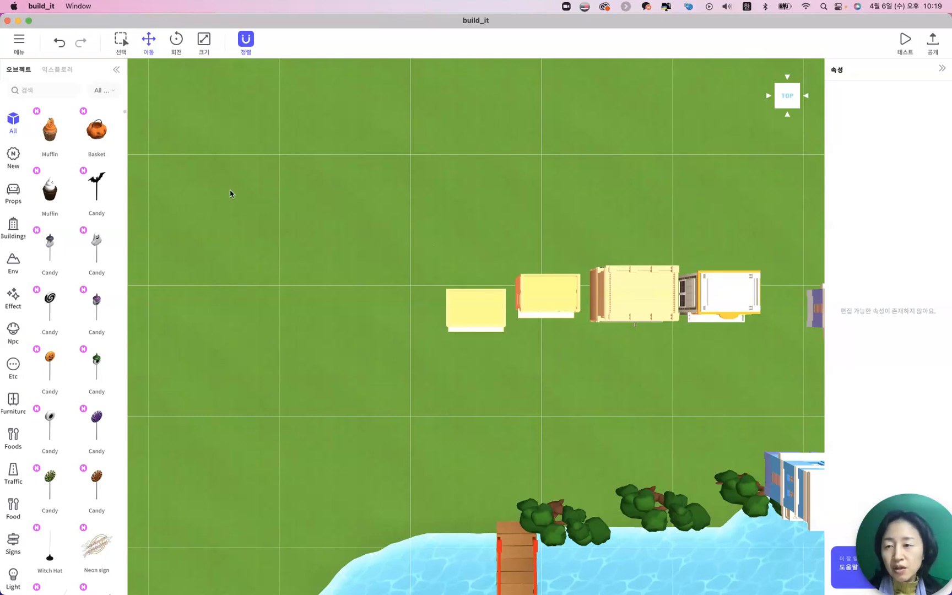
pyautogui.scroll(5, 187, 219)
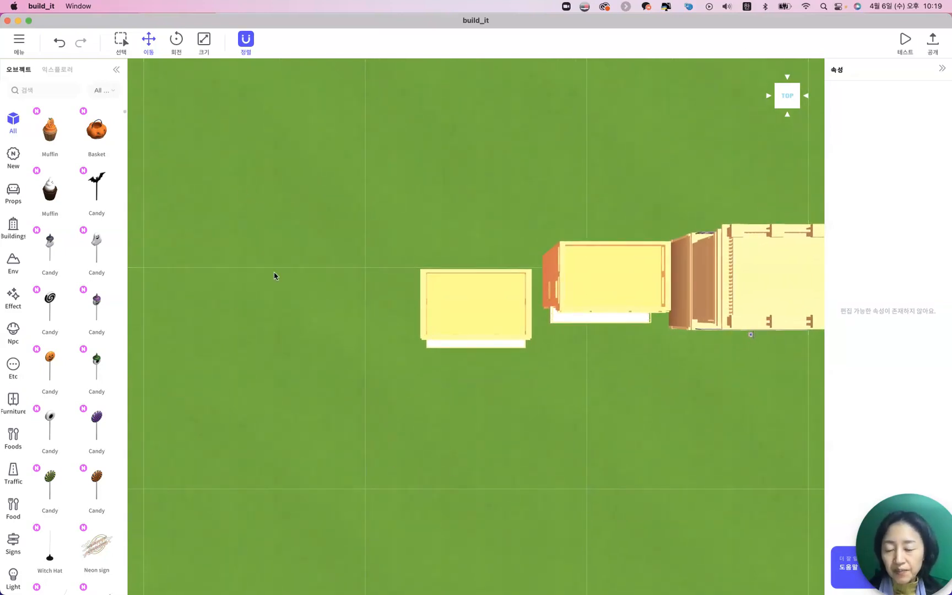
pyautogui.press('a')
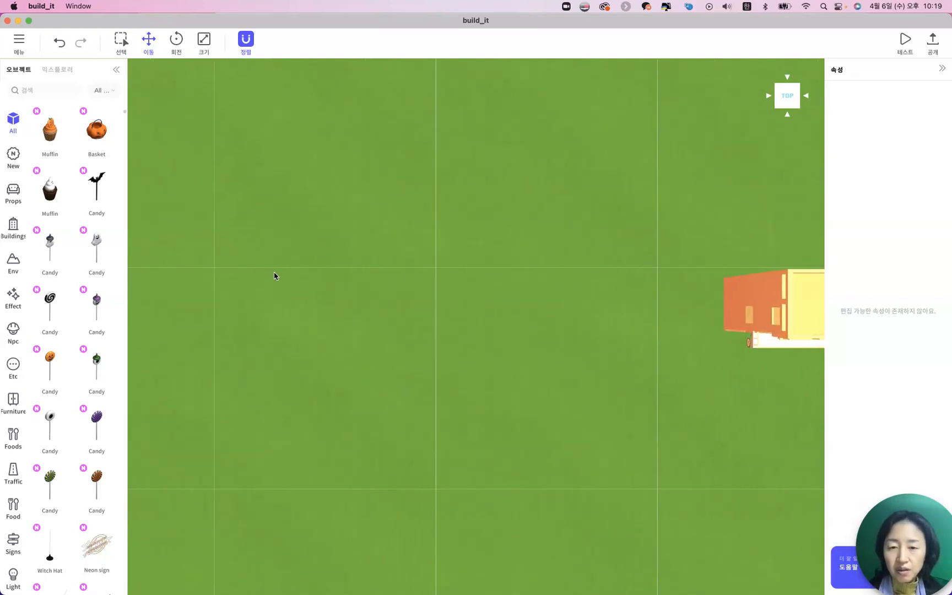
pyautogui.press('a')
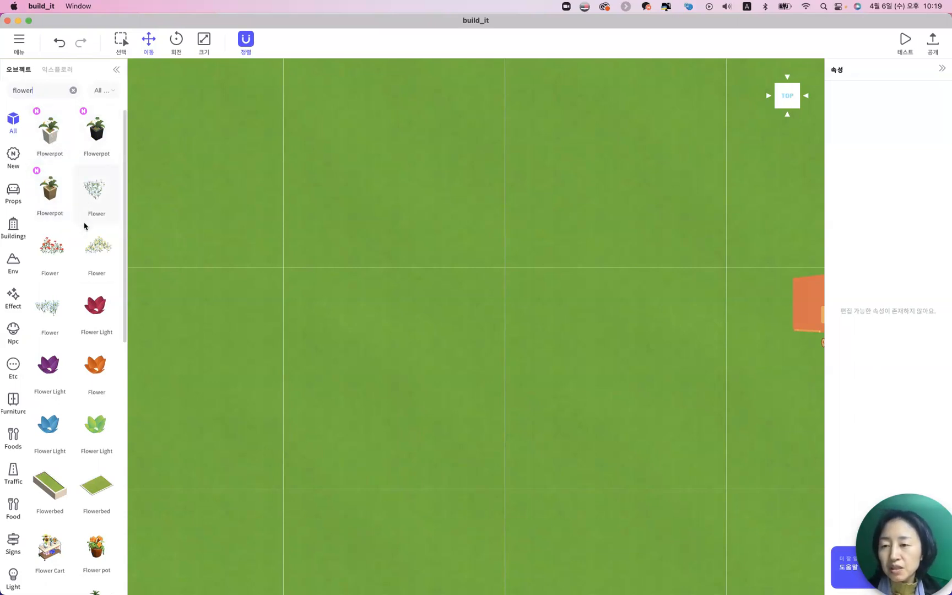
pyautogui.scroll(-3, 81, 252)
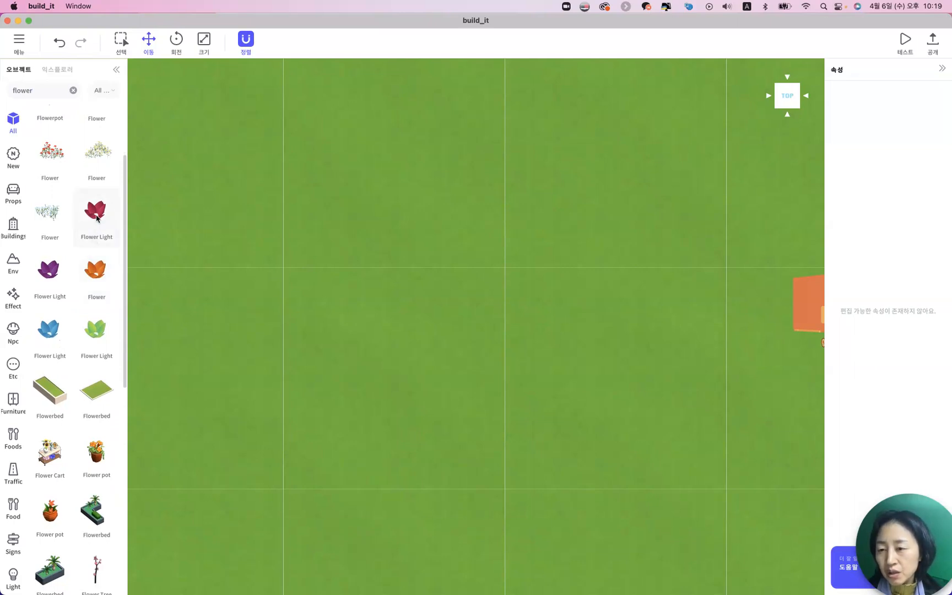
pyautogui.click(94, 215)
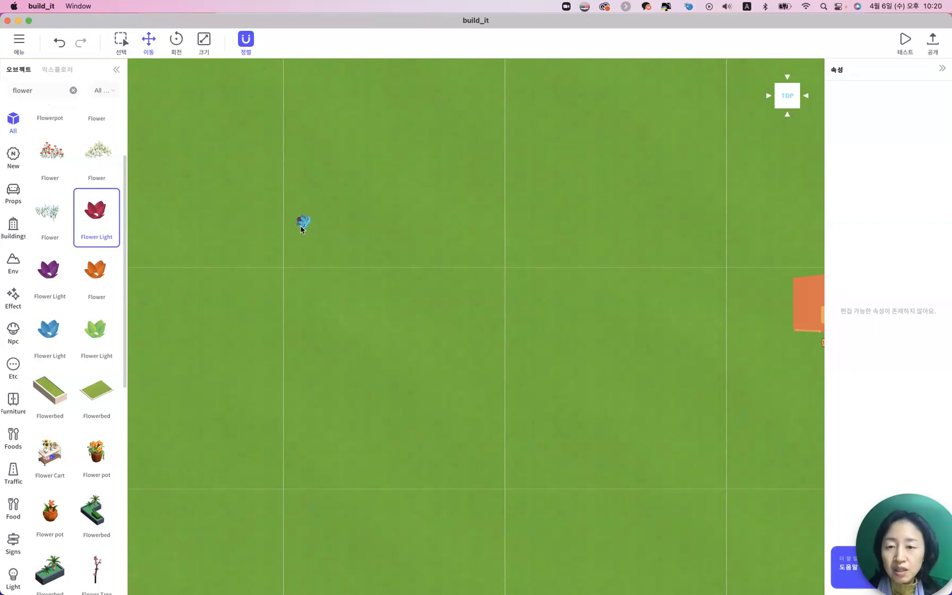
# Place a straight row of eight red Flower Lights on the grass at Z 12, from X -39 to X -32
pyautogui.click(302, 229)
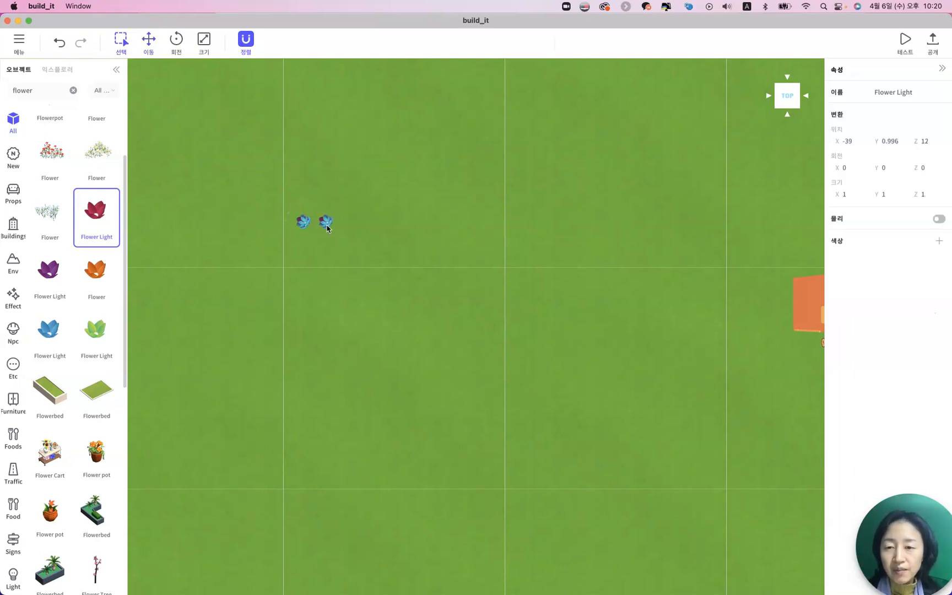
pyautogui.click(325, 227)
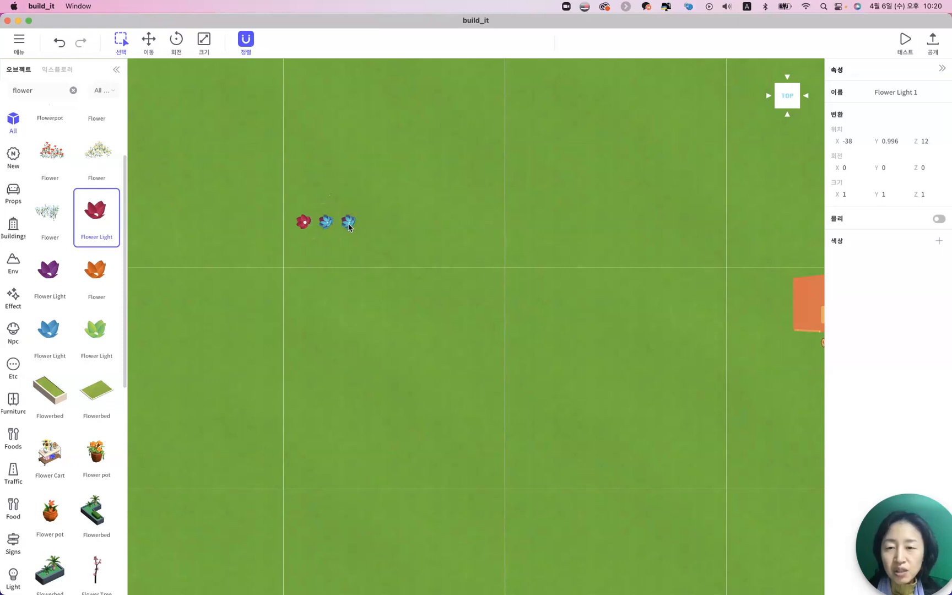
pyautogui.scroll(5, 349, 227)
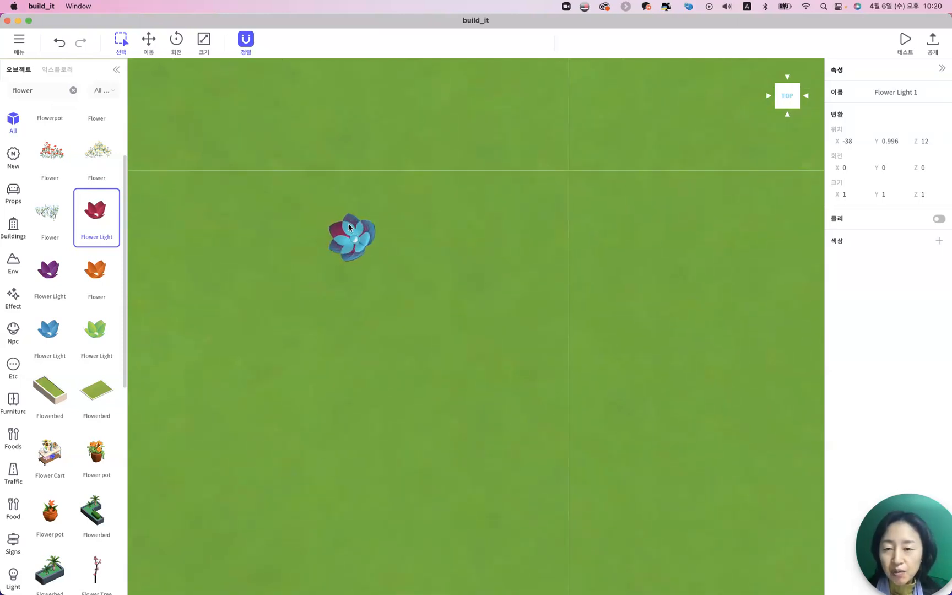
pyautogui.scroll(-5, 349, 227)
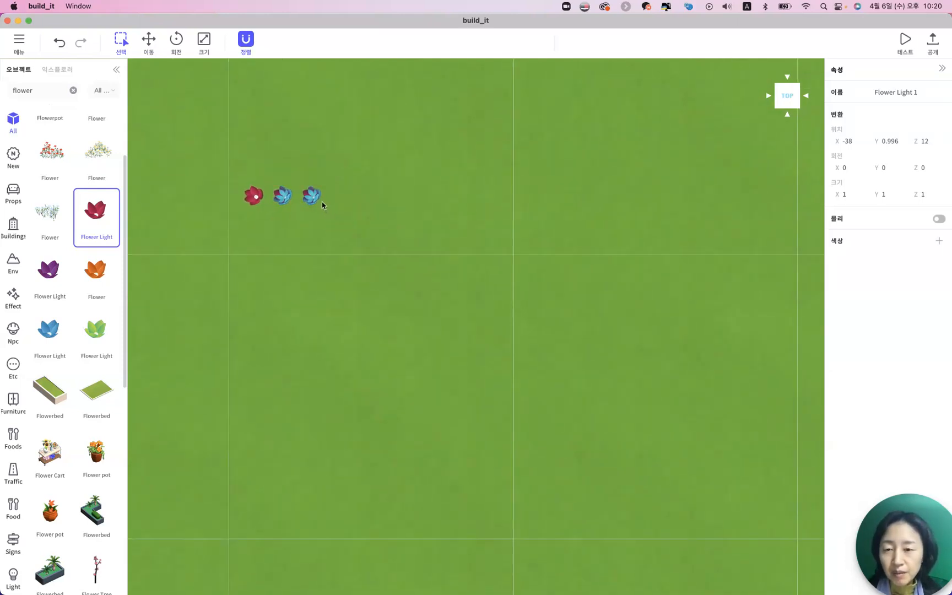
pyautogui.click(322, 204)
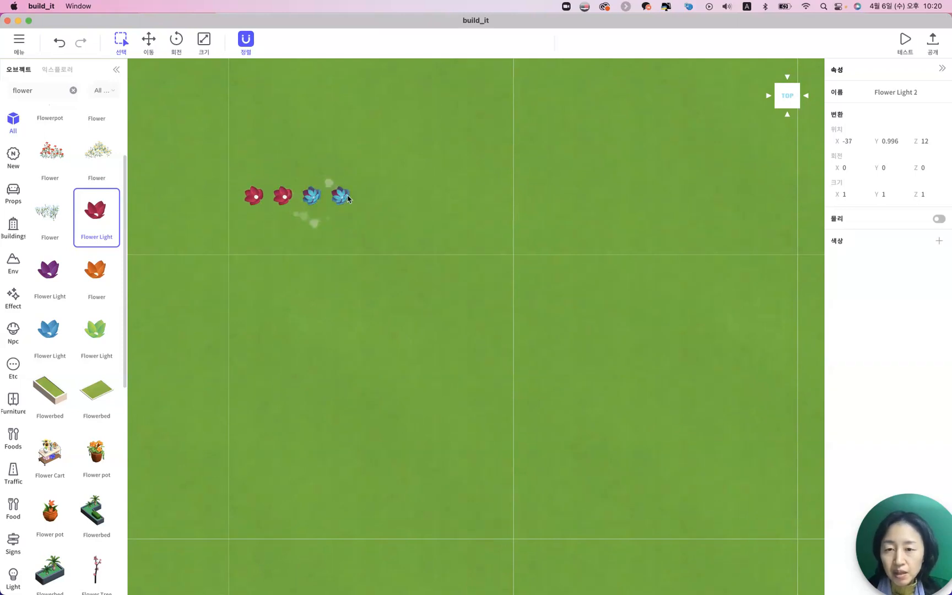
pyautogui.click(348, 197)
pyautogui.click(371, 196)
pyautogui.click(398, 194)
pyautogui.click(426, 196)
pyautogui.click(455, 195)
# Place a second row of eight Flower Lights below the first at Z 11, from X -32 back to X -39
pyautogui.click(455, 226)
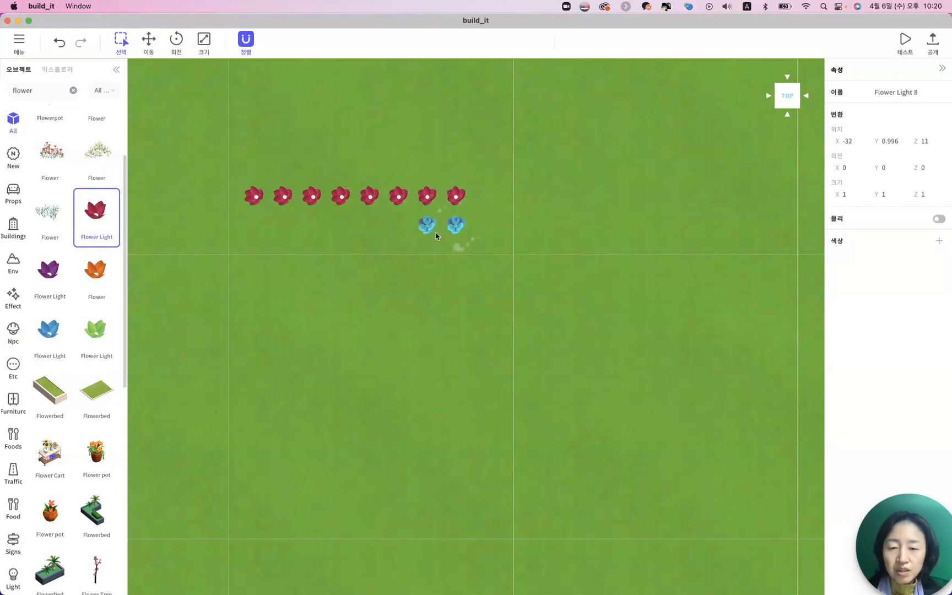
pyautogui.click(427, 227)
pyautogui.click(397, 226)
pyautogui.click(369, 227)
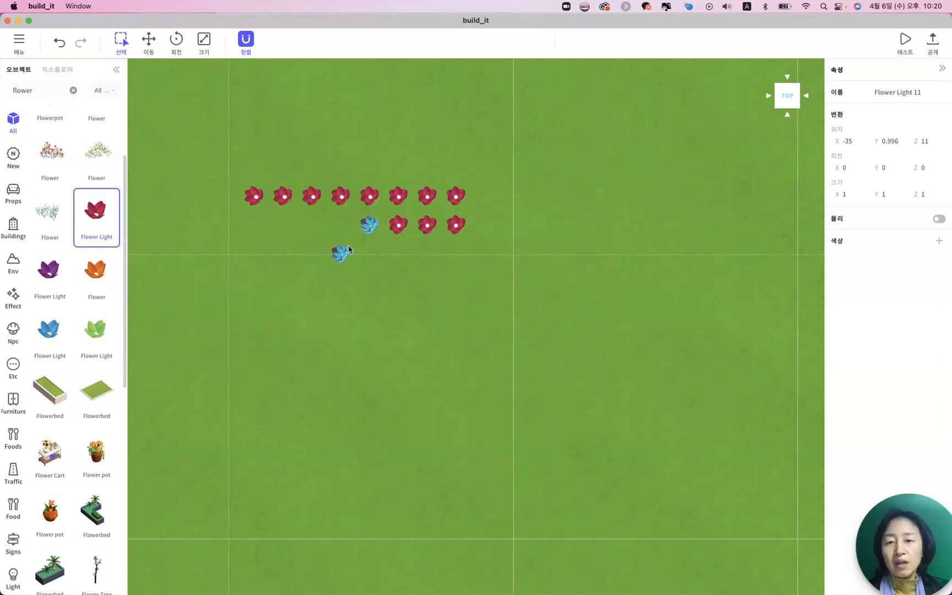
pyautogui.click(341, 227)
pyautogui.click(311, 227)
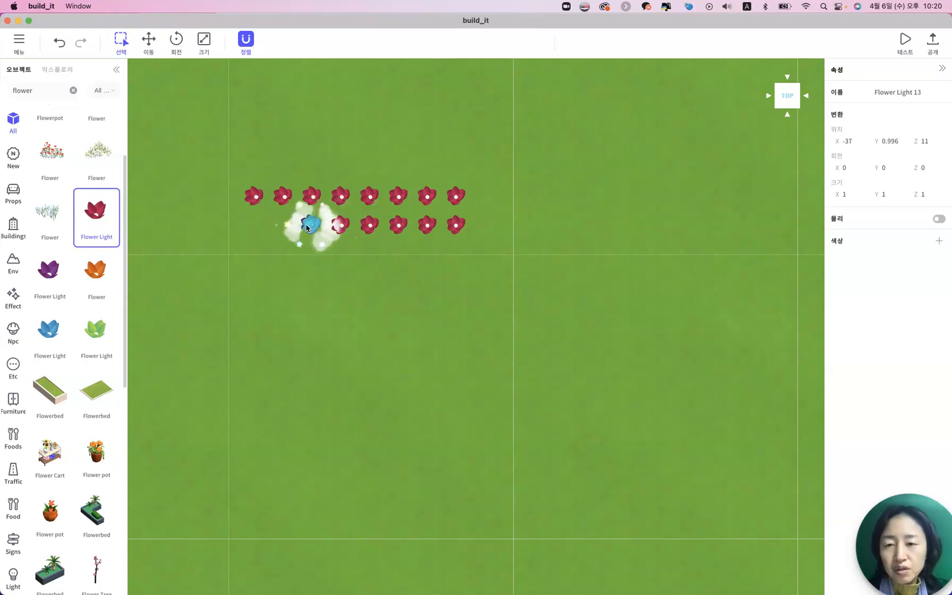
pyautogui.click(277, 230)
pyautogui.click(254, 231)
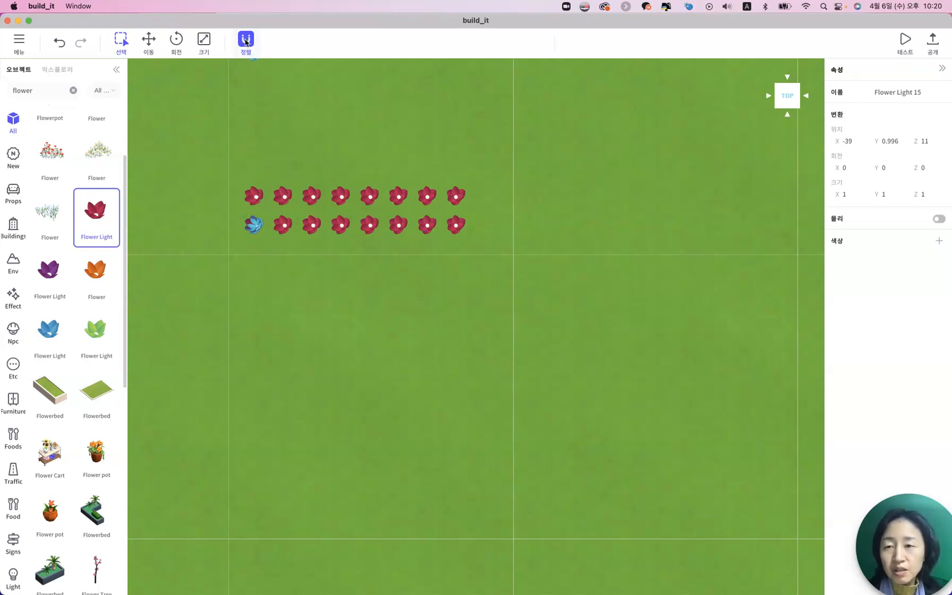
# Turn off grid alignment and place four Flower Lights freely between the two rows and four below them, starting from the X -32 end
pyautogui.click(246, 39)
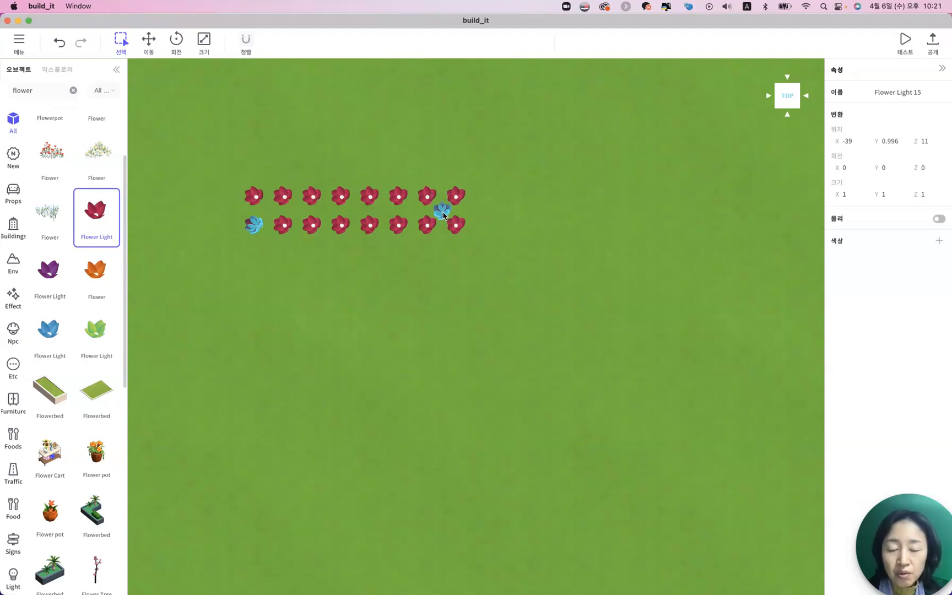
pyautogui.click(456, 213)
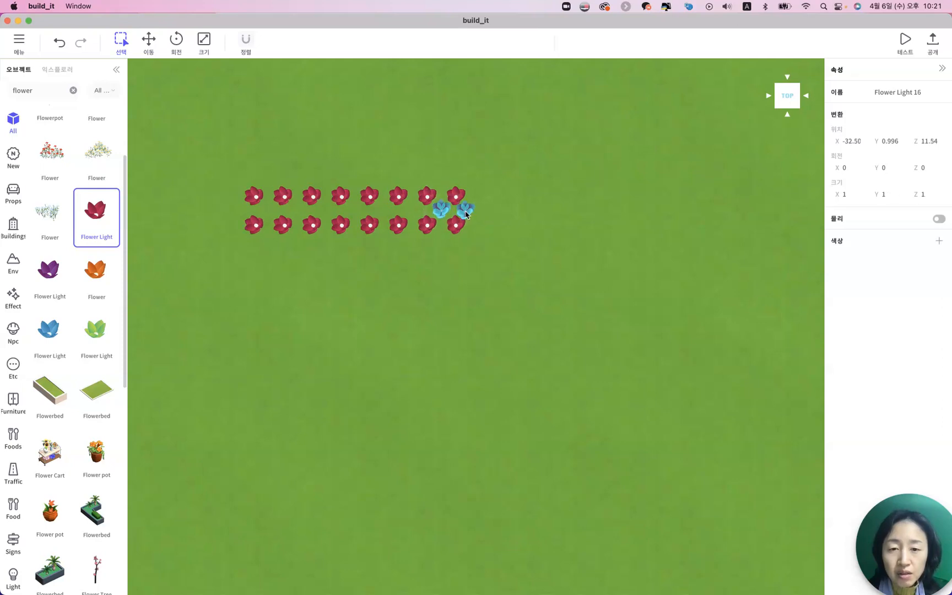
pyautogui.click(464, 210)
pyautogui.click(441, 240)
pyautogui.click(468, 243)
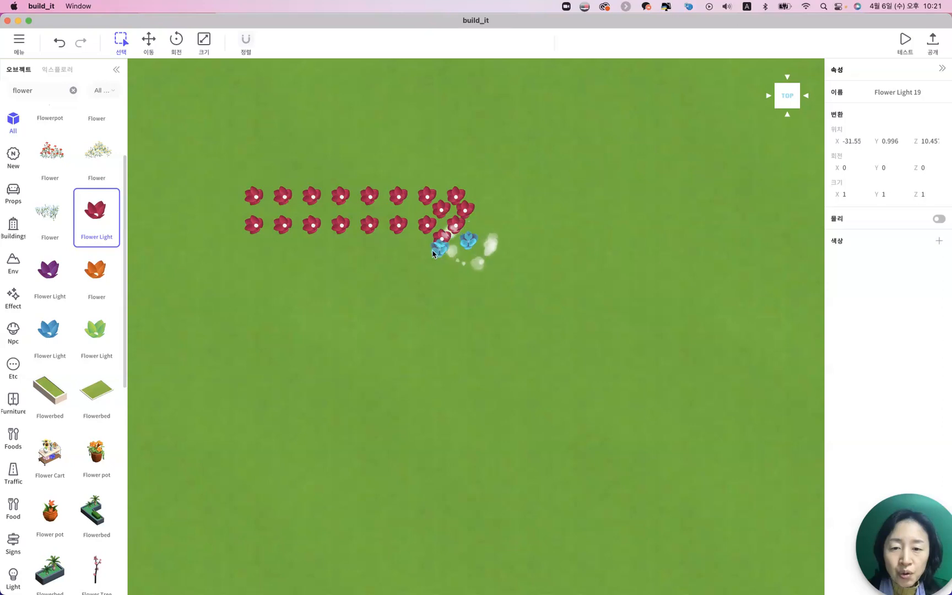
pyautogui.click(413, 245)
pyautogui.click(411, 213)
pyautogui.click(384, 216)
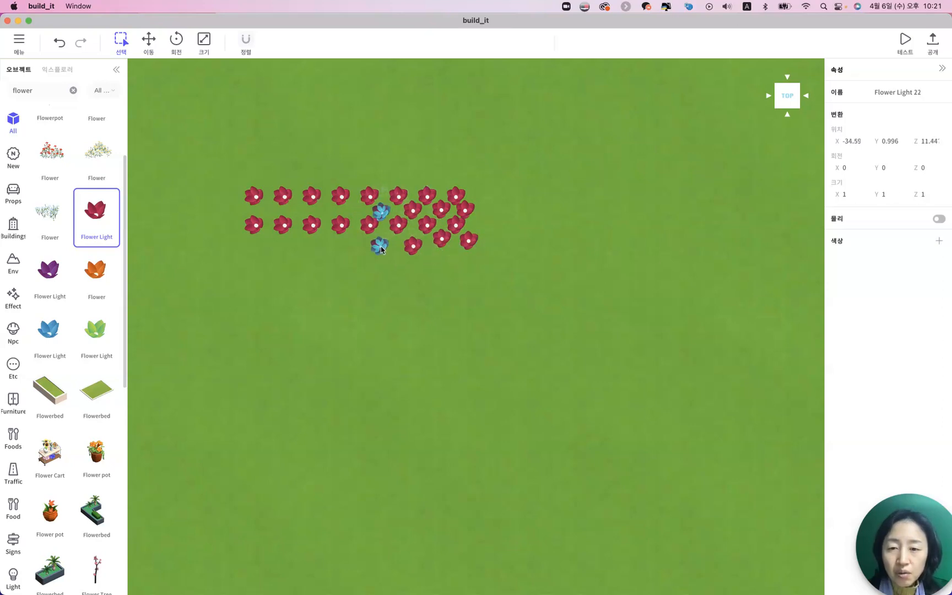
pyautogui.click(384, 249)
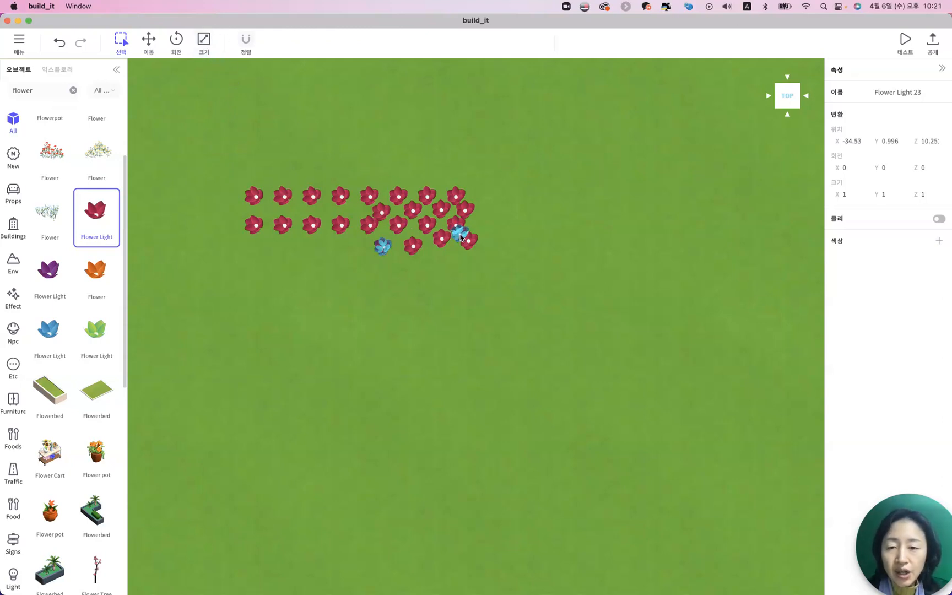
# Continue the free planting toward the middle of the rows with two more Flower Lights between them and two more below
pyautogui.click(353, 246)
pyautogui.click(356, 210)
pyautogui.click(325, 216)
pyautogui.click(328, 244)
# Place seven Flower Lights freely in an uneven line along the lower edge of the flower patch
pyautogui.click(302, 259)
pyautogui.click(335, 262)
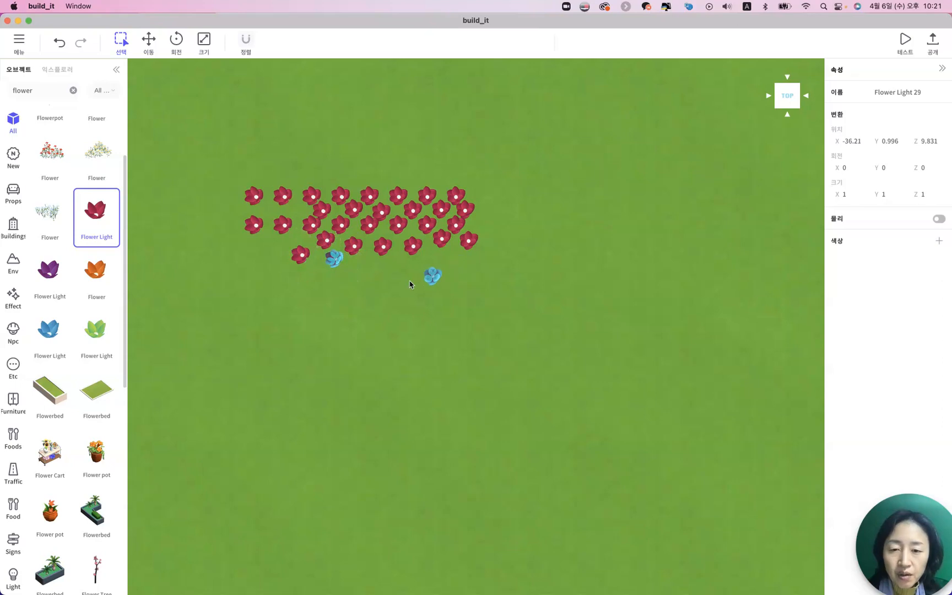
pyautogui.click(371, 266)
pyautogui.click(397, 265)
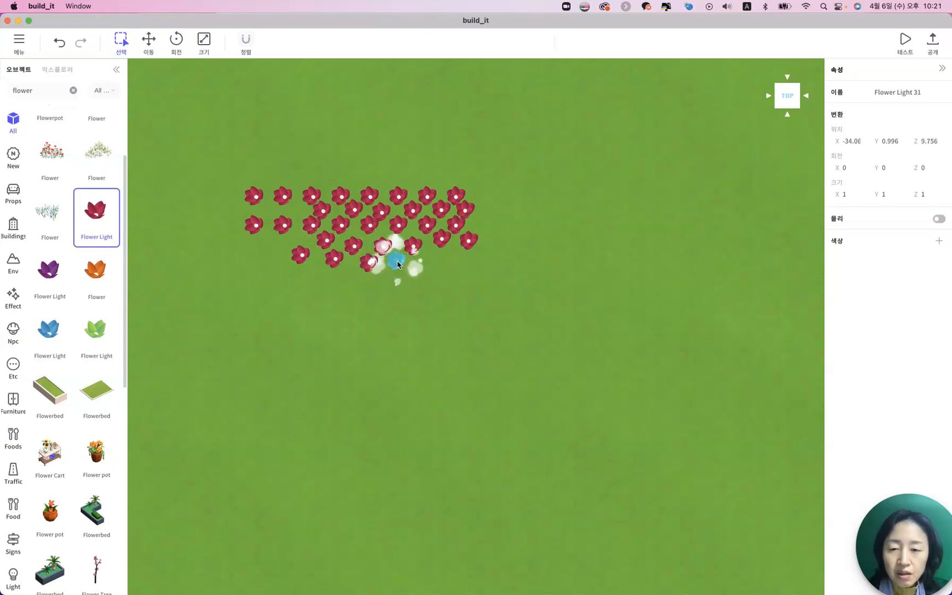
pyautogui.click(433, 266)
pyautogui.click(457, 262)
pyautogui.click(482, 259)
# Place Flower Lights freely up the patch's outer end and along its upper edge, back to about X -34
pyautogui.click(490, 244)
pyautogui.click(491, 209)
pyautogui.click(479, 194)
pyautogui.click(463, 175)
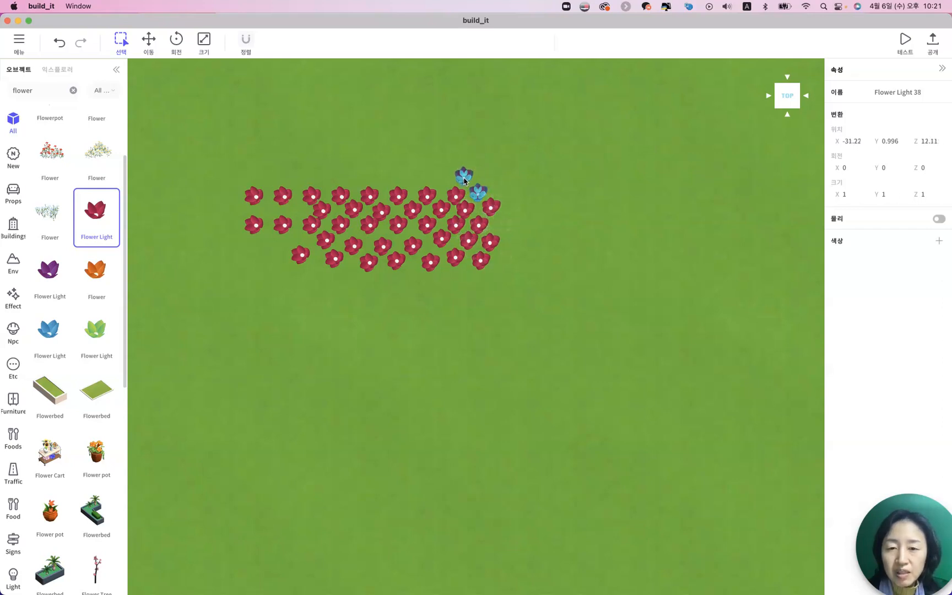
pyautogui.click(442, 176)
pyautogui.click(419, 179)
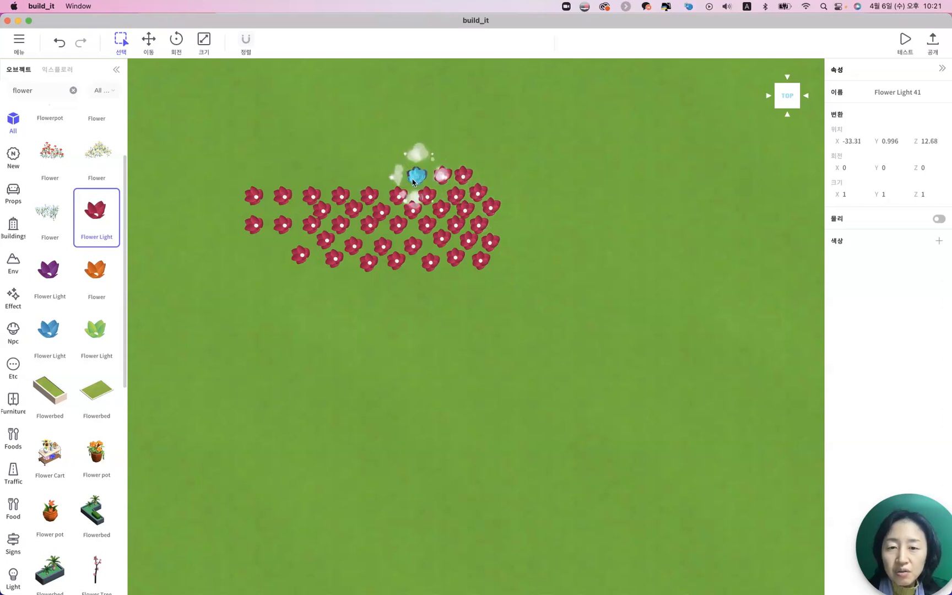
pyautogui.click(392, 177)
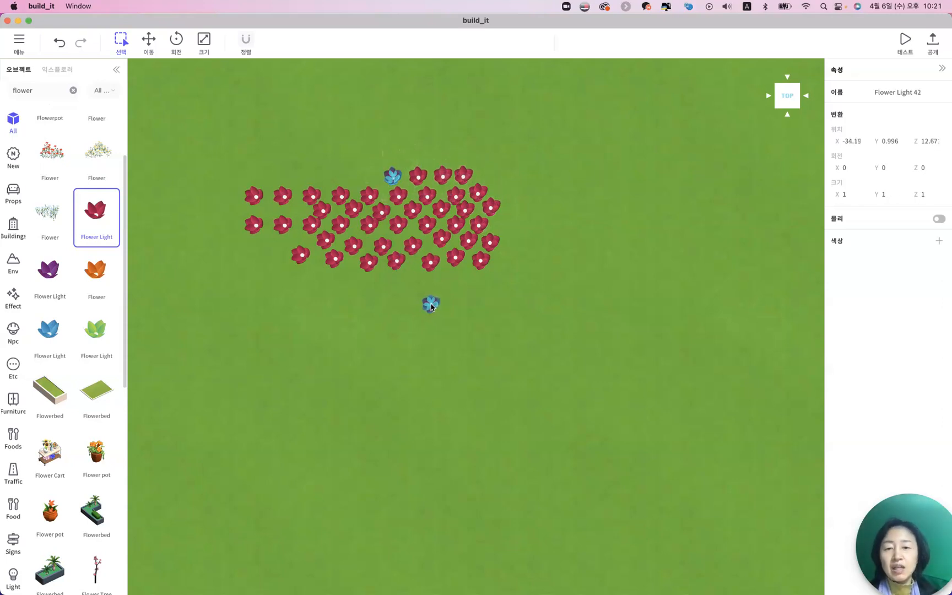
# Turn grid alignment on, place a three-by-three block of Flower Lights from X -29 to -27 and Z 13 to 11, and stop placing
pyautogui.click(246, 39)
pyautogui.click(529, 180)
pyautogui.click(558, 172)
pyautogui.click(600, 166)
pyautogui.click(544, 195)
pyautogui.click(571, 195)
pyautogui.click(600, 195)
pyautogui.click(601, 223)
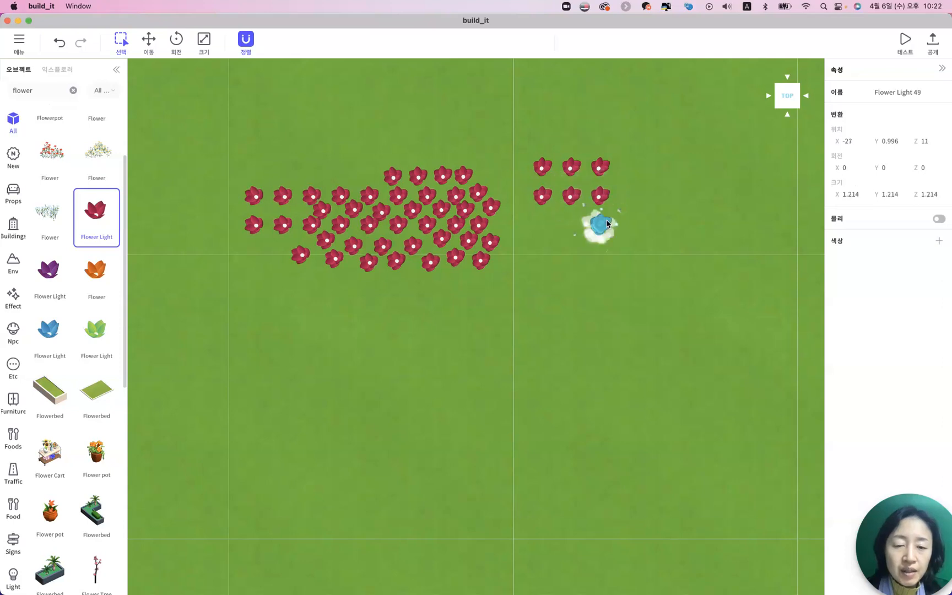
pyautogui.click(572, 225)
pyautogui.click(545, 226)
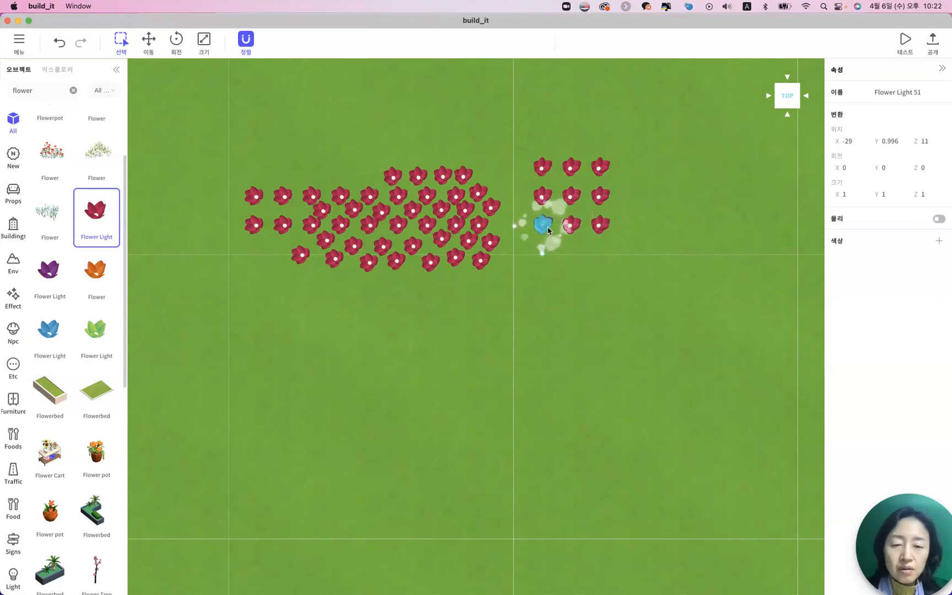
pyautogui.click(102, 227)
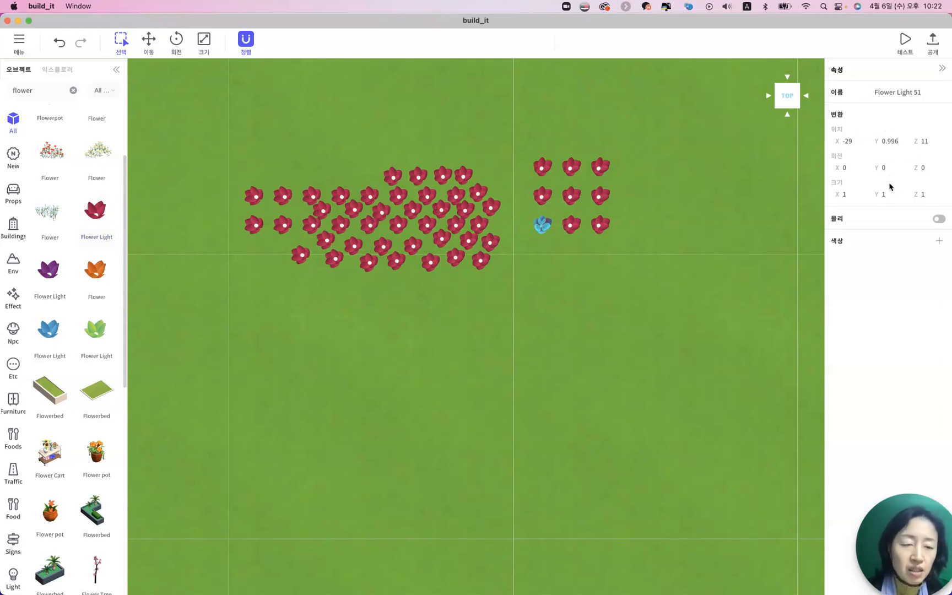
# Select the Flower Lights of the three-by-three block one by one and compare their X and Z positions
pyautogui.click(543, 170)
pyautogui.click(571, 168)
pyautogui.click(606, 168)
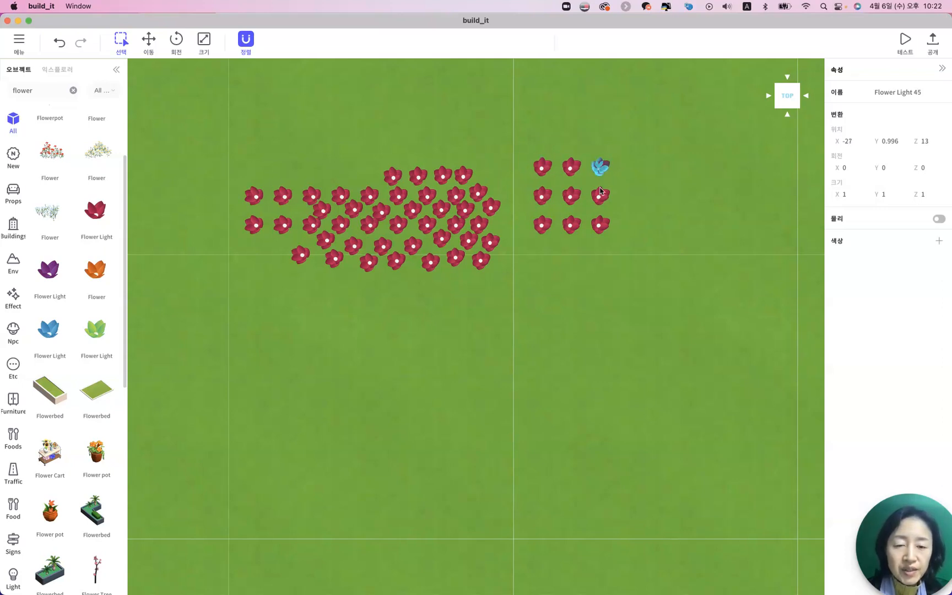
pyautogui.click(602, 197)
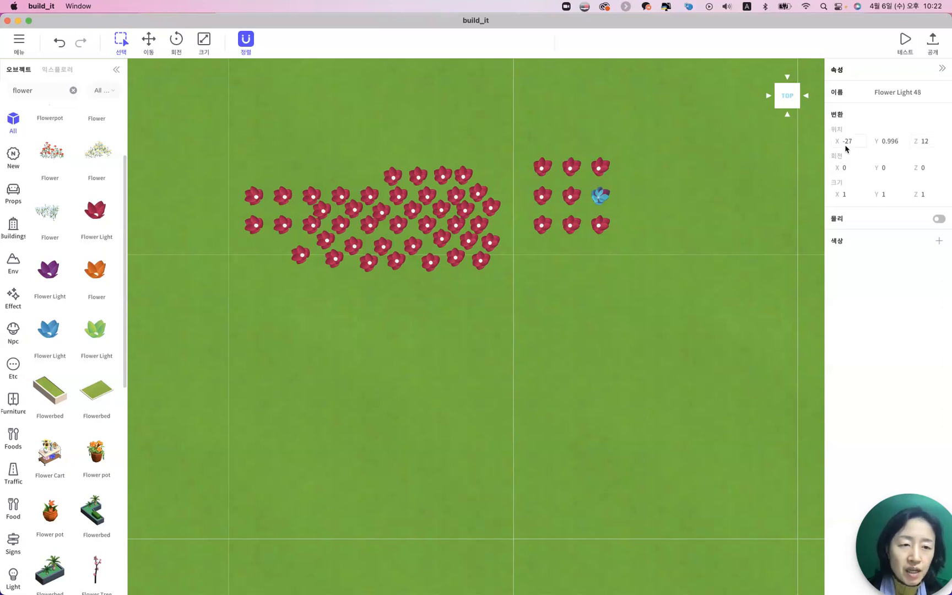
pyautogui.click(573, 199)
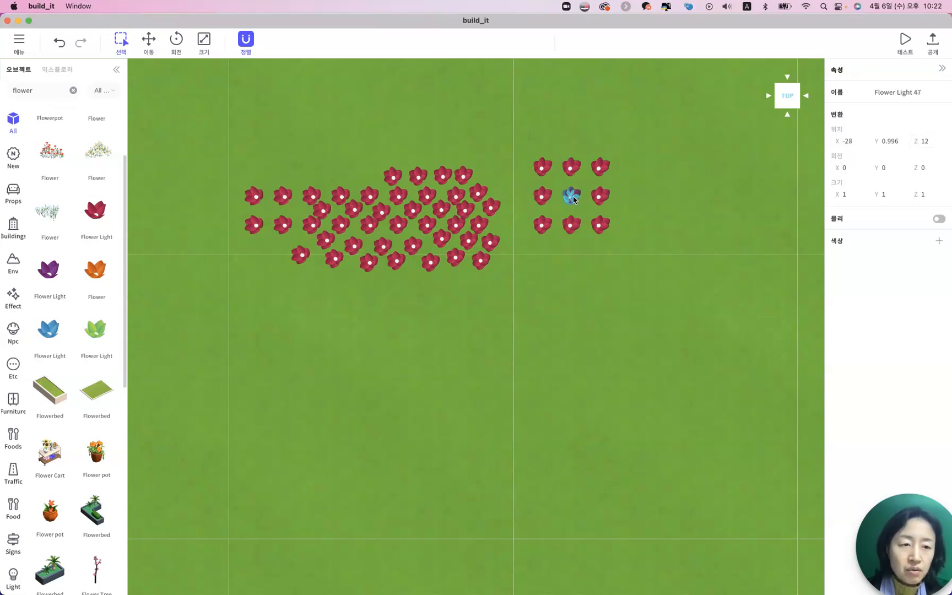
pyautogui.click(544, 198)
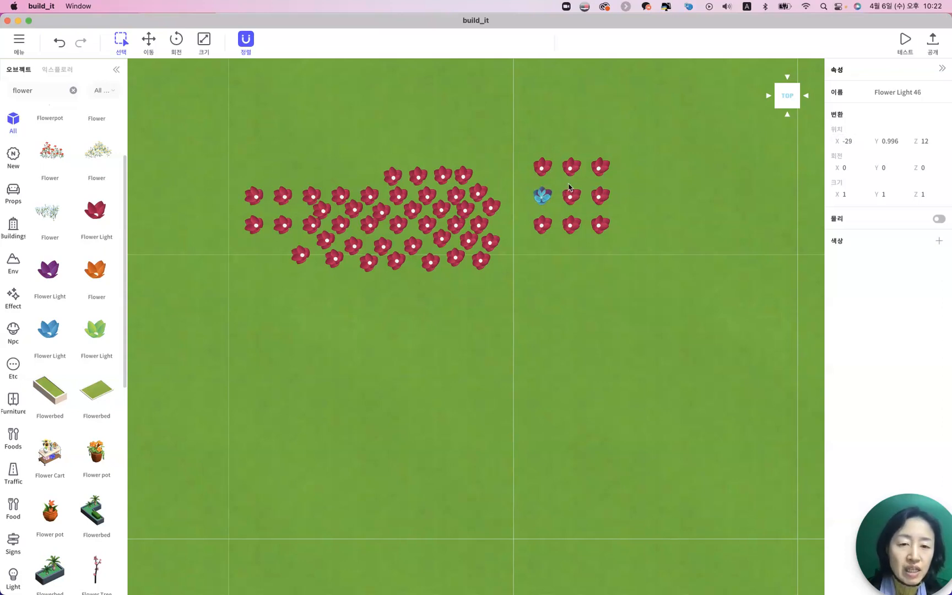
pyautogui.click(570, 198)
pyautogui.click(595, 200)
pyautogui.click(601, 226)
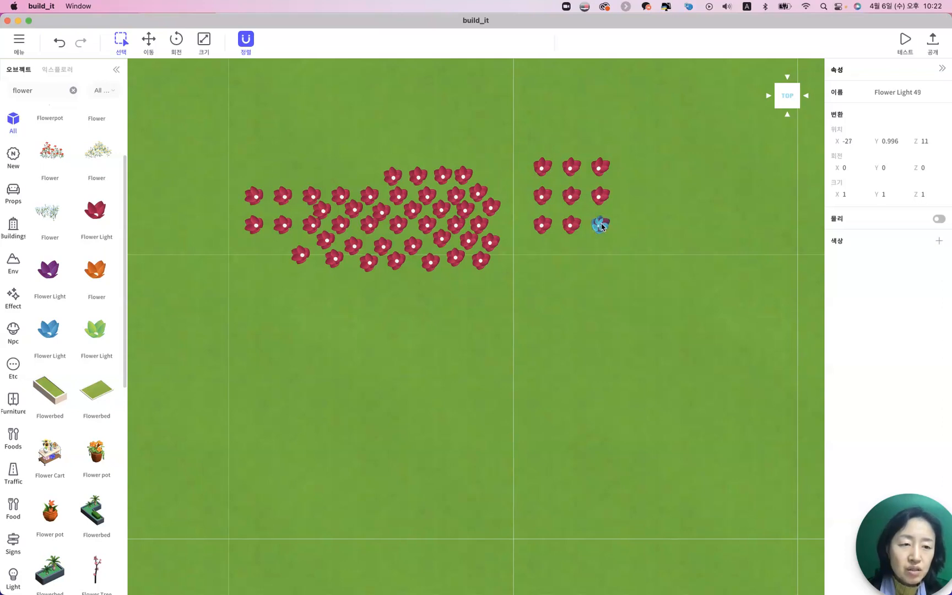
pyautogui.click(600, 197)
pyautogui.click(600, 169)
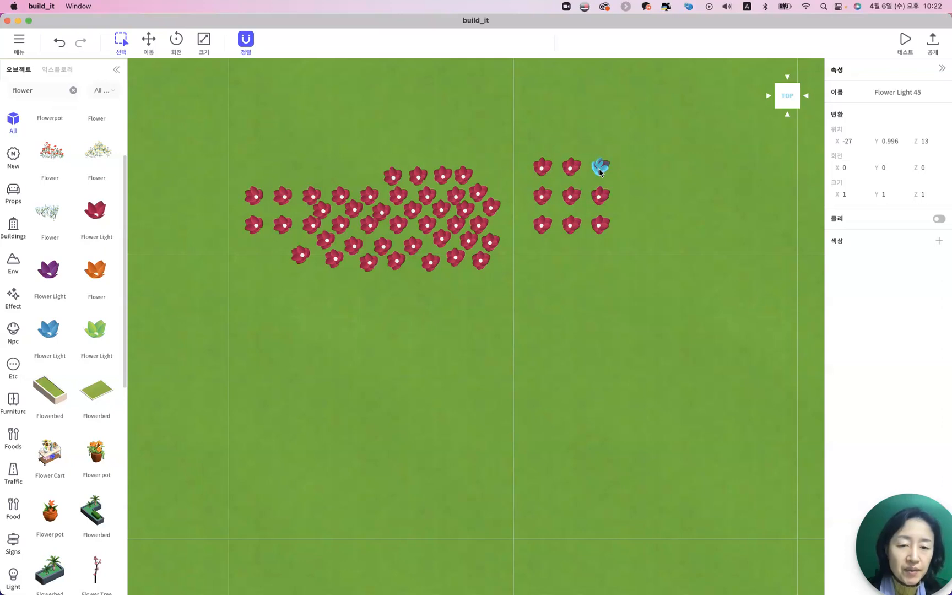
# Select several of the freely placed Flower Lights one by one and compare their X and Z positions with an aligned one
pyautogui.click(467, 210)
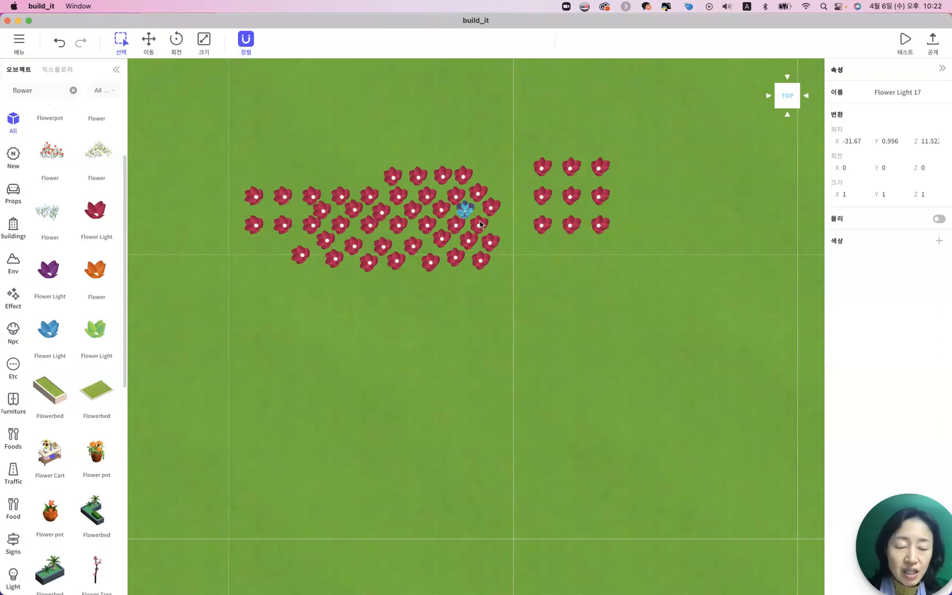
pyautogui.click(440, 210)
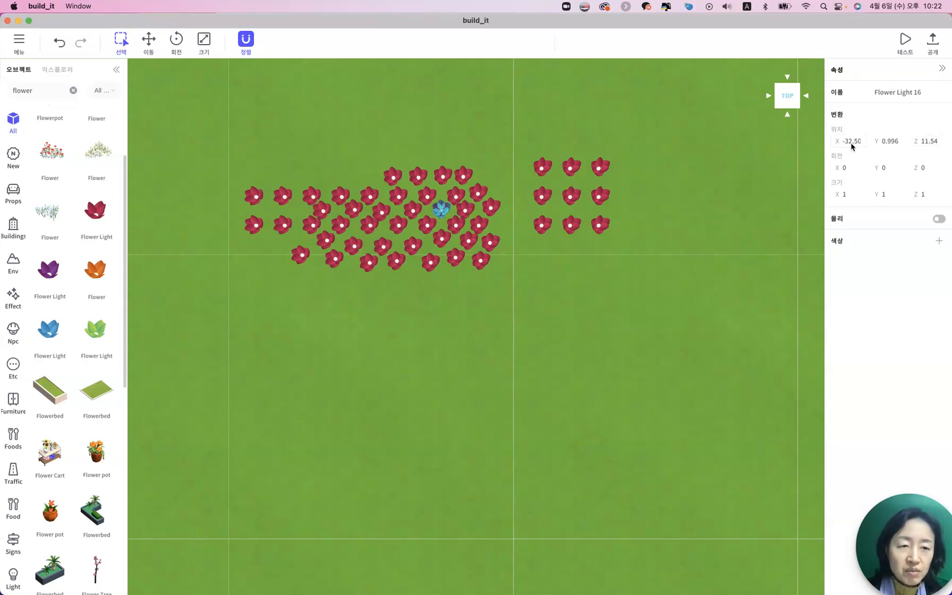
pyautogui.click(438, 242)
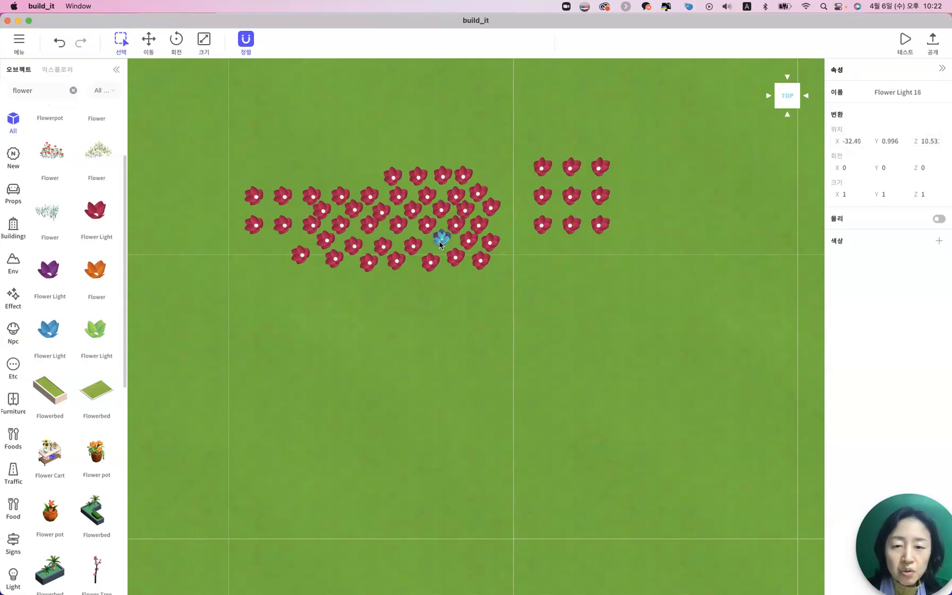
pyautogui.click(411, 248)
pyautogui.click(412, 212)
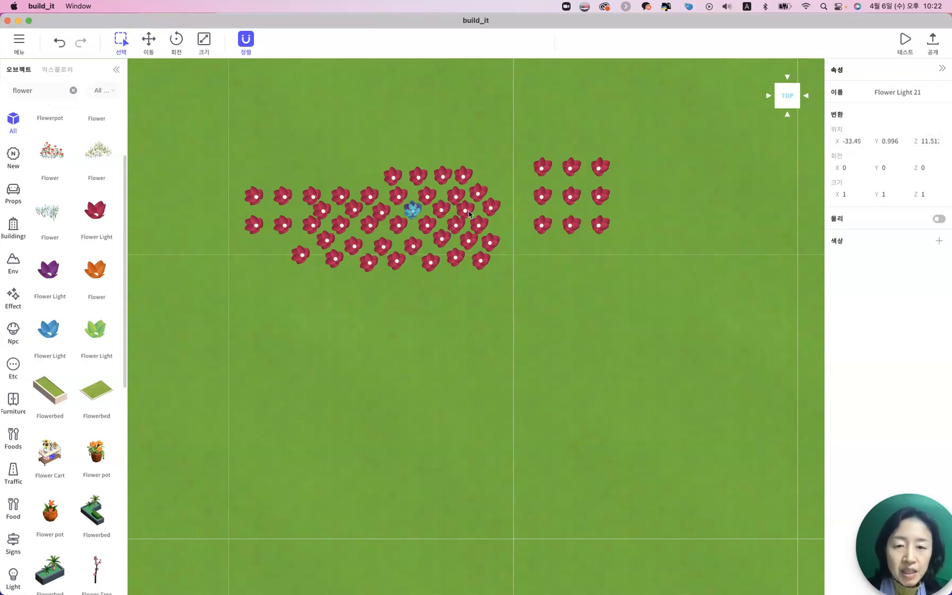
pyautogui.click(481, 226)
pyautogui.click(490, 244)
pyautogui.click(468, 246)
pyautogui.click(494, 208)
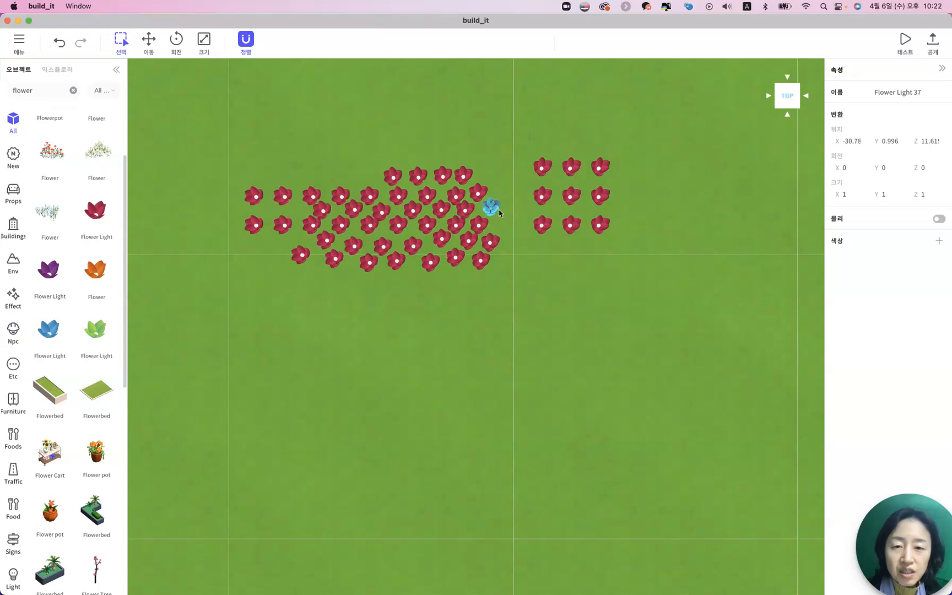
pyautogui.click(463, 174)
pyautogui.click(442, 175)
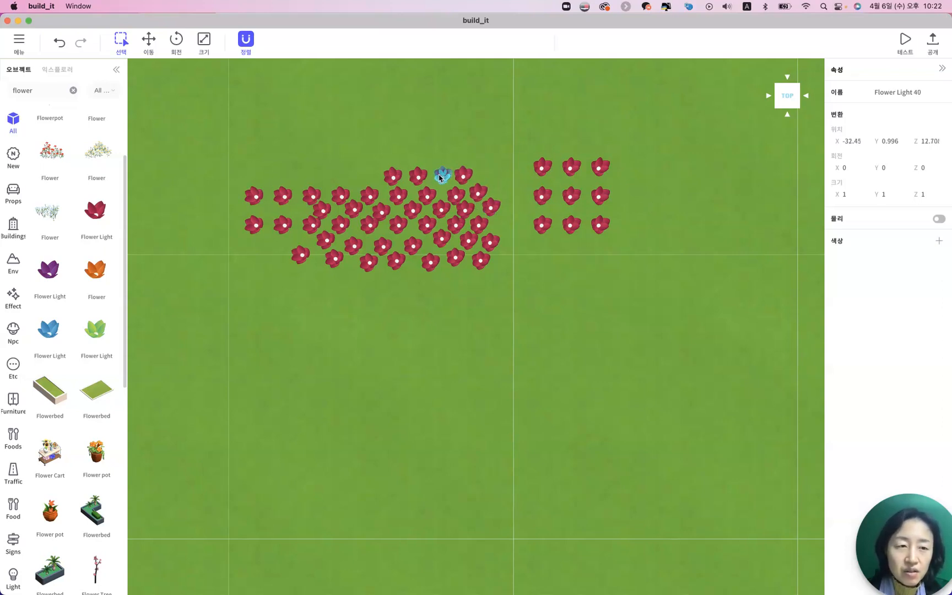
pyautogui.click(605, 167)
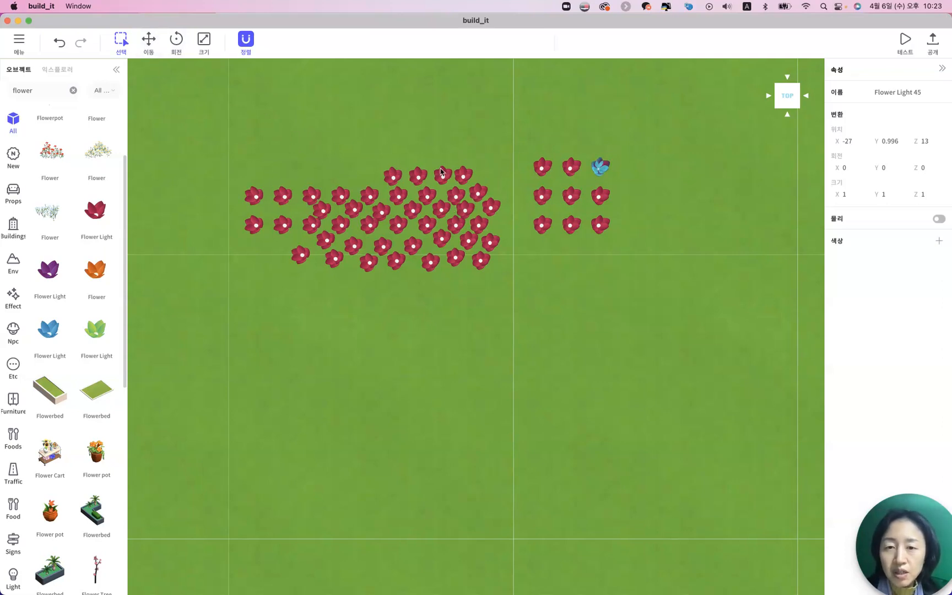
pyautogui.click(475, 193)
# With grid alignment on, move the Flower Light at X -31.67 out beyond the patch's upper edge to Z about 14.52
pyautogui.click(465, 209)
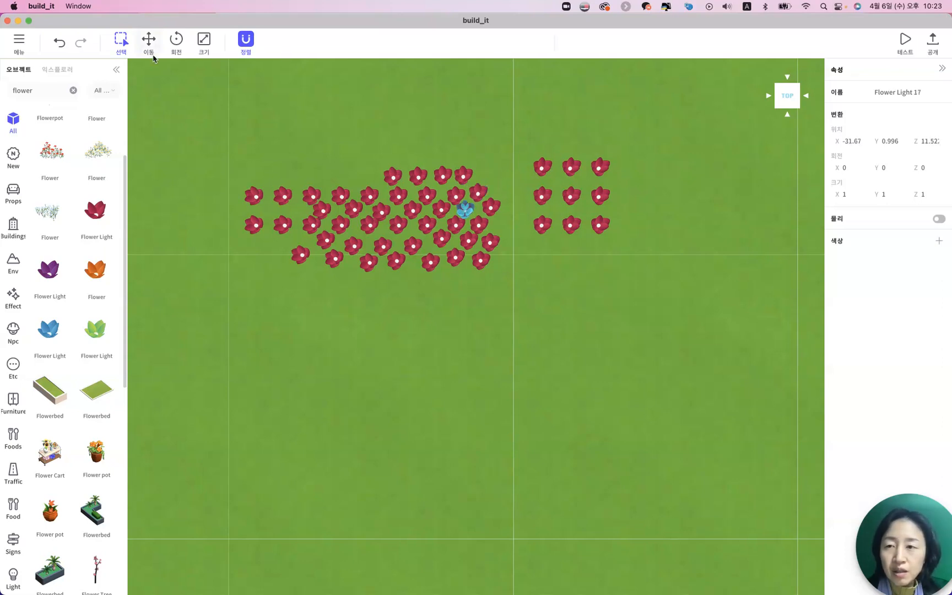
pyautogui.click(149, 41)
pyautogui.moveTo(489, 210)
pyautogui.mouseDown()
pyautogui.moveTo(460, 210)
pyautogui.moveTo(548, 210)
pyautogui.moveTo(489, 212)
pyautogui.mouseUp()
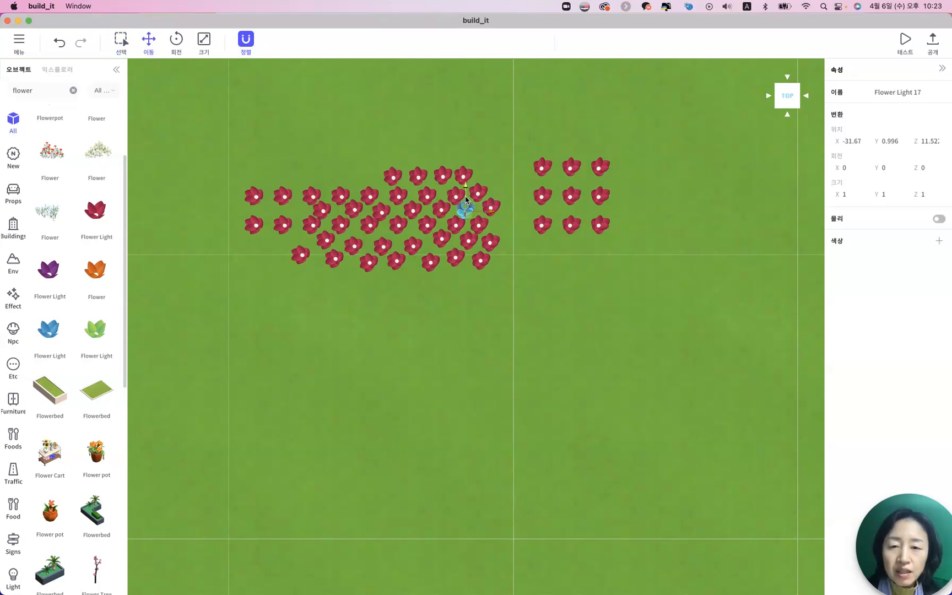
pyautogui.moveTo(465, 185); pyautogui.dragTo(468, 104)
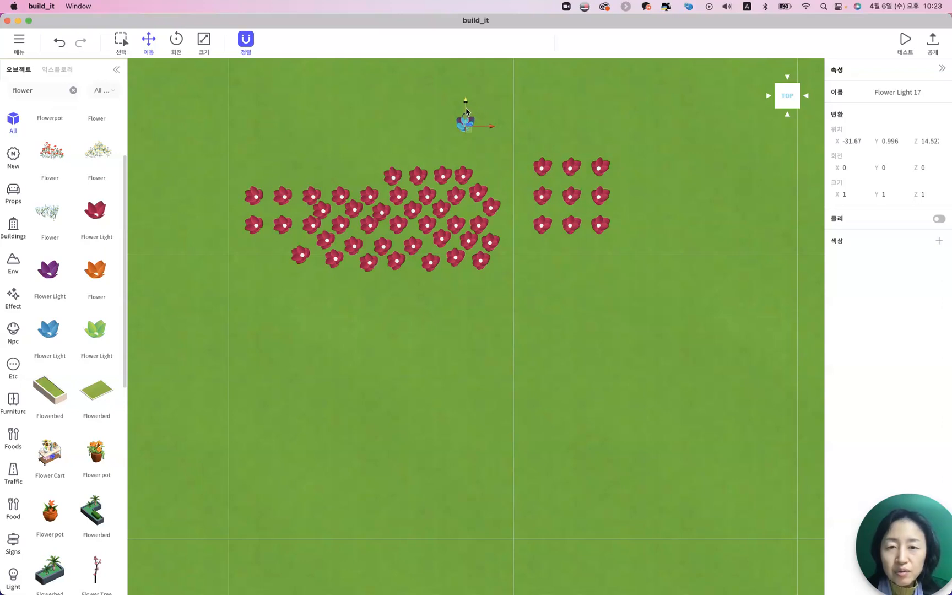
pyautogui.moveTo(466, 117)
pyautogui.mouseDown()
pyautogui.moveTo(467, 144)
pyautogui.moveTo(474, 99)
pyautogui.mouseUp()
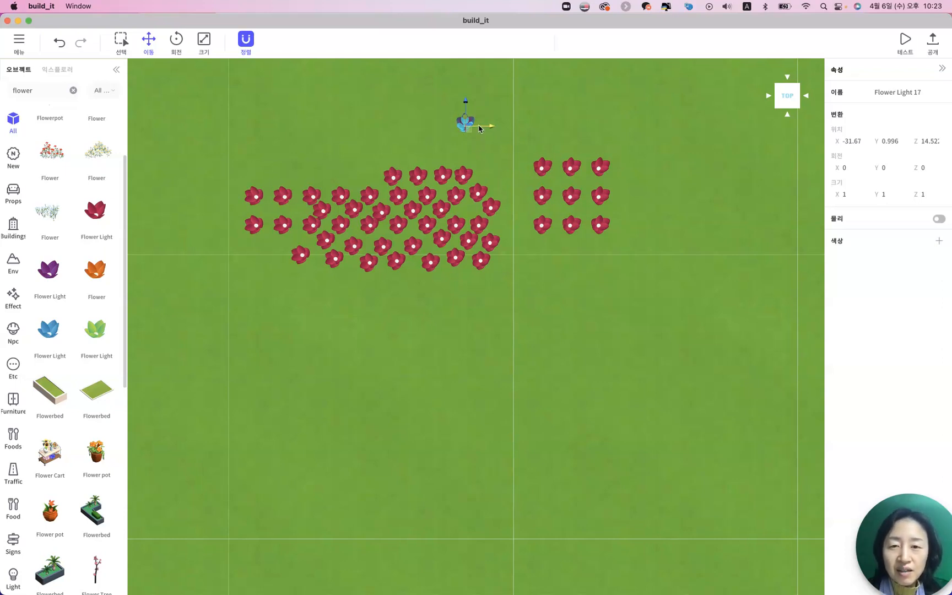
# Move the flower outward along X in grid steps, turn grid alignment off, and slide it freely back to X about -30.91
pyautogui.moveTo(482, 128); pyautogui.dragTo(576, 124)
pyautogui.click(240, 43)
pyautogui.moveTo(573, 127); pyautogui.dragTo(510, 137)
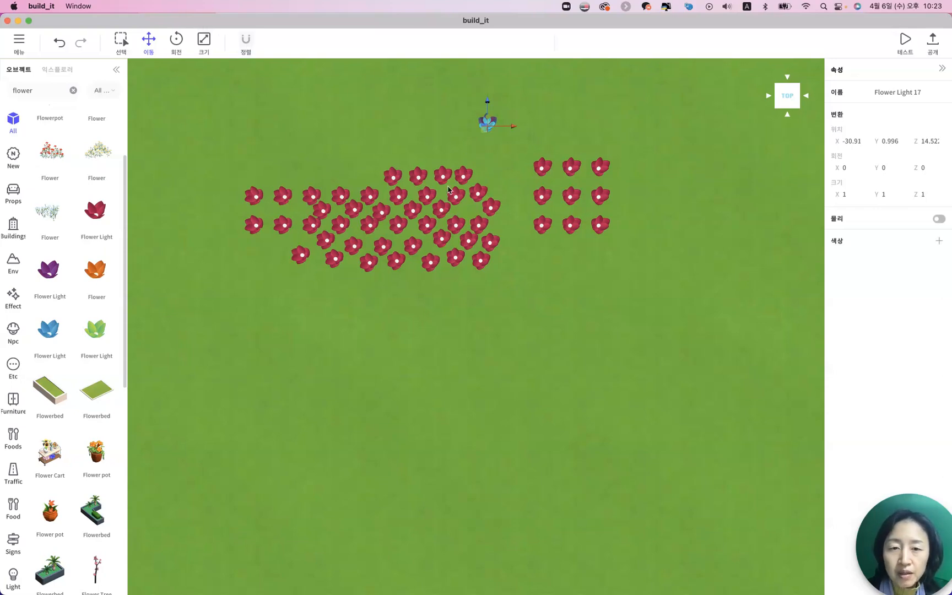
# Scale the moved-out Flower Light to about 4.172 along X and 3.156 along Y
pyautogui.scroll(-6, 448, 188)
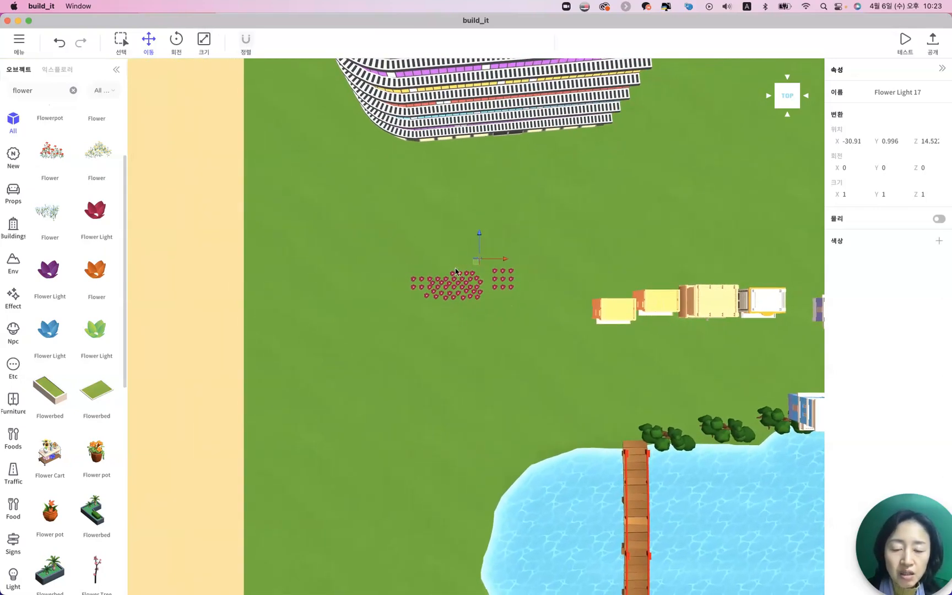
pyautogui.click(786, 109)
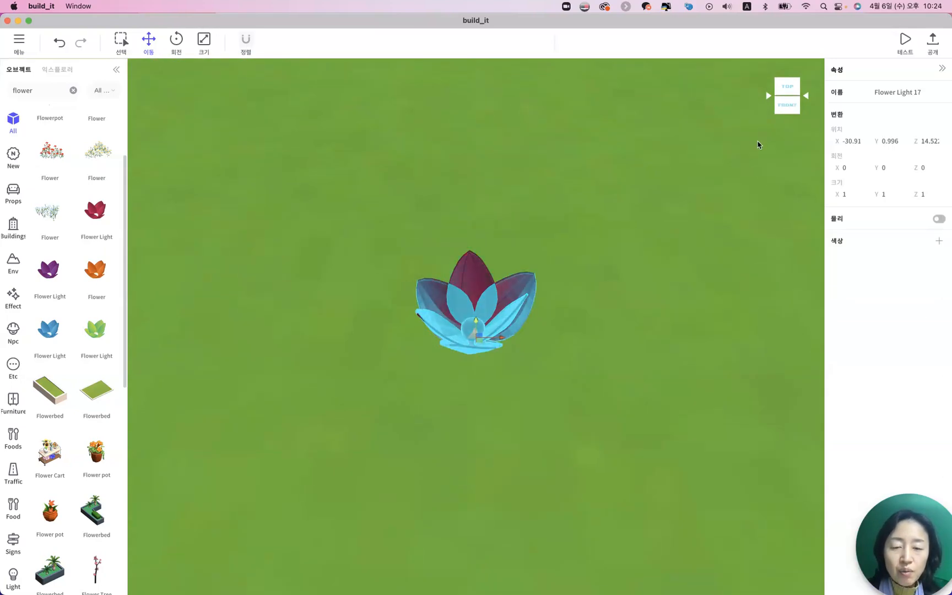
pyautogui.scroll(-8, 757, 144)
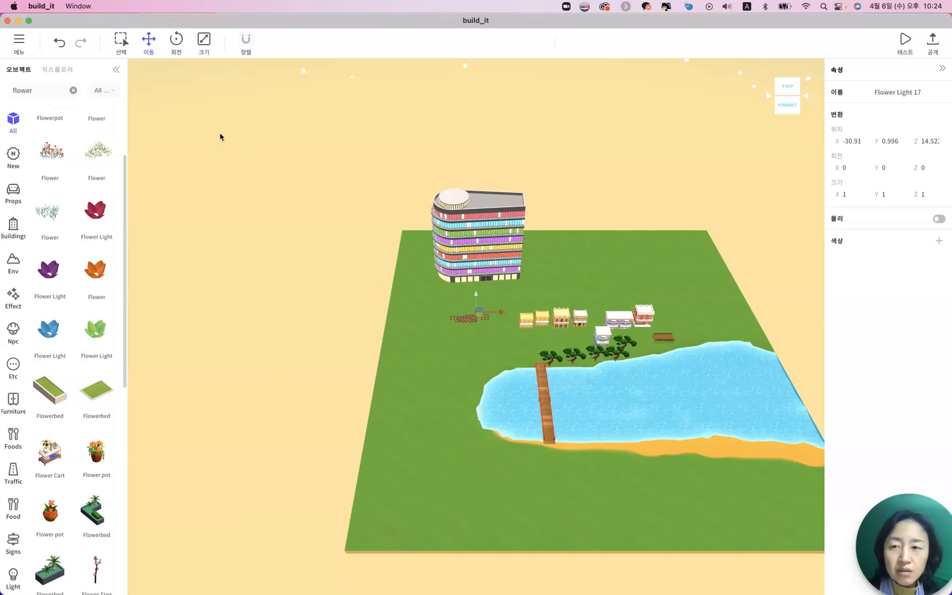
pyautogui.click(204, 41)
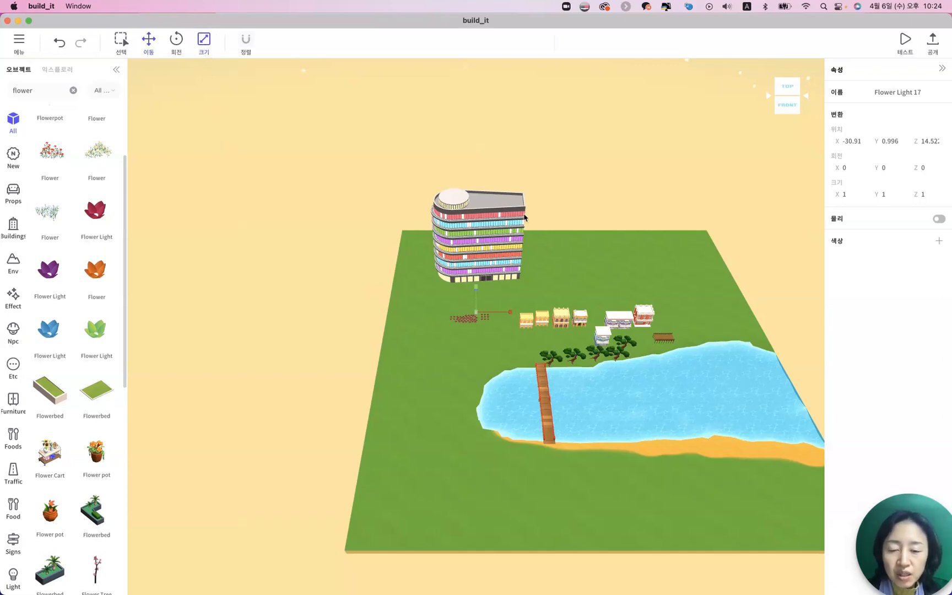
pyautogui.scroll(10, 526, 320)
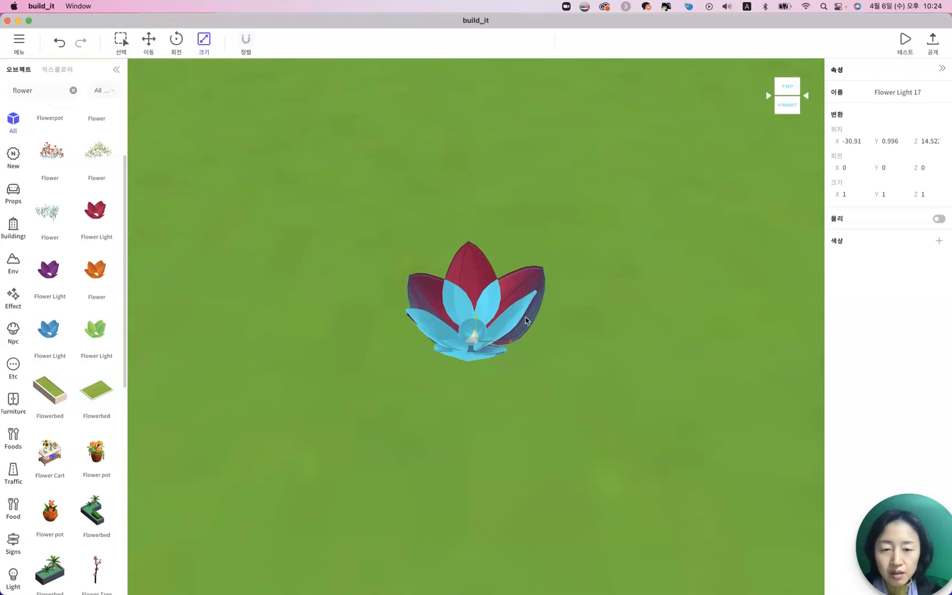
pyautogui.scroll(-8, 526, 321)
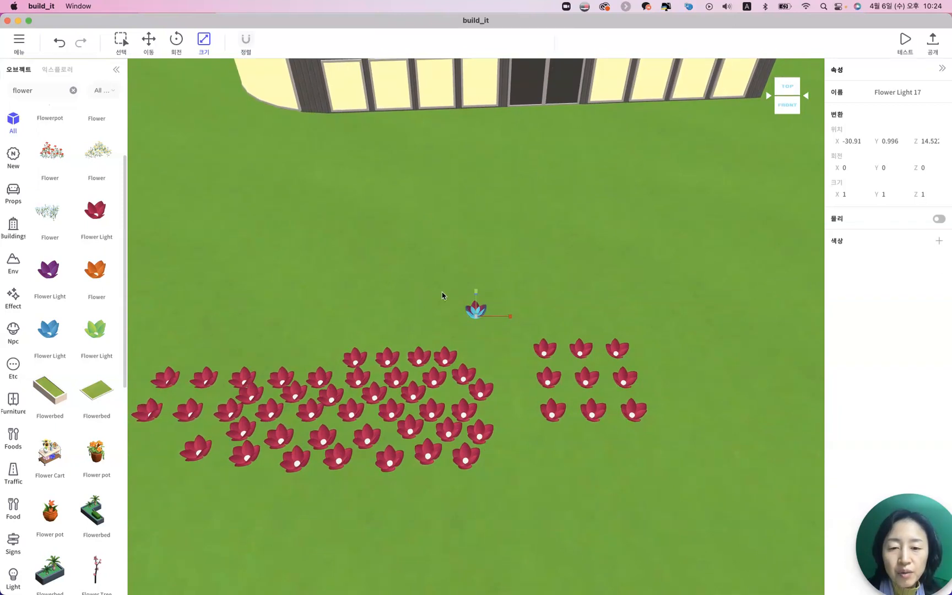
pyautogui.moveTo(510, 316); pyautogui.dragTo(573, 312)
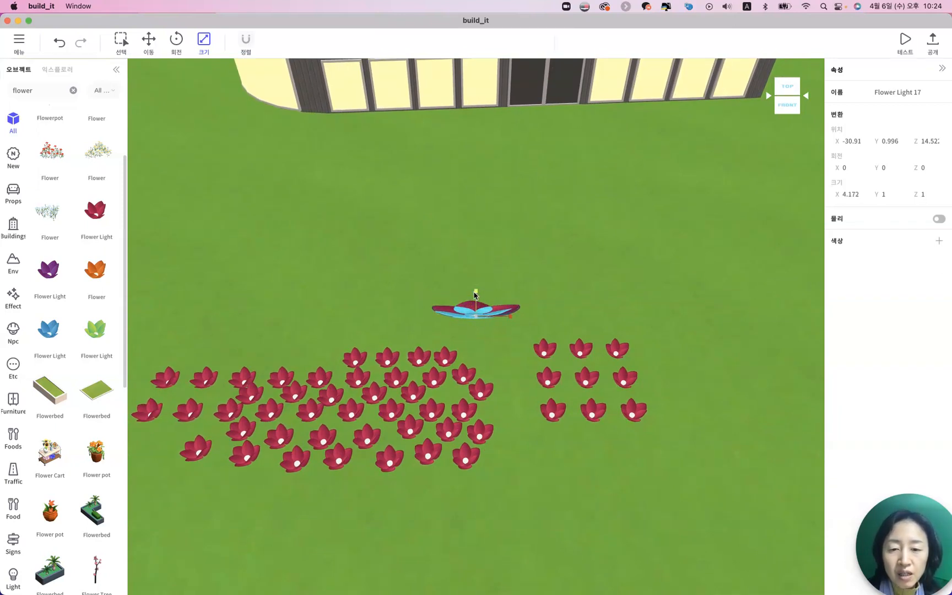
pyautogui.moveTo(476, 298); pyautogui.dragTo(485, 248)
# From the top view, scale the same Flower Light to about 3.541 along Z and deselect it
pyautogui.click(787, 87)
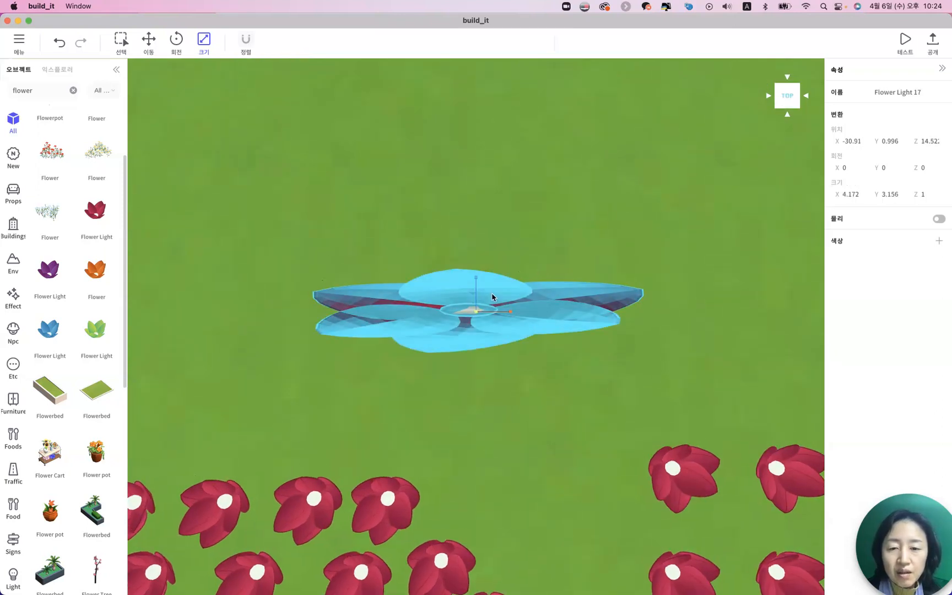
pyautogui.moveTo(477, 294); pyautogui.dragTo(479, 234)
pyautogui.scroll(-5, 479, 225)
pyautogui.scroll(-5, 479, 227)
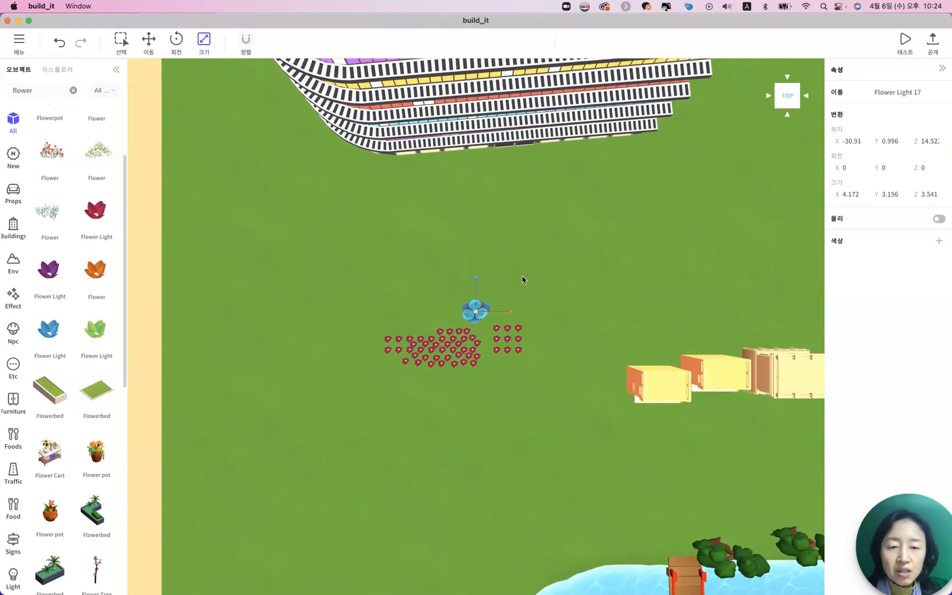
pyautogui.click(649, 225)
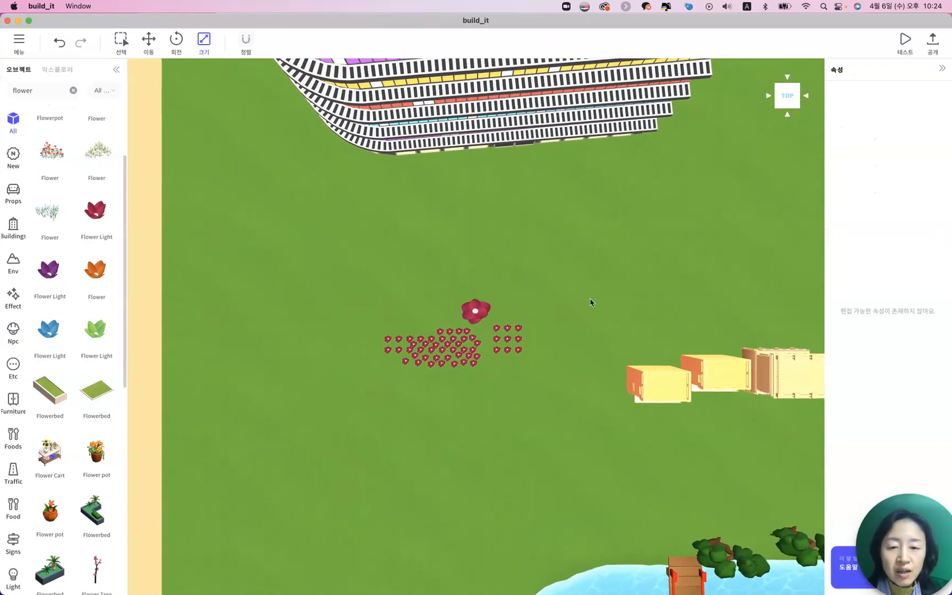
pyautogui.click(477, 317)
pyautogui.click(533, 349)
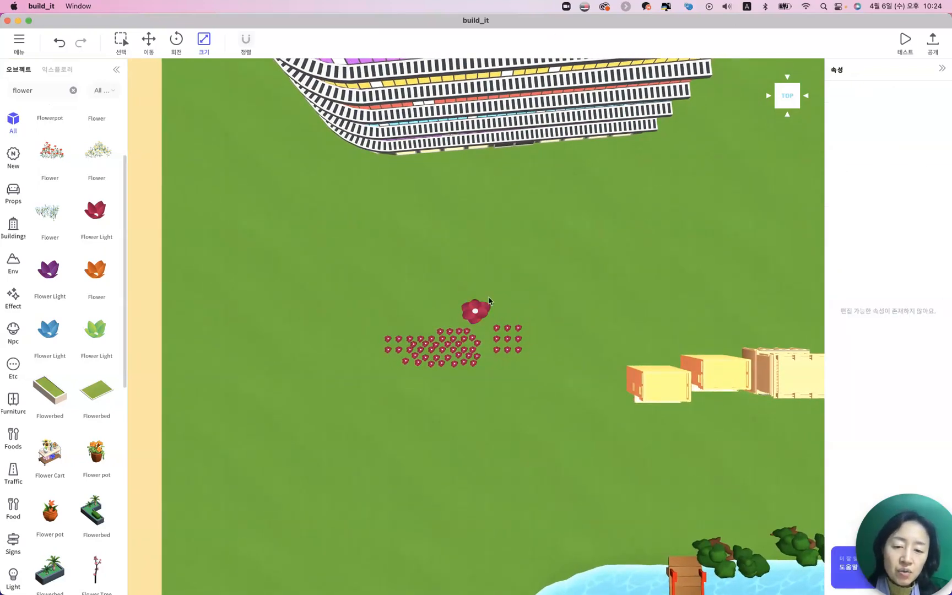
pyautogui.scroll(5, 478, 312)
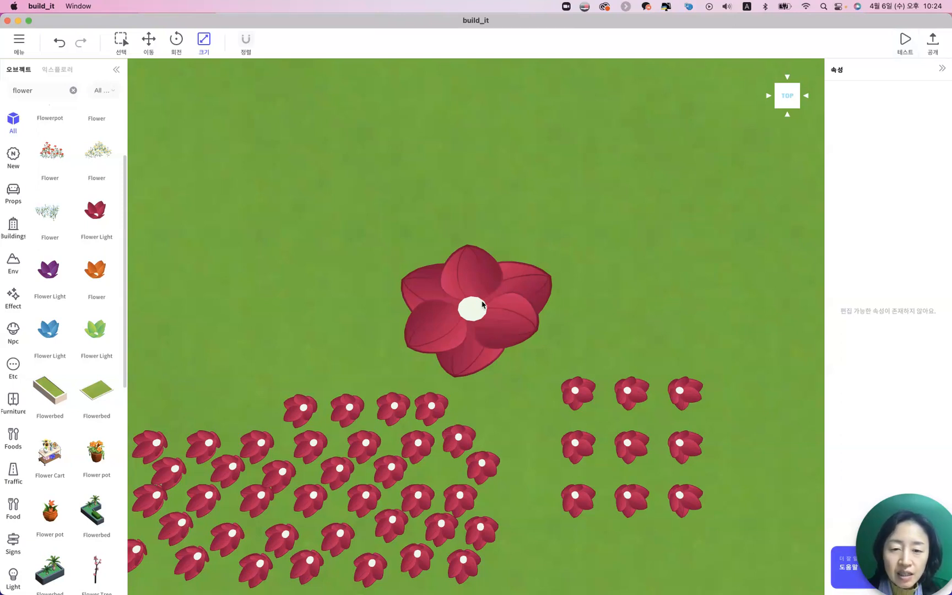
# Clear the flower search, place the NPC Billdy beside the enlarged flower at about X -29.17, Z 14.56, and focus the view on it
pyautogui.click(11, 331)
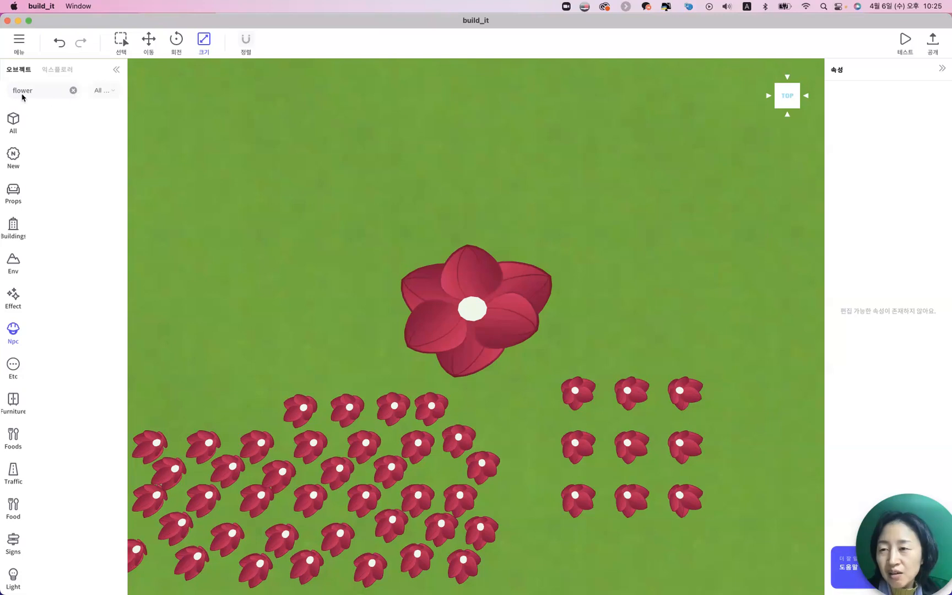
pyautogui.click(73, 91)
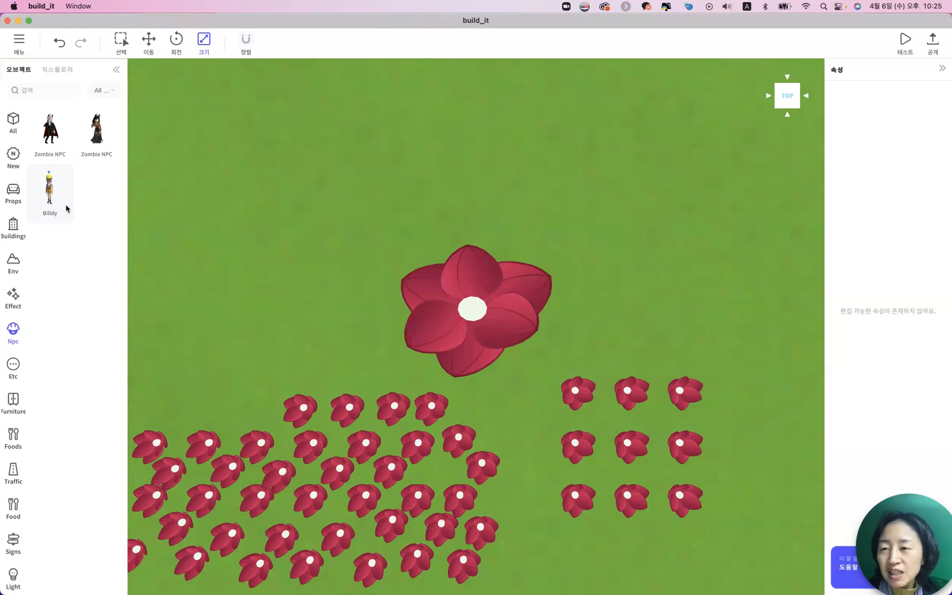
pyautogui.click(52, 190)
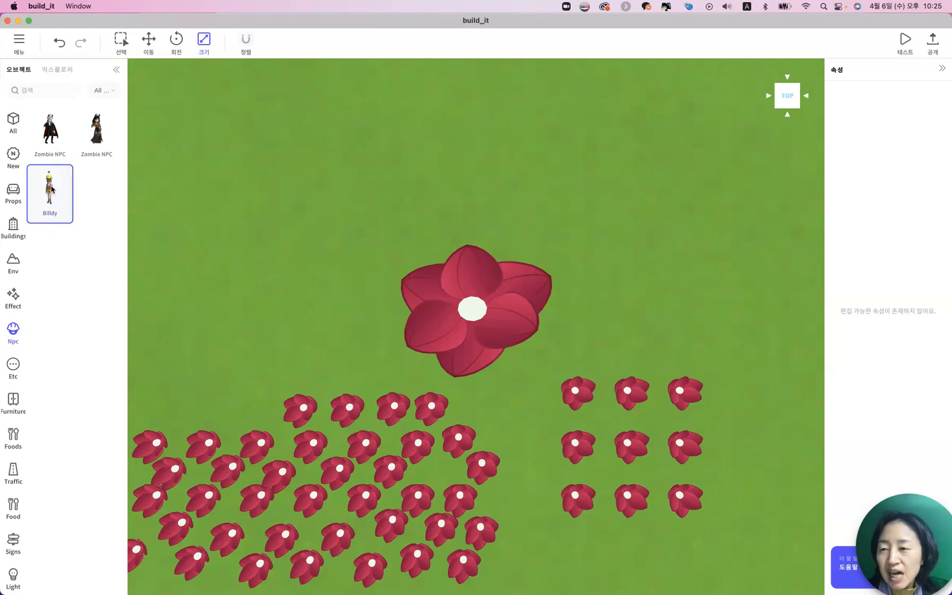
pyautogui.click(53, 145)
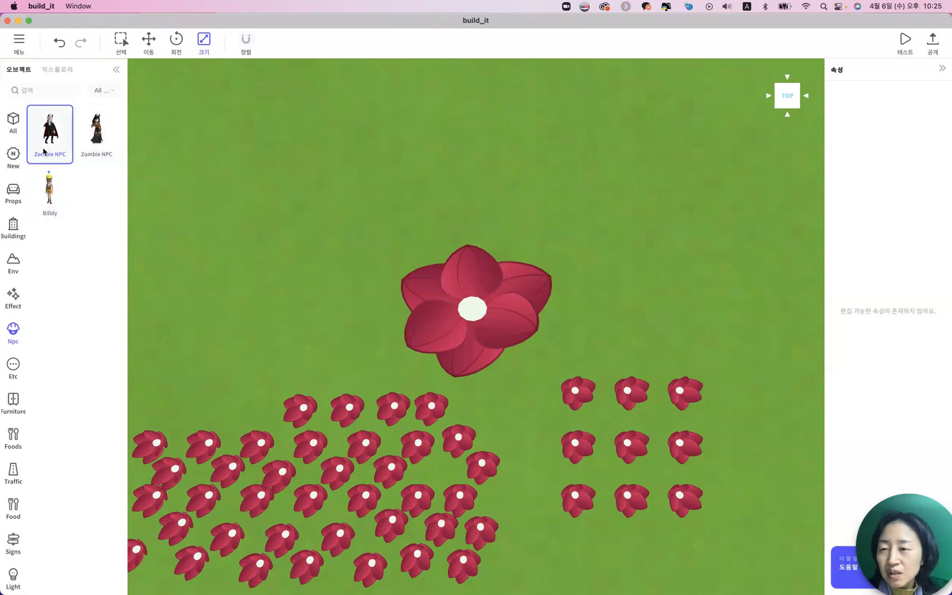
pyautogui.click(104, 139)
pyautogui.click(53, 186)
pyautogui.moveTo(54, 187); pyautogui.dragTo(565, 311)
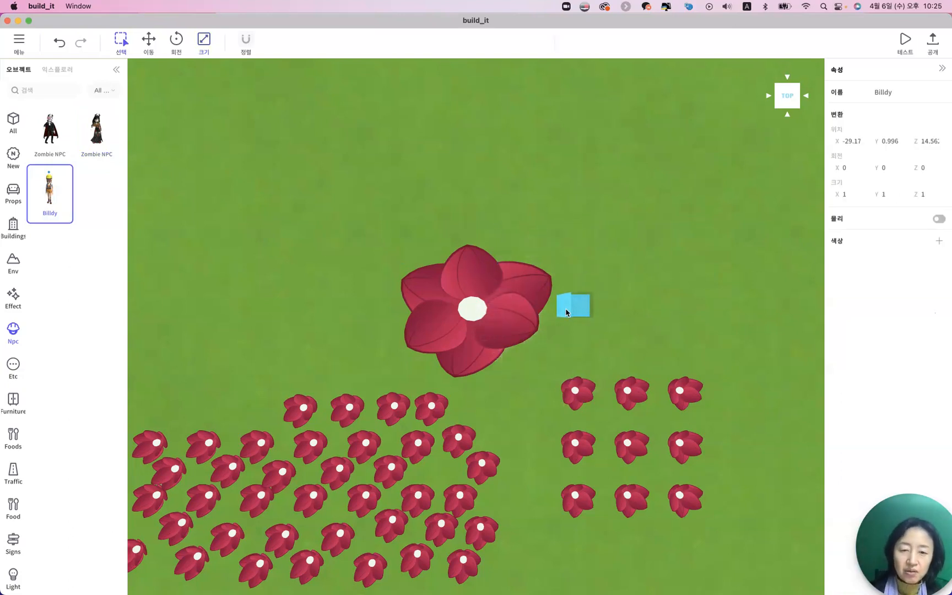
pyautogui.press('f')
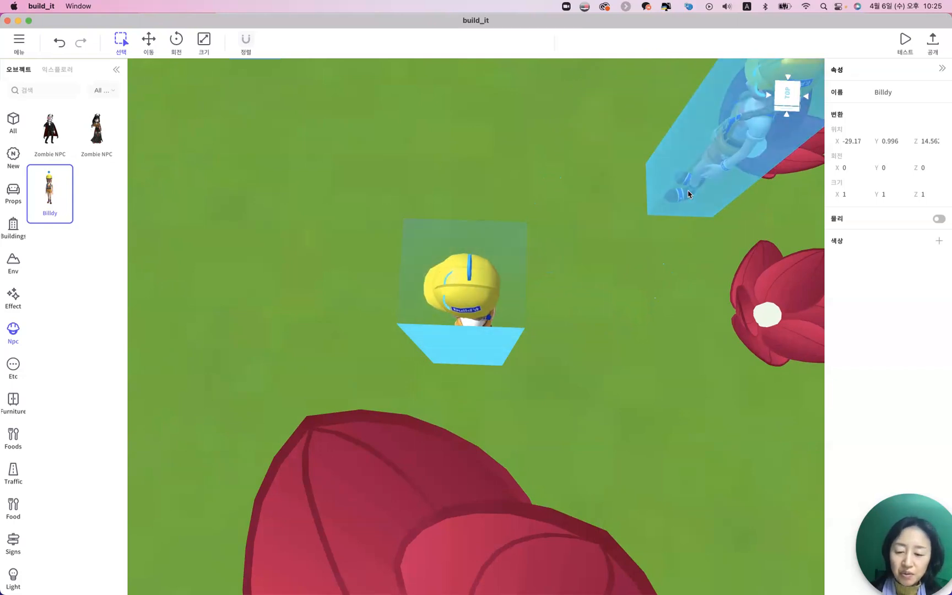
pyautogui.press('Escape')
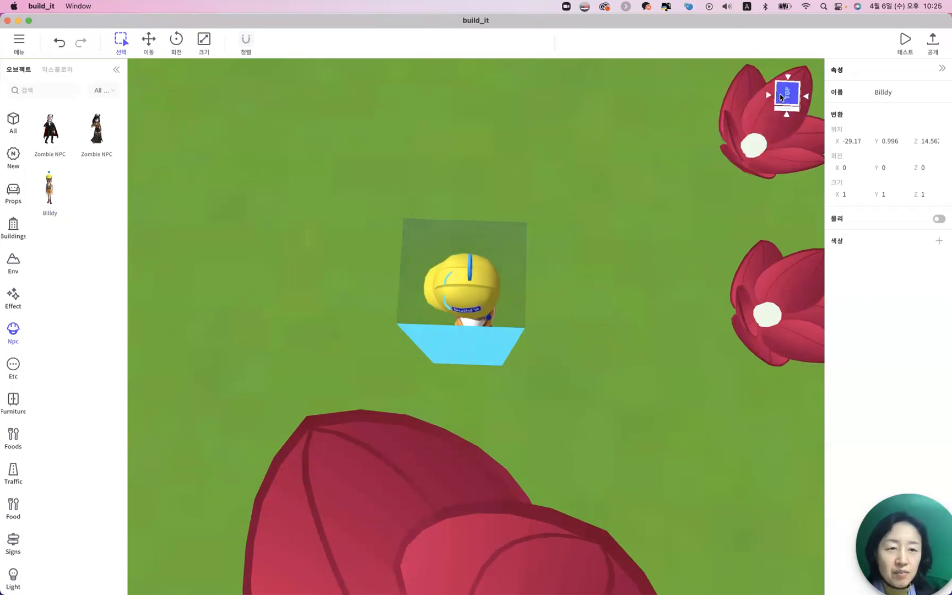
# Reselect Billdy and examine it from the side and from the front
pyautogui.click(782, 97)
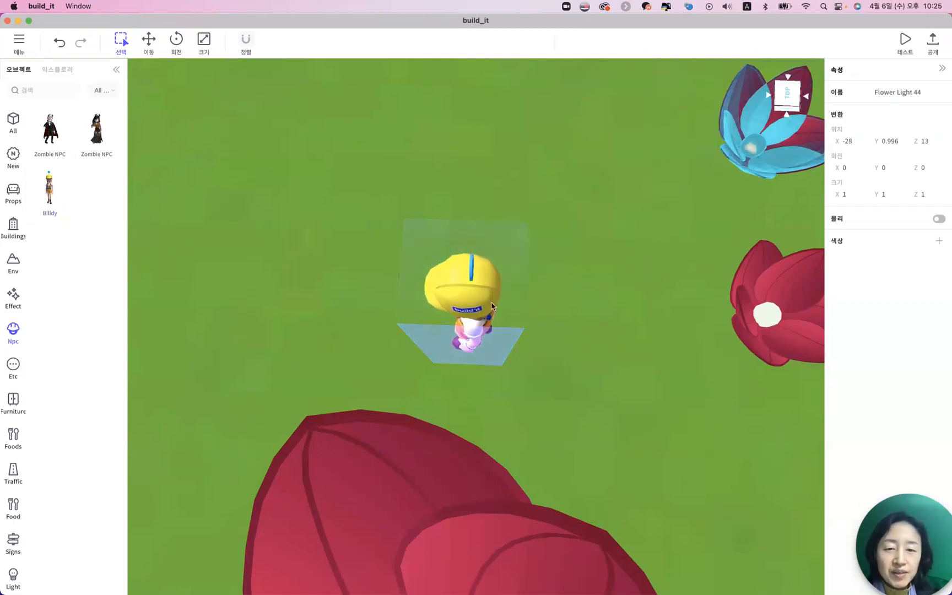
pyautogui.click(503, 301)
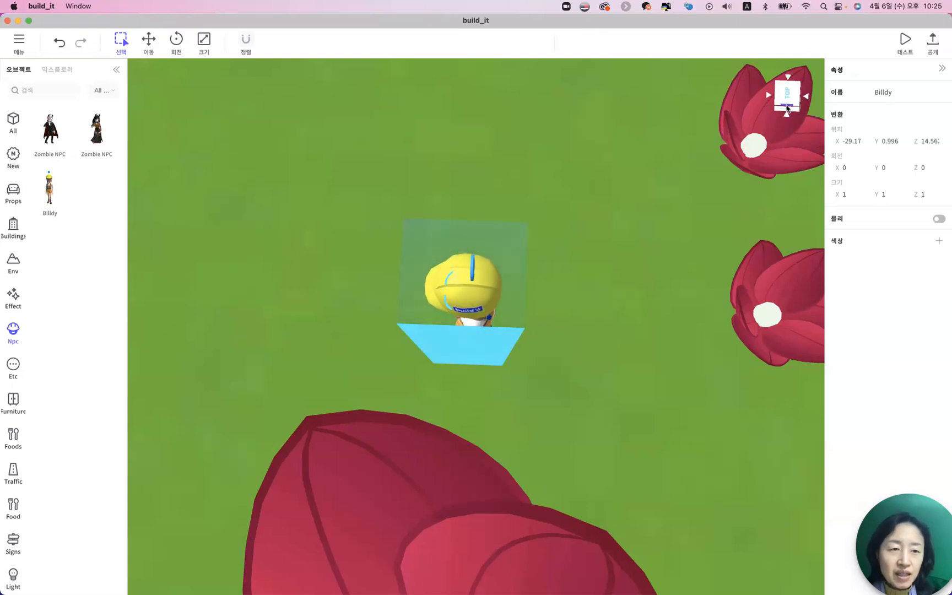
pyautogui.click(787, 108)
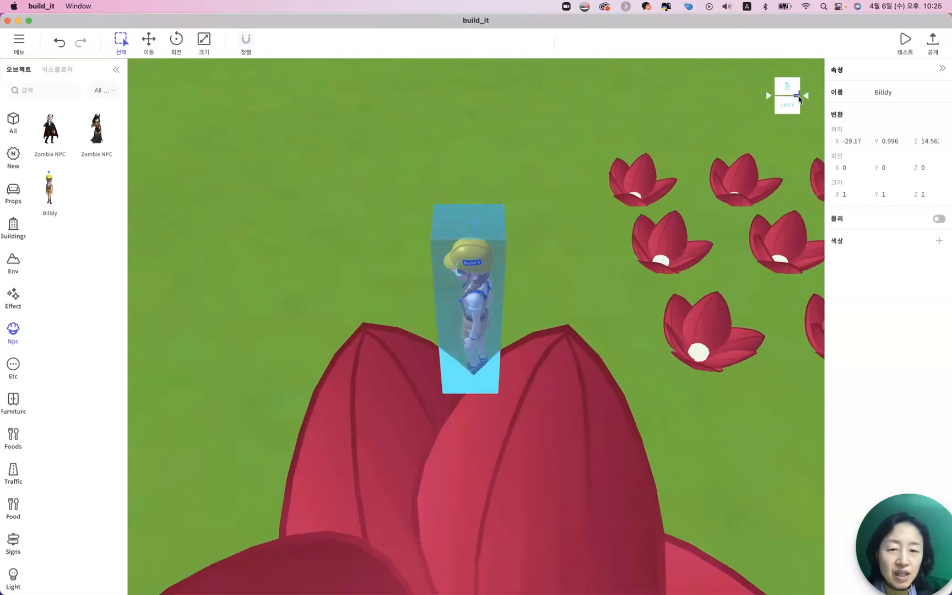
pyautogui.click(800, 99)
pyautogui.click(798, 94)
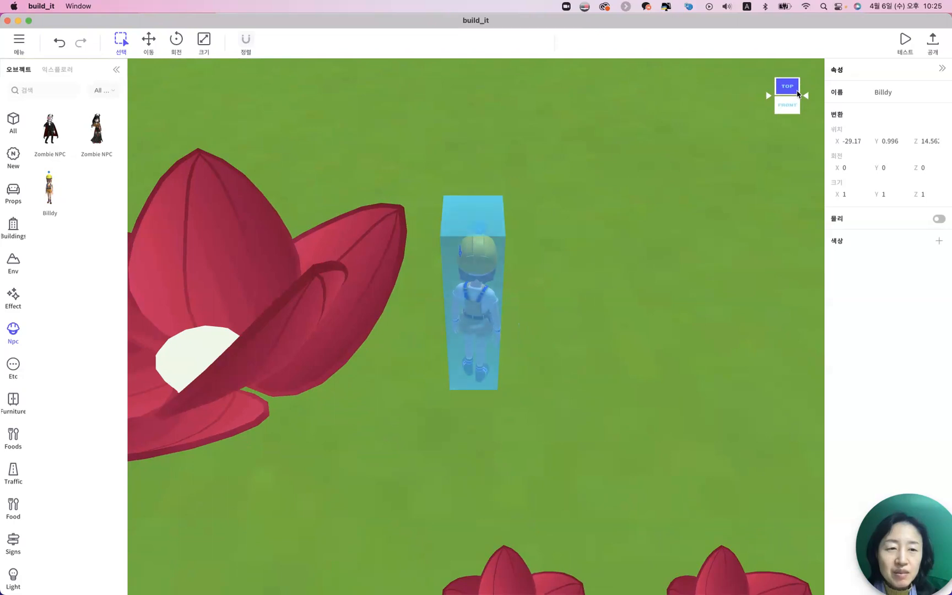
# Examine Billdy from the top, right side and raised corner views, briefly select a nearby small flower, and refocus on Billdy
pyautogui.click(802, 95)
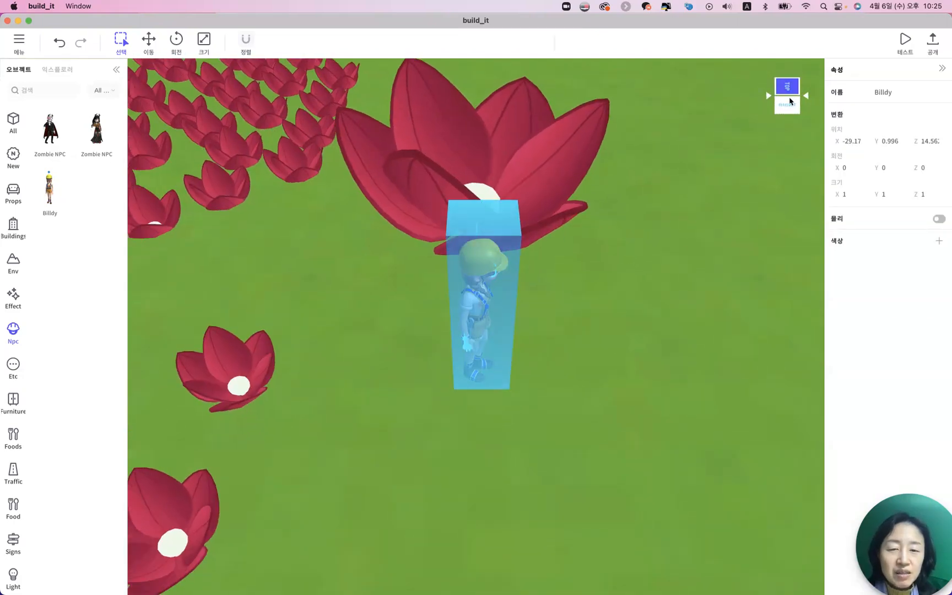
pyautogui.click(781, 113)
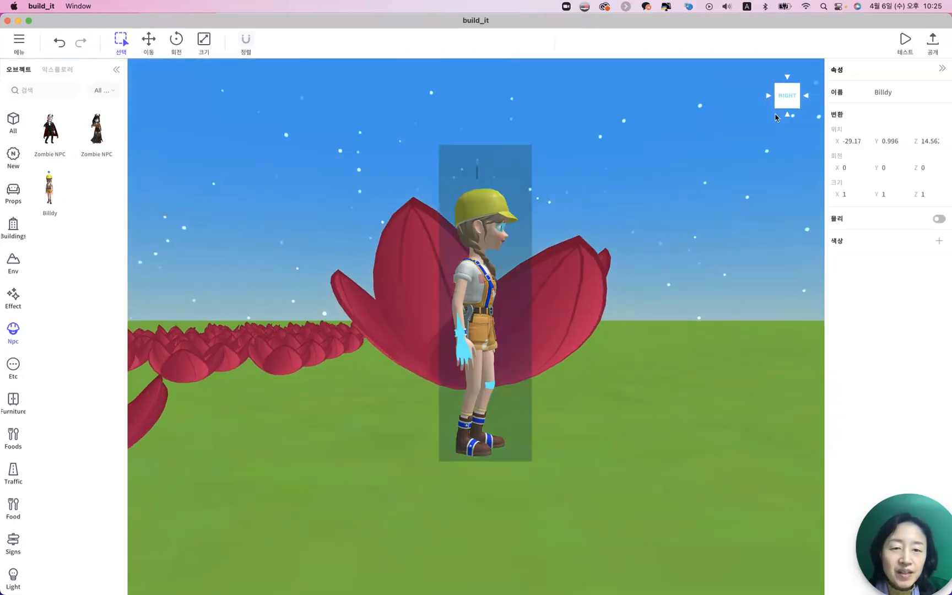
pyautogui.click(695, 319)
pyautogui.click(559, 301)
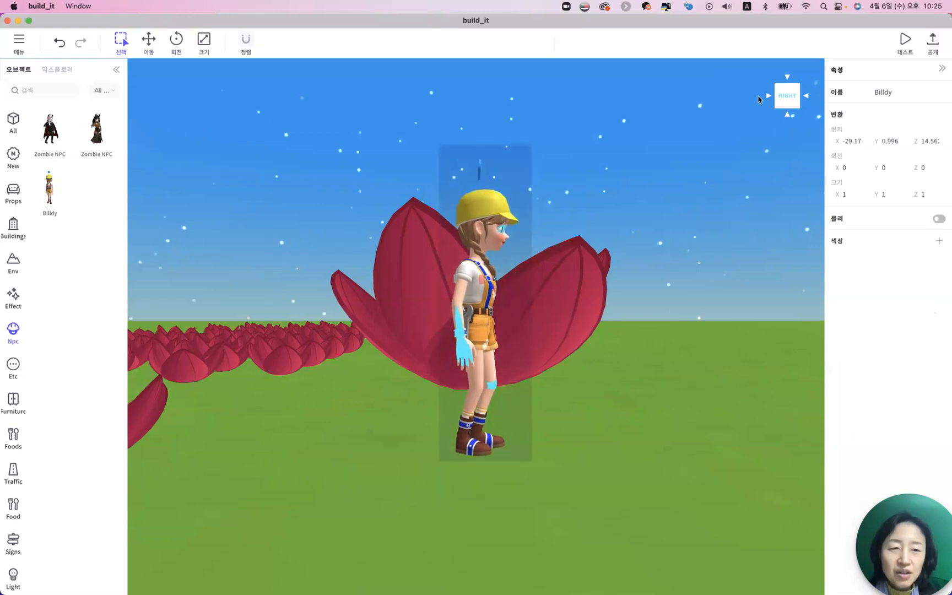
pyautogui.click(803, 97)
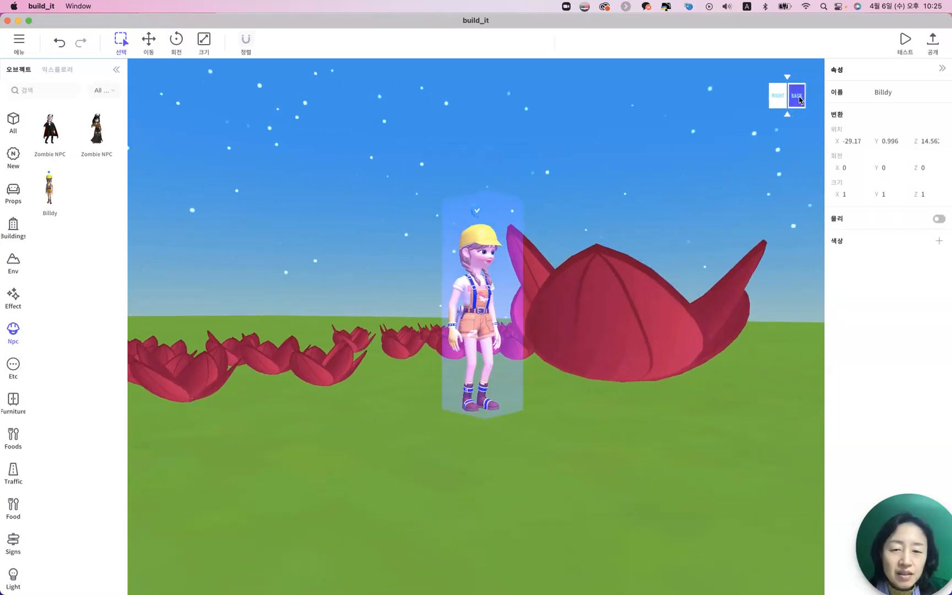
pyautogui.click(345, 379)
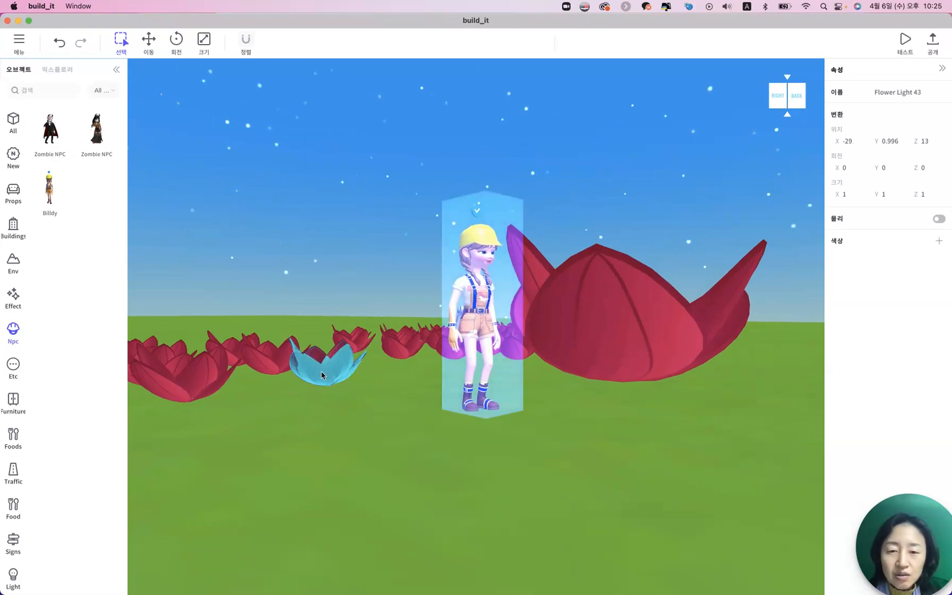
pyautogui.click(788, 87)
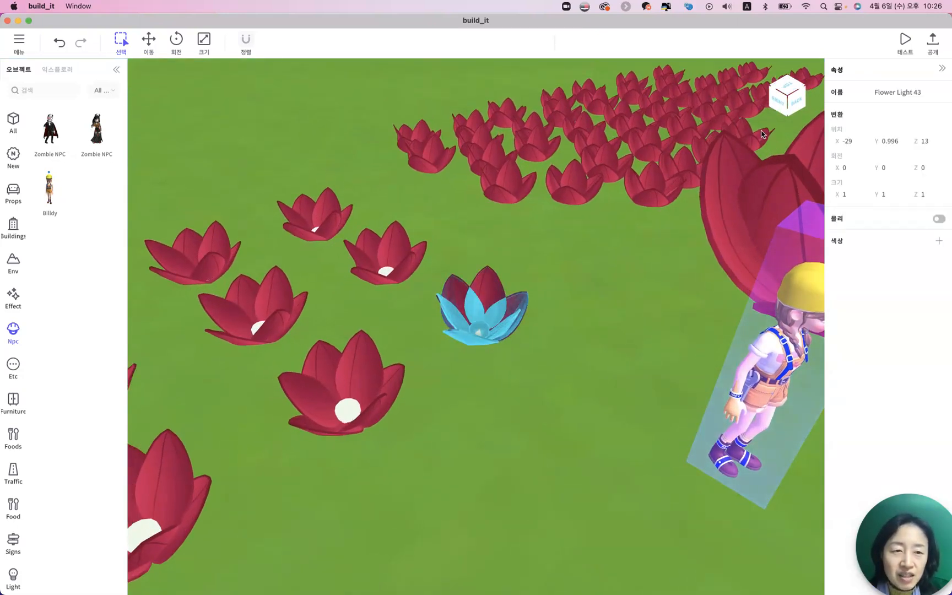
pyautogui.click(773, 342)
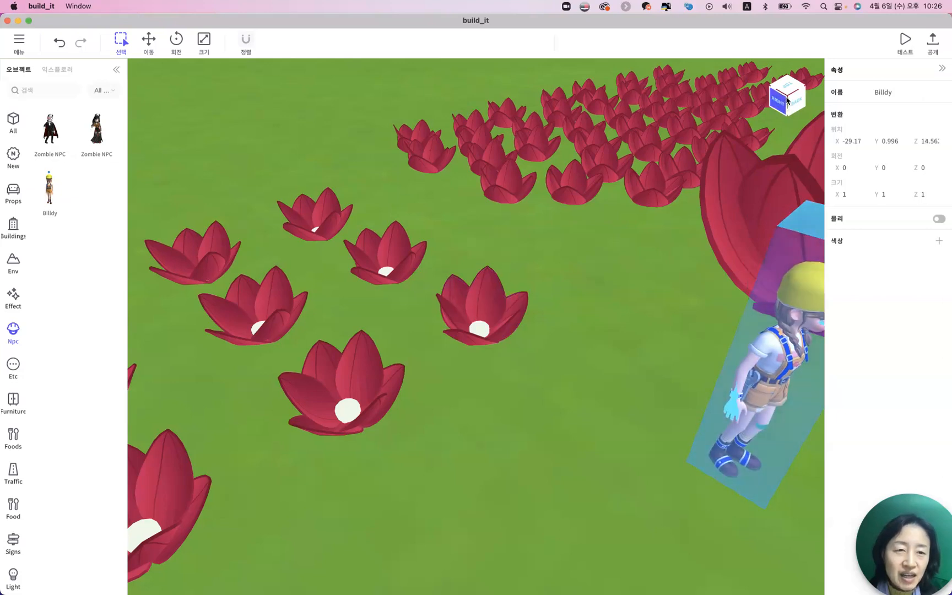
pyautogui.click(787, 96)
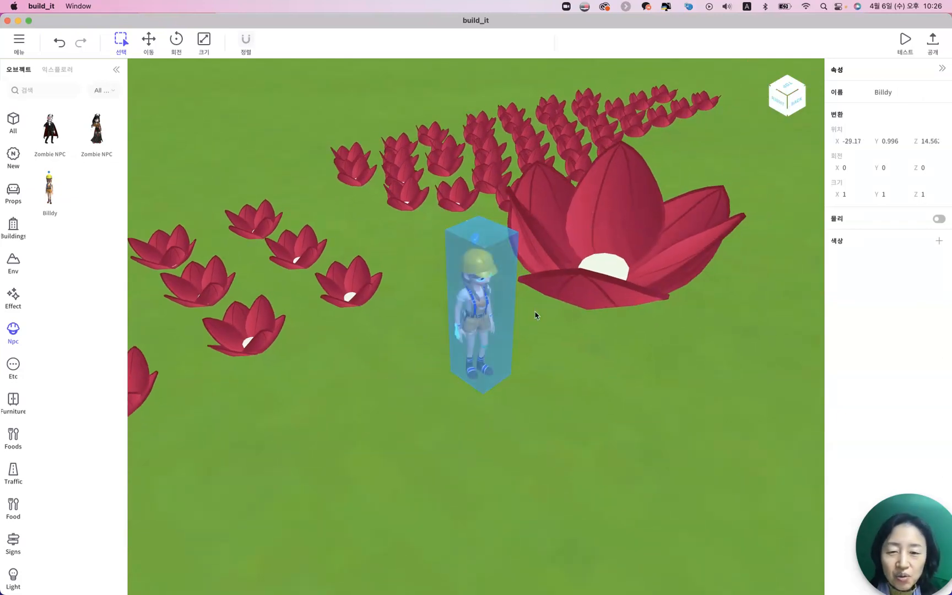
# From the back view, move Billdy along X to about -30.93, in line with the enlarged flower
pyautogui.click(148, 40)
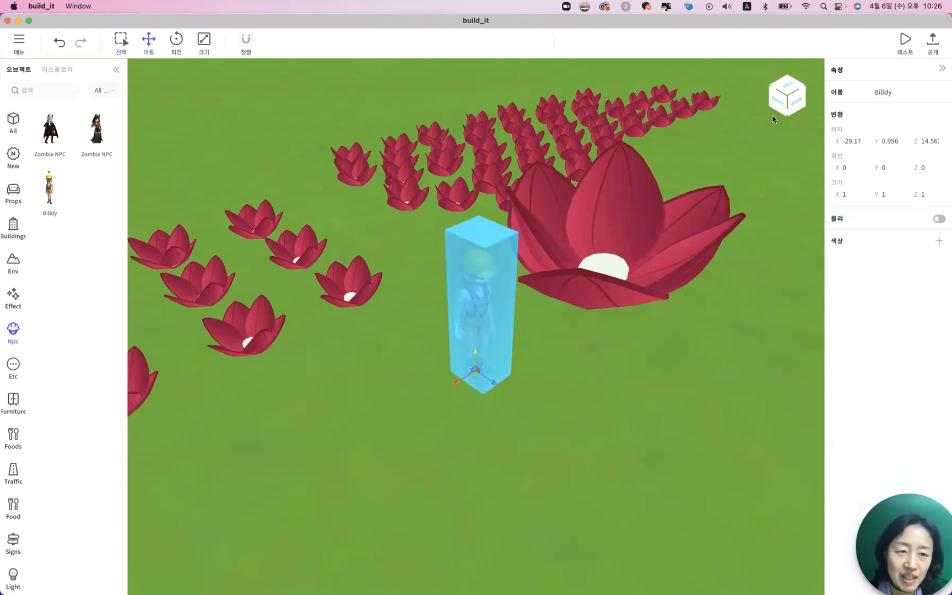
pyautogui.click(801, 104)
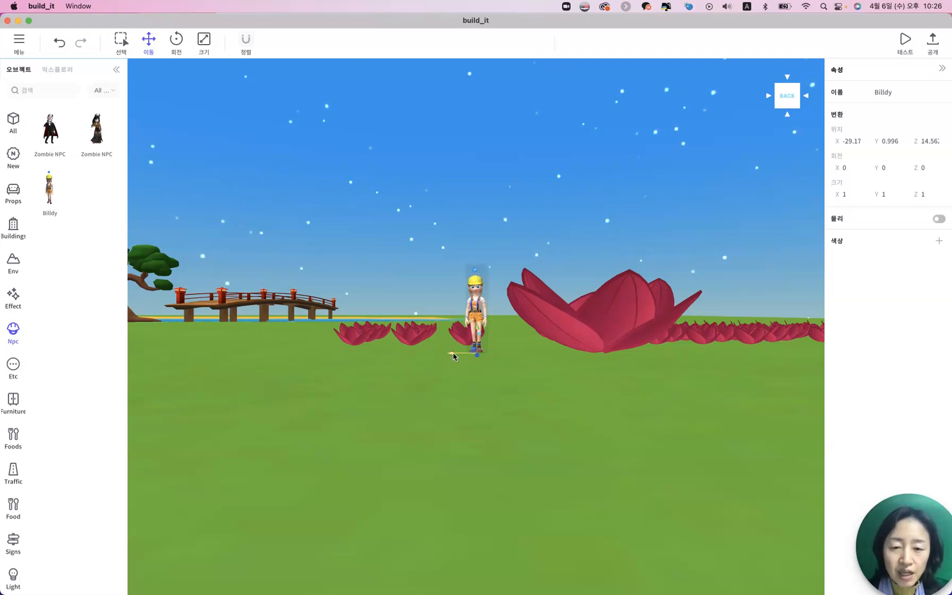
pyautogui.moveTo(468, 354); pyautogui.dragTo(570, 334)
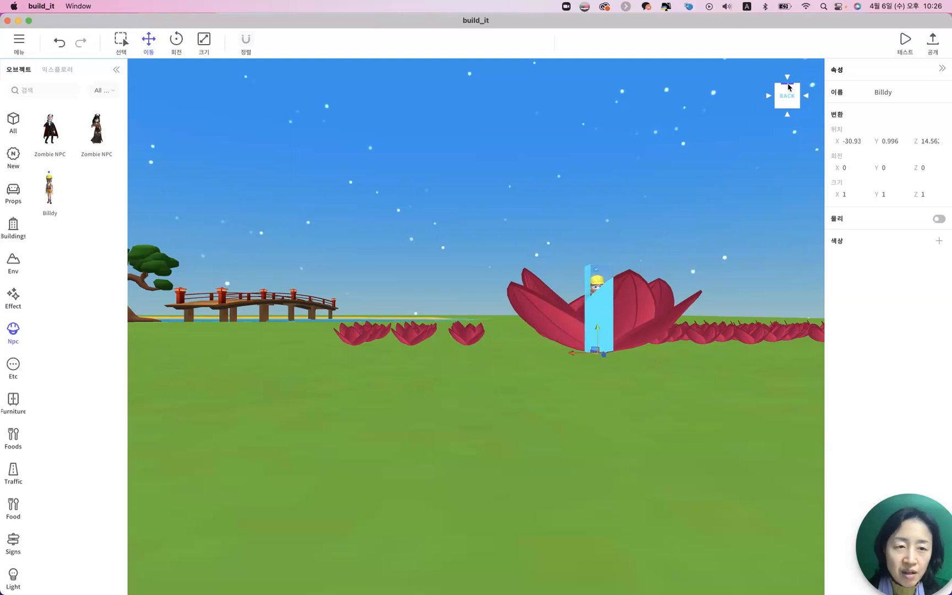
# Centre Billdy over the enlarged flower's white core by moving it to about X -30.97, Z 14.51
pyautogui.click(788, 86)
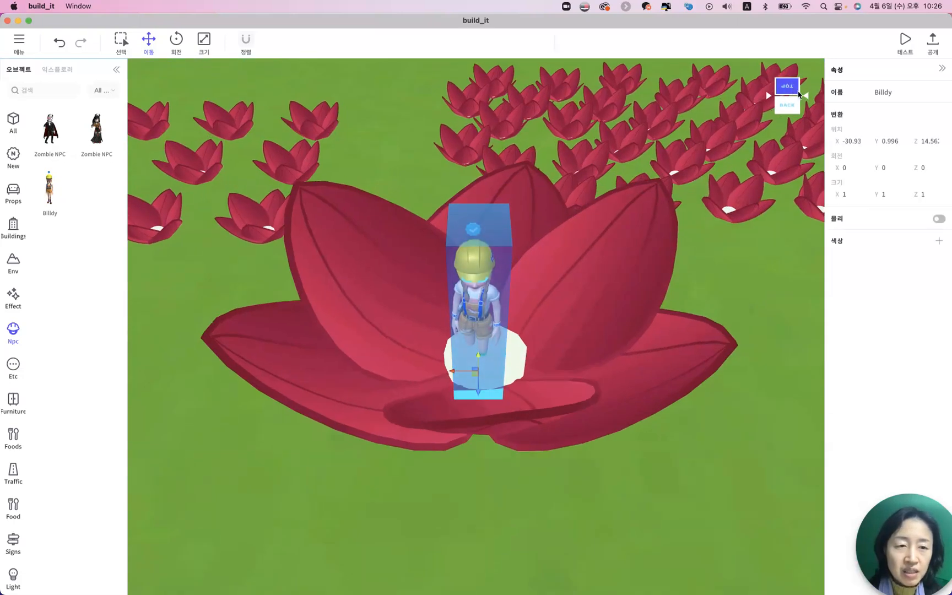
pyautogui.click(800, 97)
pyautogui.click(798, 96)
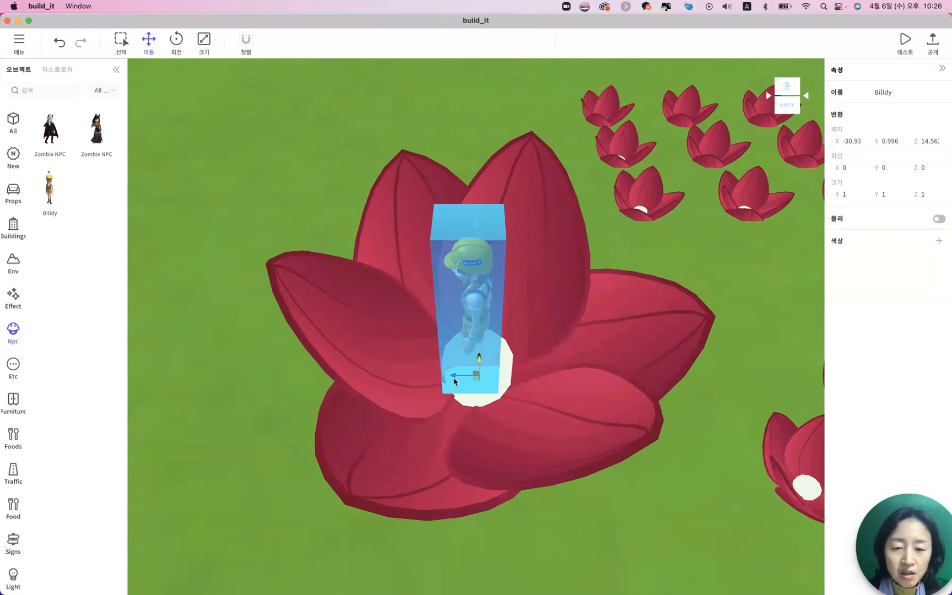
pyautogui.moveTo(460, 378); pyautogui.dragTo(464, 378)
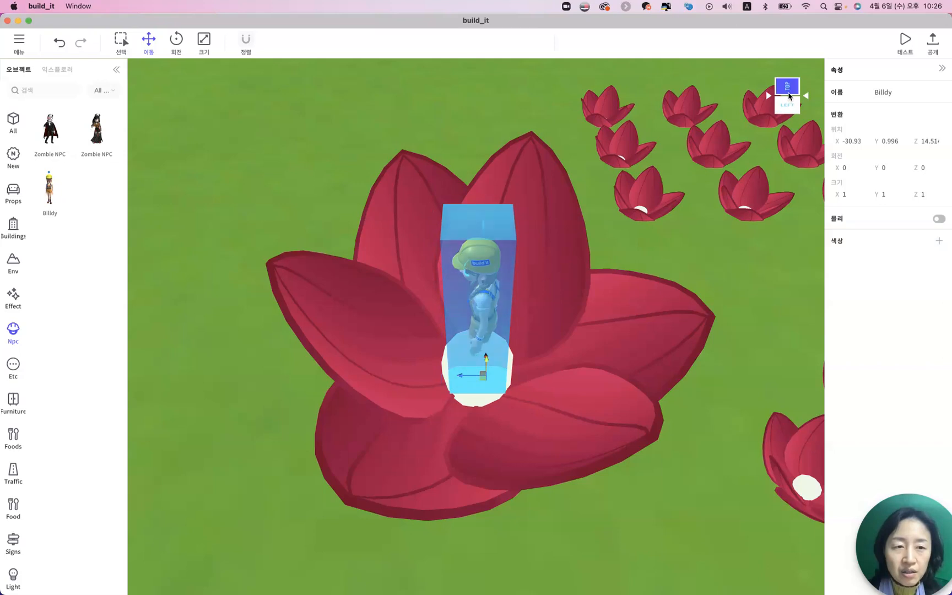
pyautogui.click(788, 87)
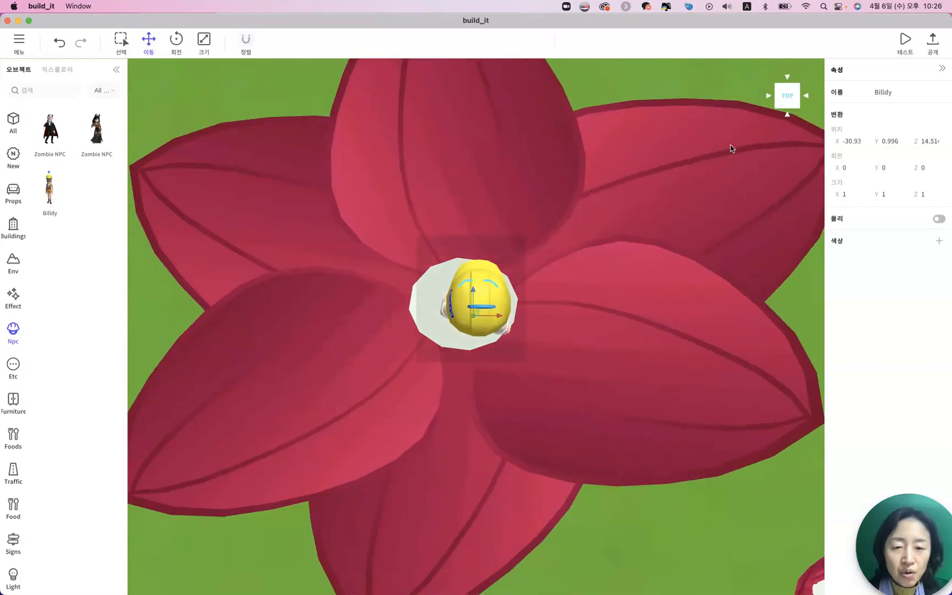
pyautogui.moveTo(492, 318); pyautogui.dragTo(448, 304)
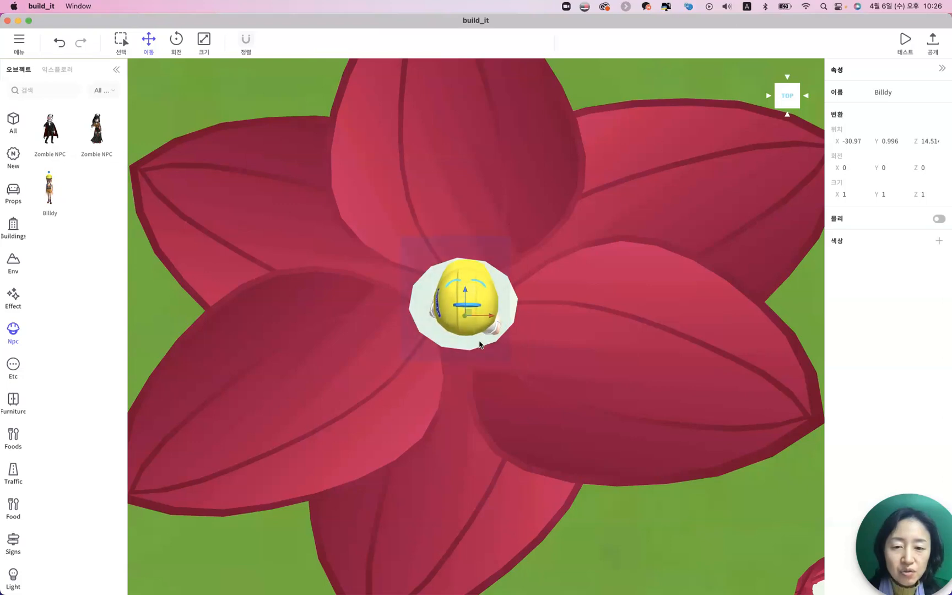
# Raise Billdy to about Y 1.29 so it stands on the flower's white core, and deselect it
pyautogui.click(774, 109)
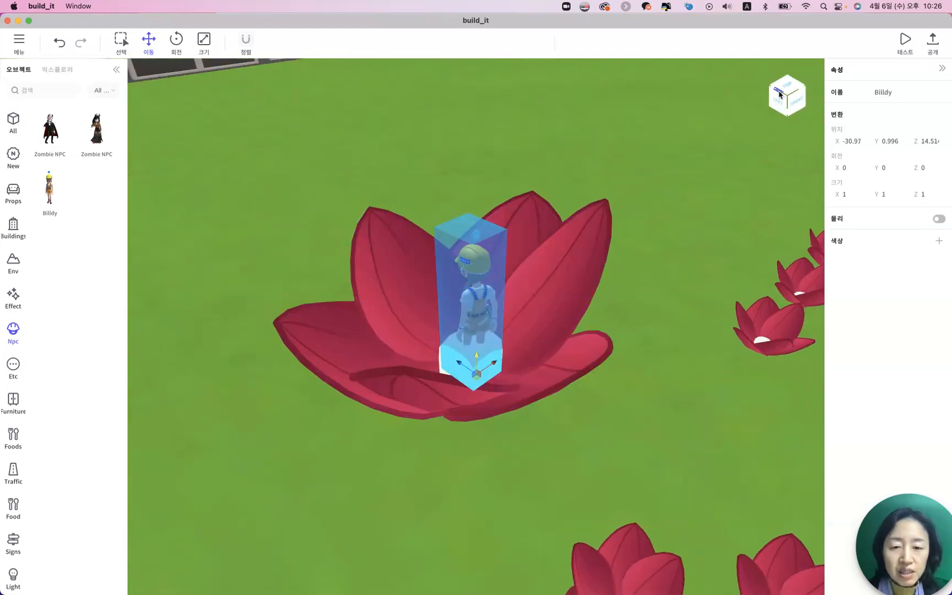
pyautogui.click(550, 281)
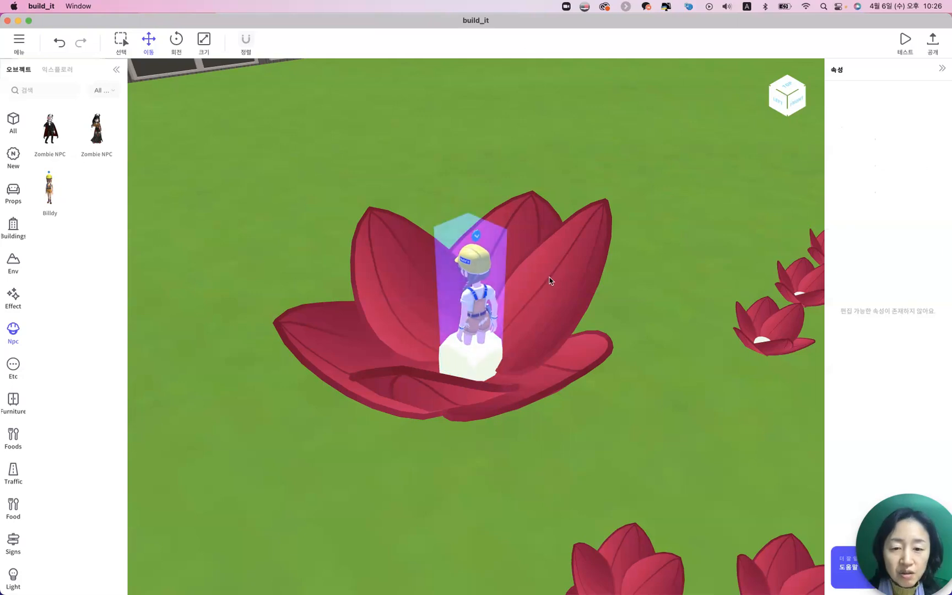
pyautogui.click(481, 342)
pyautogui.moveTo(477, 363); pyautogui.dragTo(478, 351)
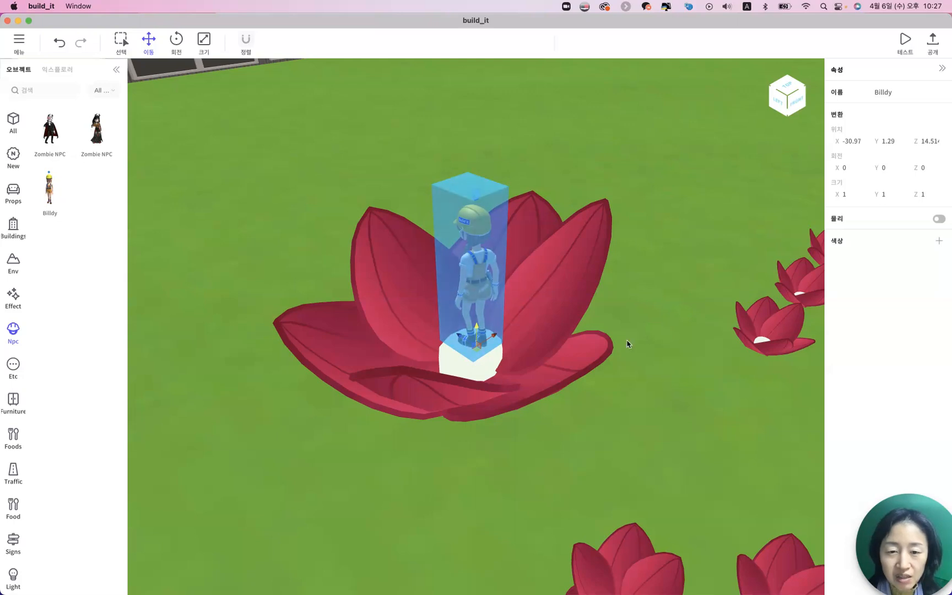
pyautogui.click(654, 340)
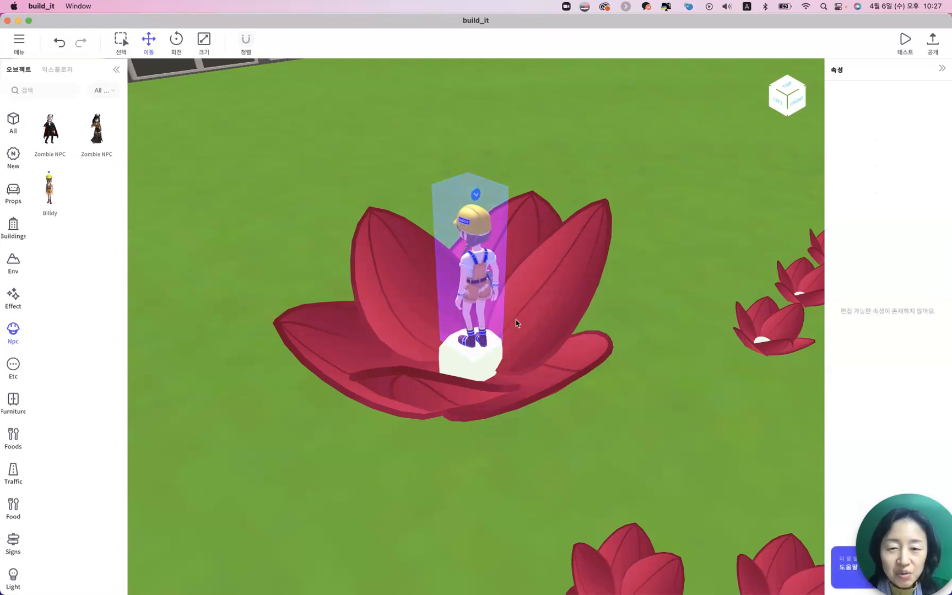
# Reselect Billdy and rotate it 25 degrees about the Y axis, viewing it from the back-right side, and deselect it
pyautogui.click(476, 314)
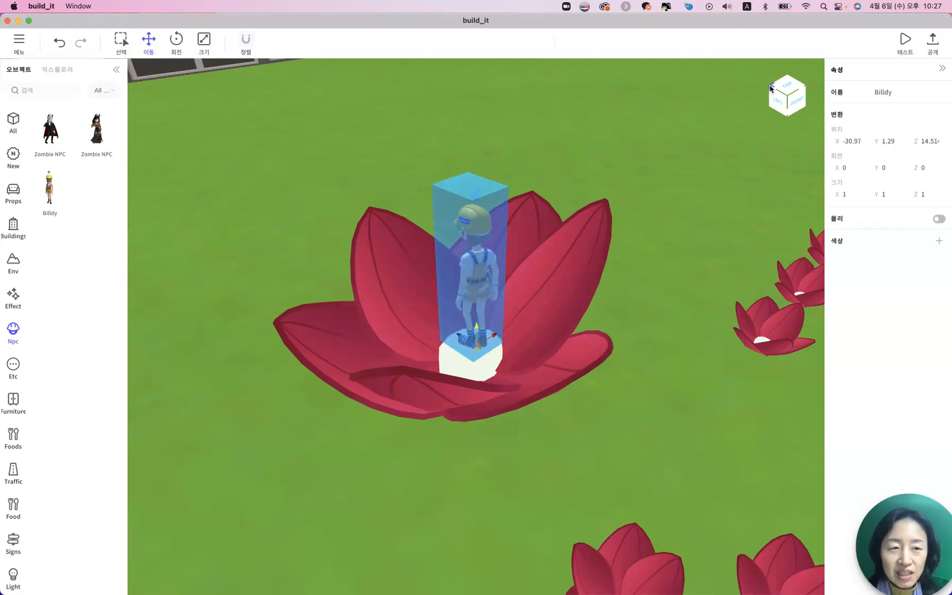
pyautogui.click(770, 87)
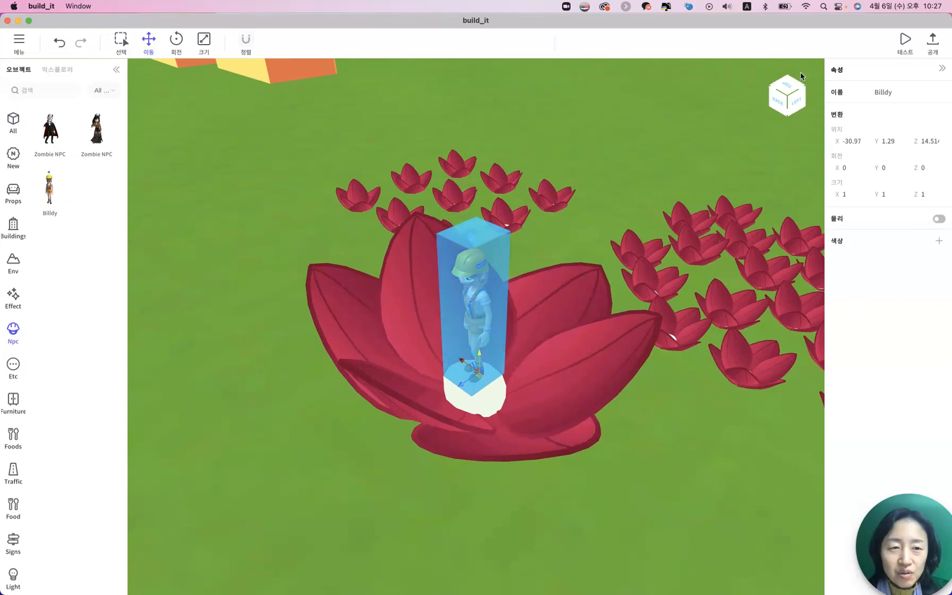
pyautogui.click(778, 100)
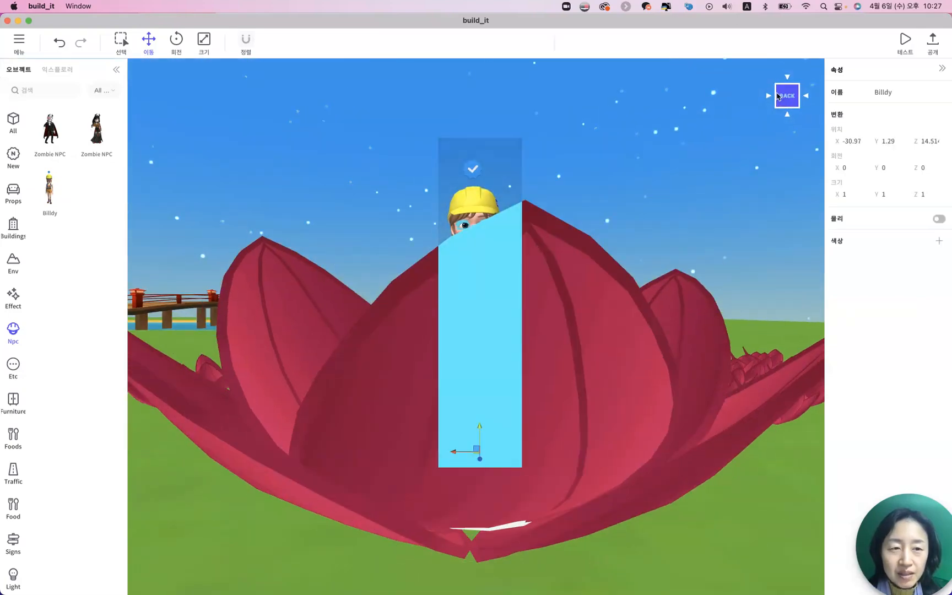
pyautogui.click(776, 94)
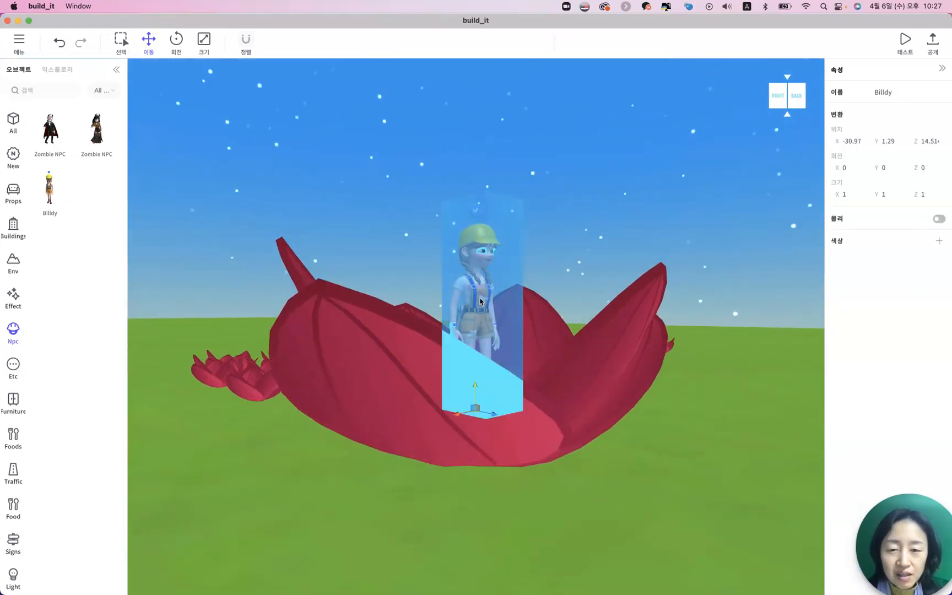
pyautogui.click(180, 49)
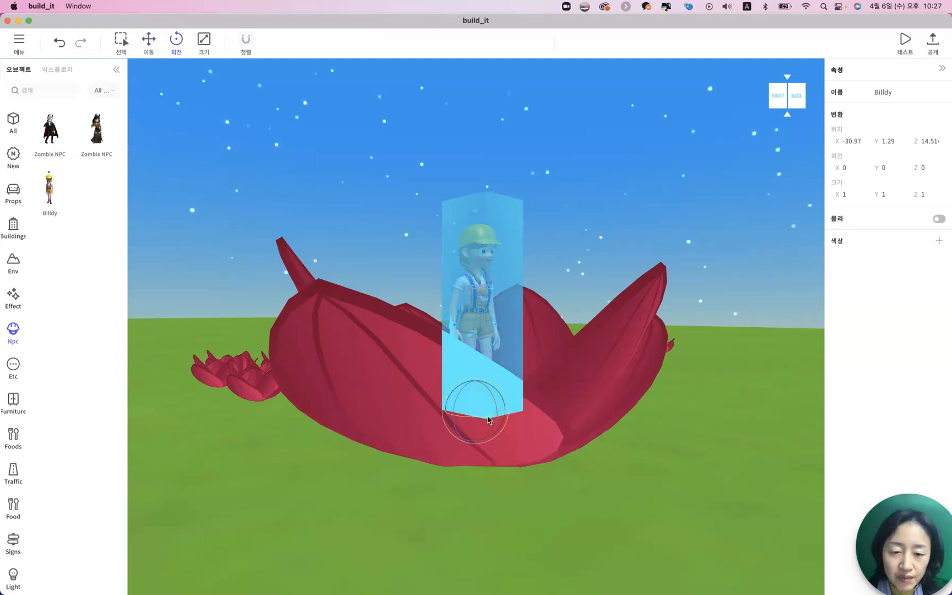
pyautogui.moveTo(488, 420); pyautogui.dragTo(481, 420)
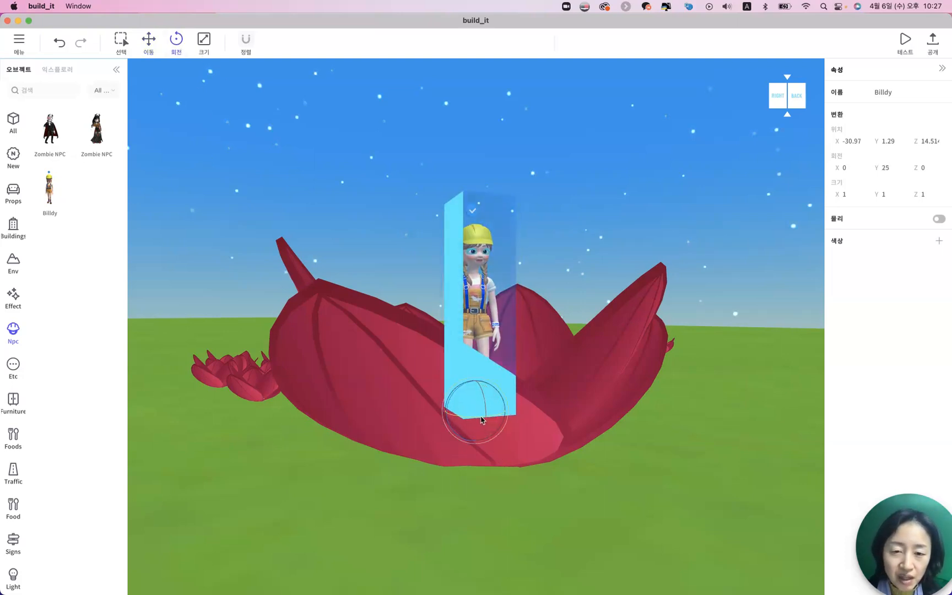
pyautogui.click(579, 478)
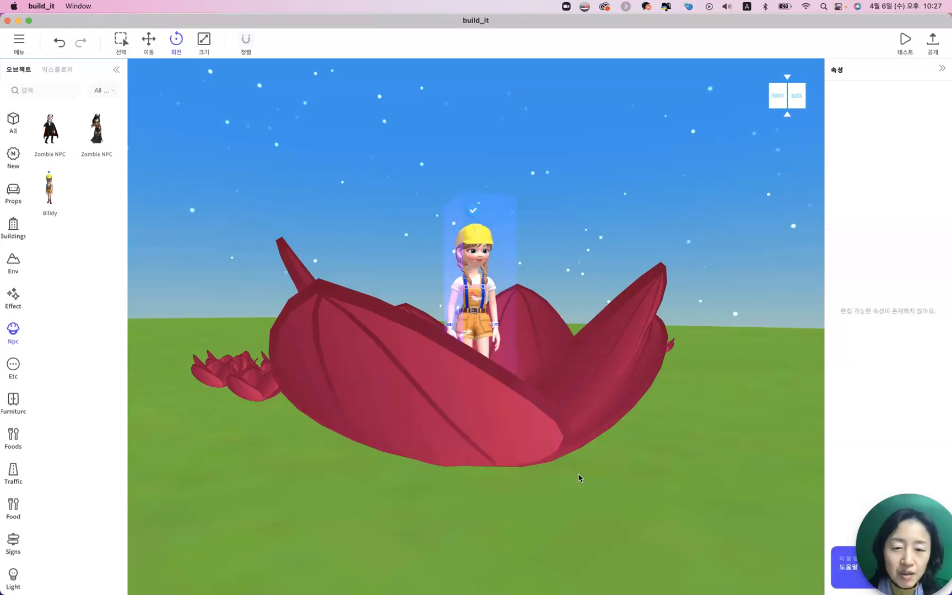
# Focus on the enlarged flower to examine it with Billdy inside, and reselect Billdy
pyautogui.click(493, 424)
pyautogui.click(794, 97)
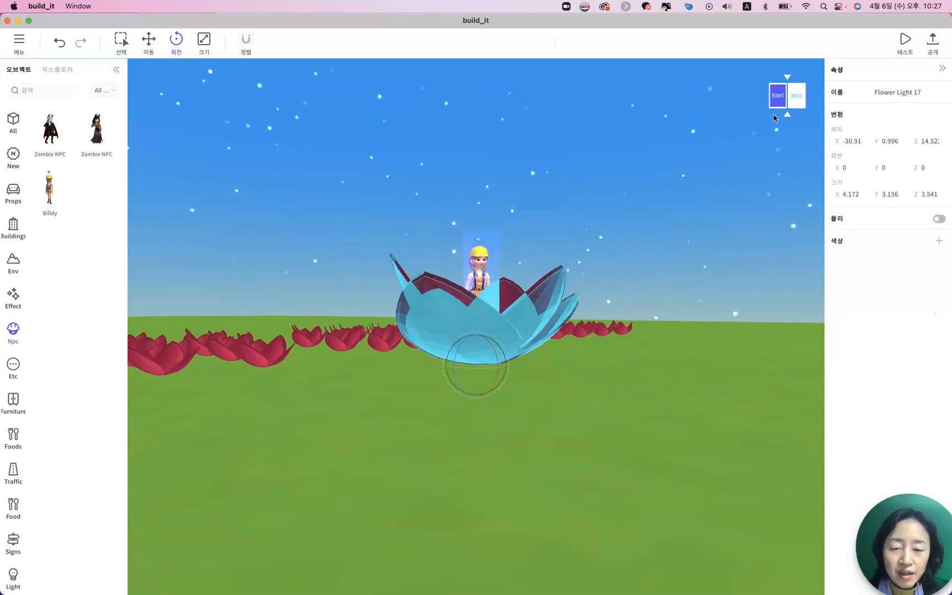
pyautogui.click(671, 306)
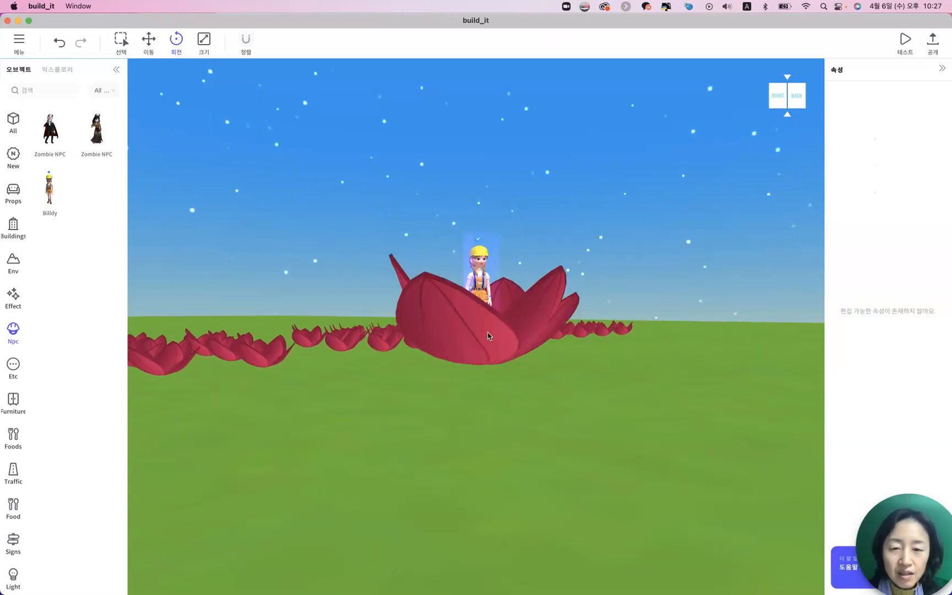
pyautogui.click(487, 282)
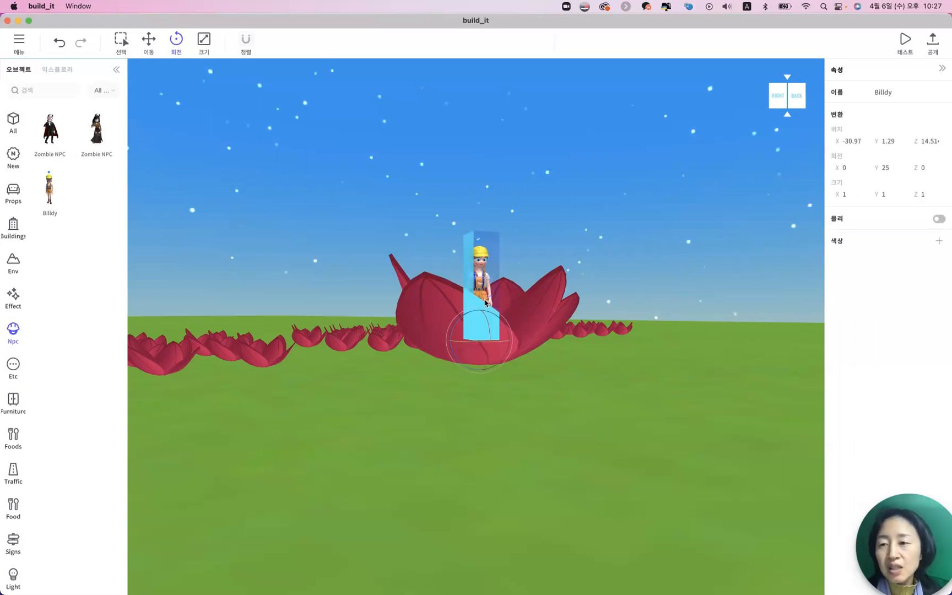
# Place two caped Zombie NPCs in front of the multicoloured building, the second at about X -24.85, Z 28.08, and end placement
pyautogui.click(55, 148)
pyautogui.click(774, 95)
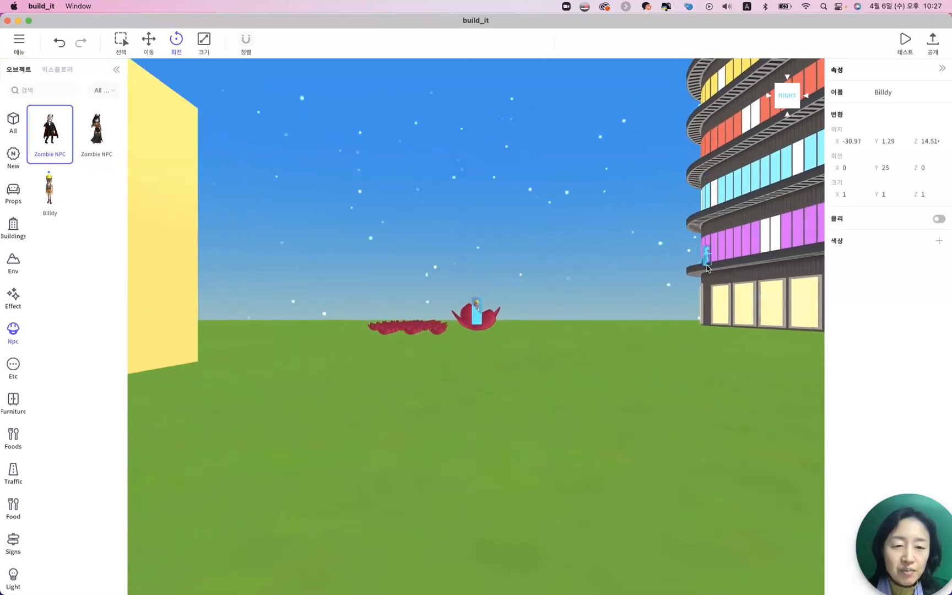
pyautogui.click(717, 333)
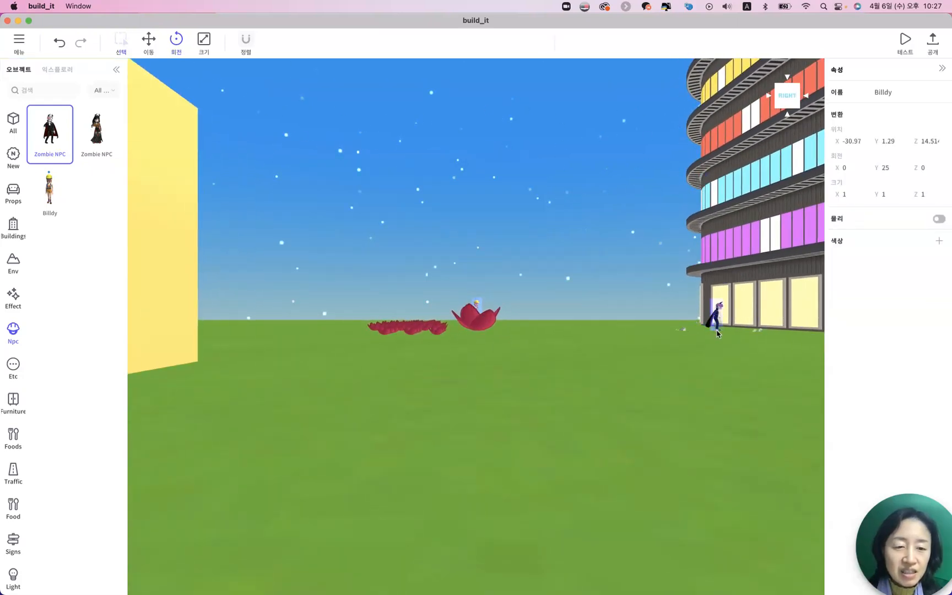
pyautogui.scroll(-3, 716, 333)
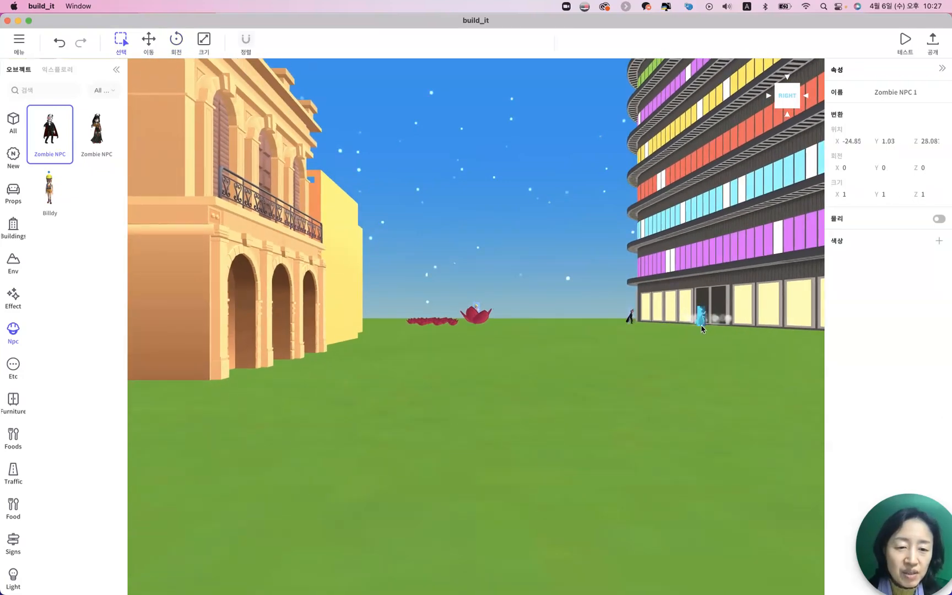
pyautogui.click(702, 329)
pyautogui.scroll(5, 711, 328)
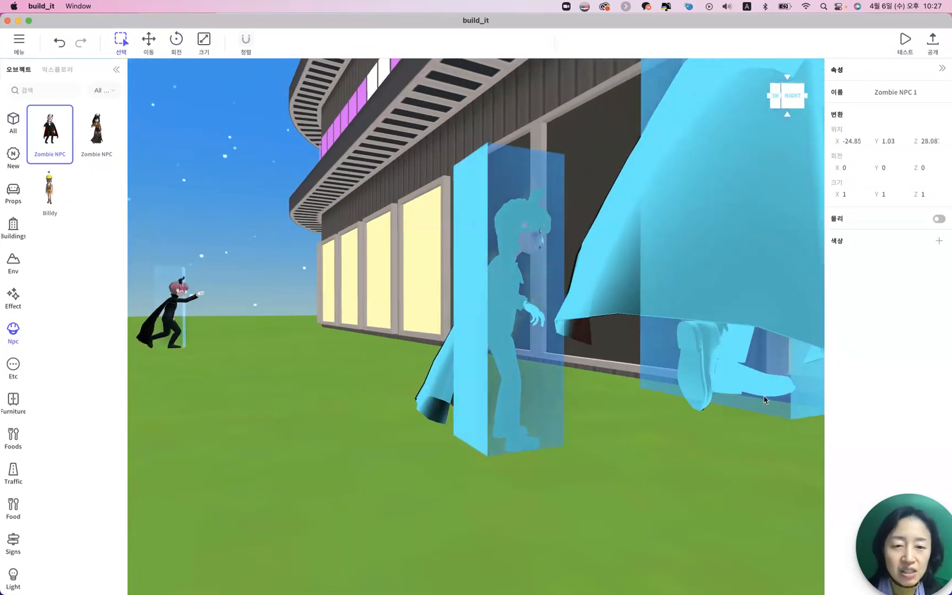
pyautogui.press('Escape')
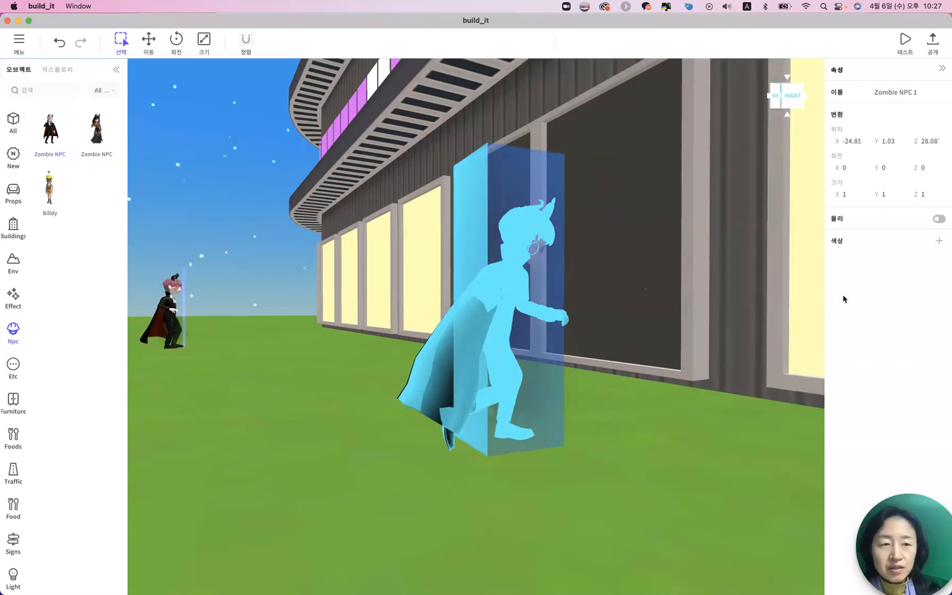
# Move the selected caped Zombie NPC to about X -26.04, Z 28.62, in front of the building's dark windows
pyautogui.click(774, 101)
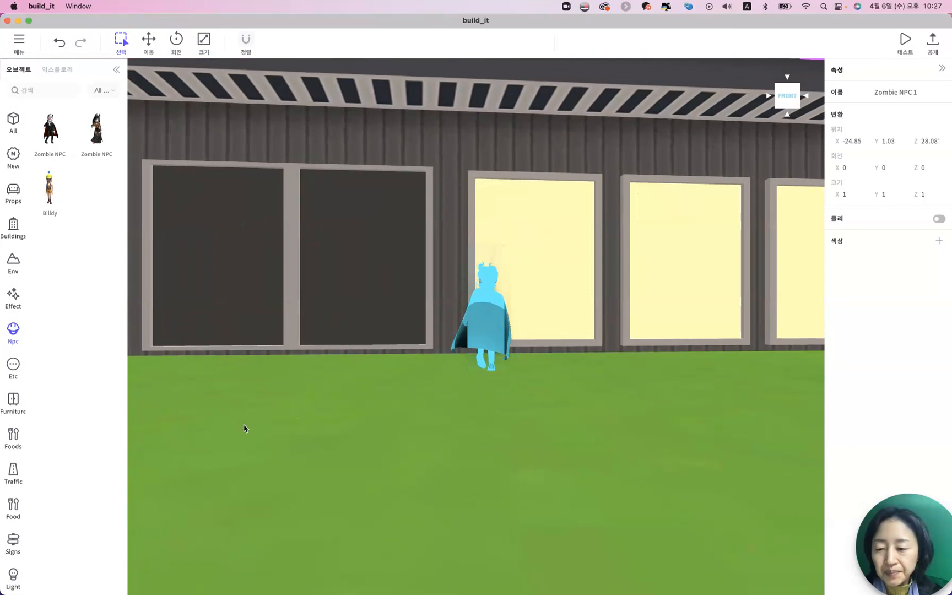
pyautogui.press('w')
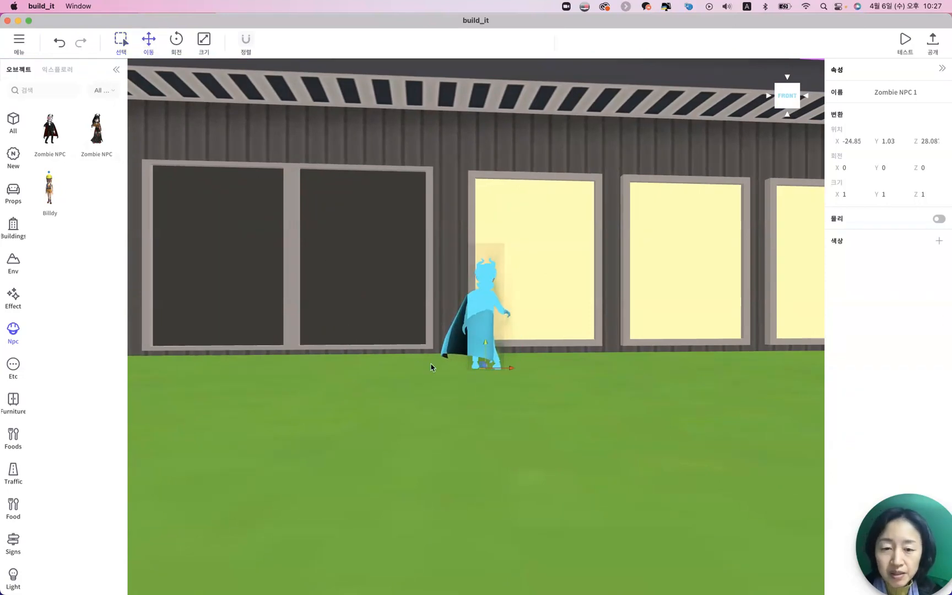
pyautogui.moveTo(503, 367); pyautogui.dragTo(371, 370)
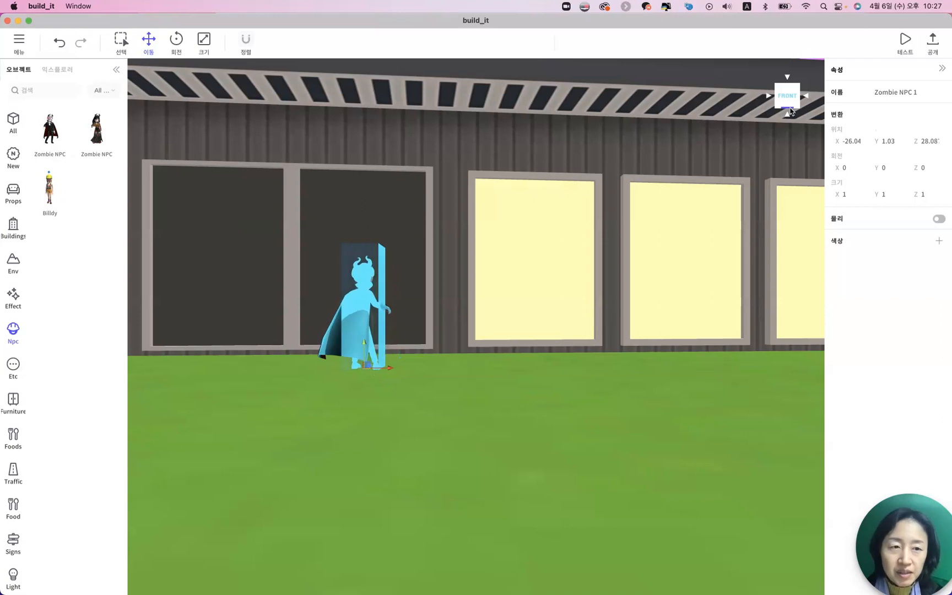
pyautogui.click(805, 96)
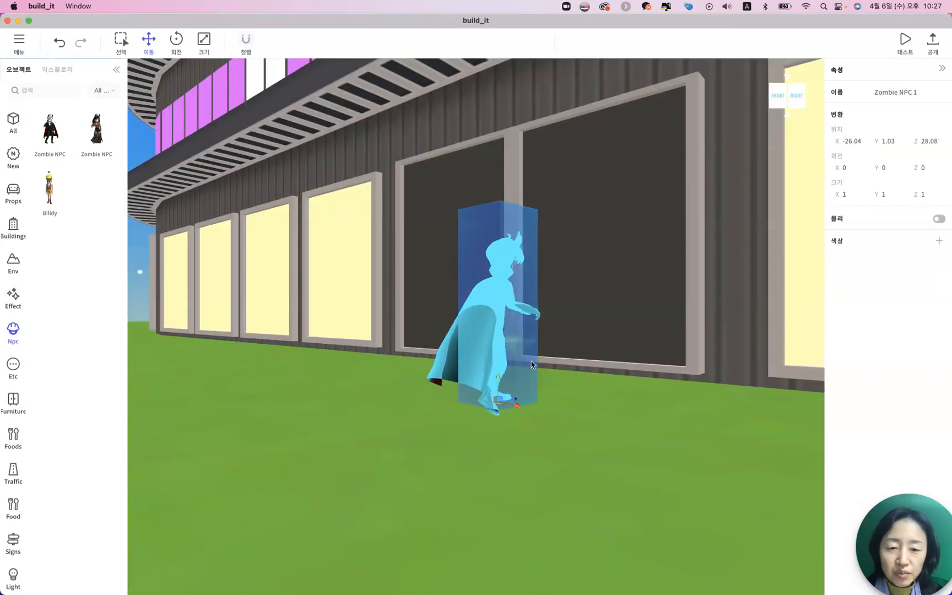
pyautogui.moveTo(519, 392); pyautogui.dragTo(570, 389)
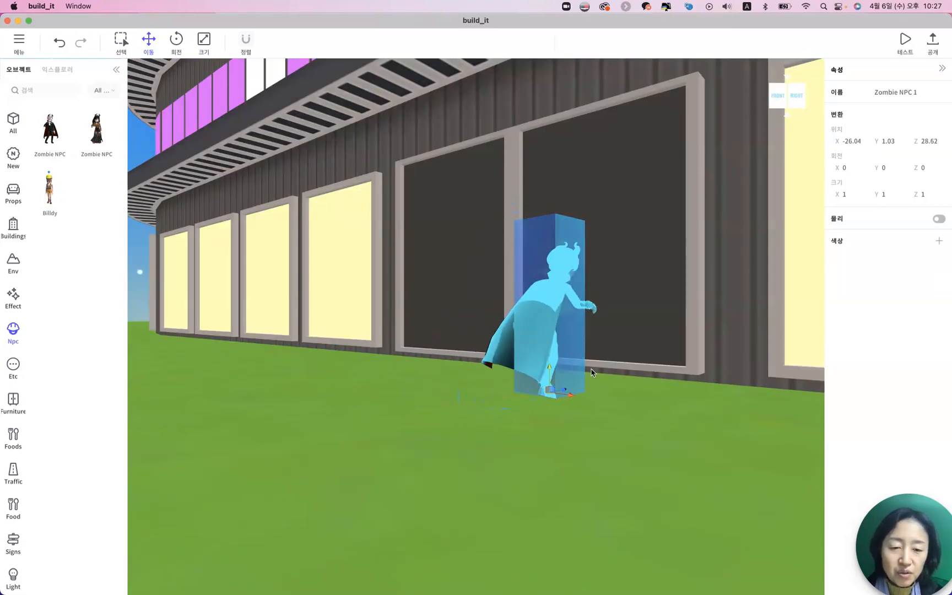
# Place a second Billdy NPC in front of the orange houses at about X -12.54, Z 5.87, focus on it and end placement
pyautogui.click(723, 266)
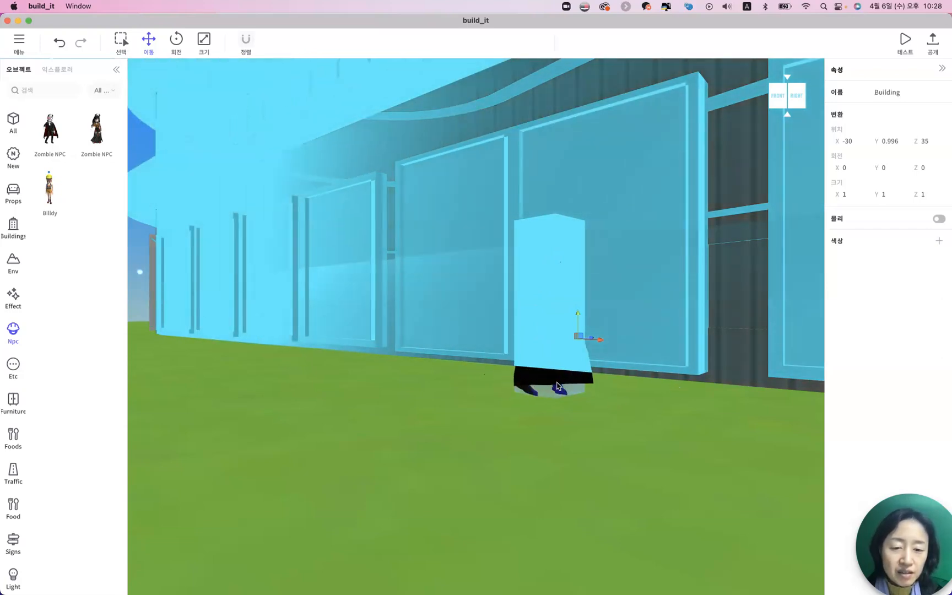
pyautogui.click(788, 95)
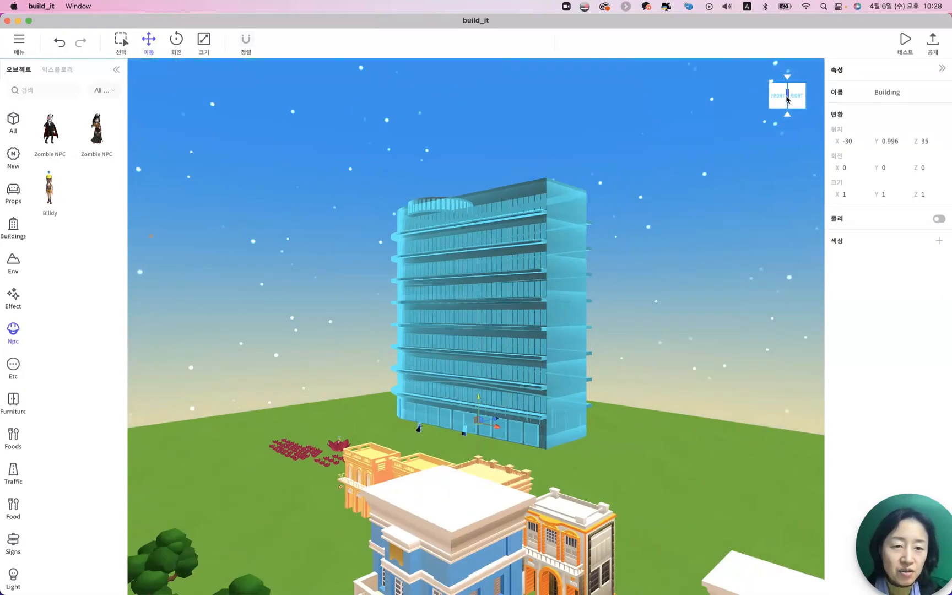
pyautogui.click(687, 369)
pyautogui.scroll(-5, 412, 509)
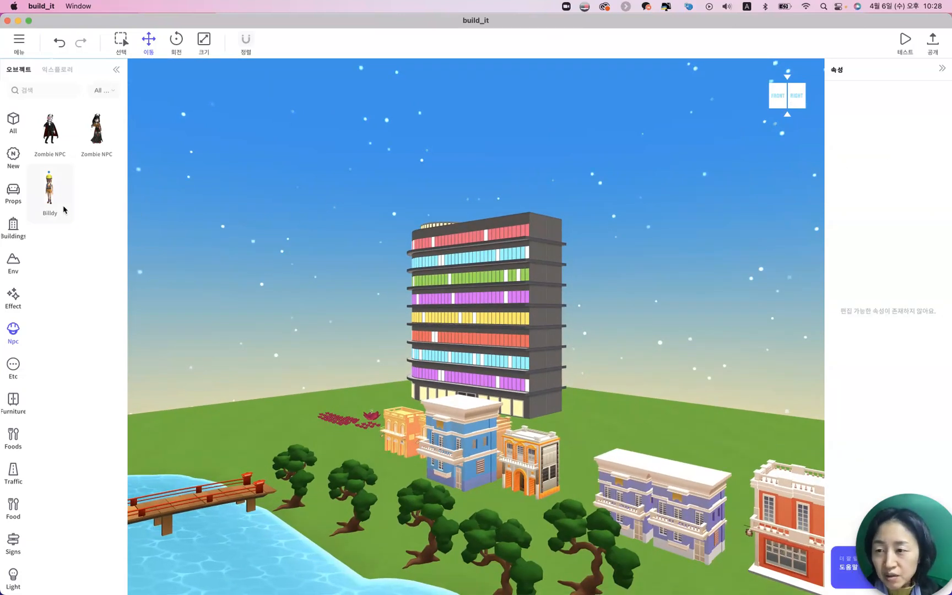
pyautogui.click(49, 204)
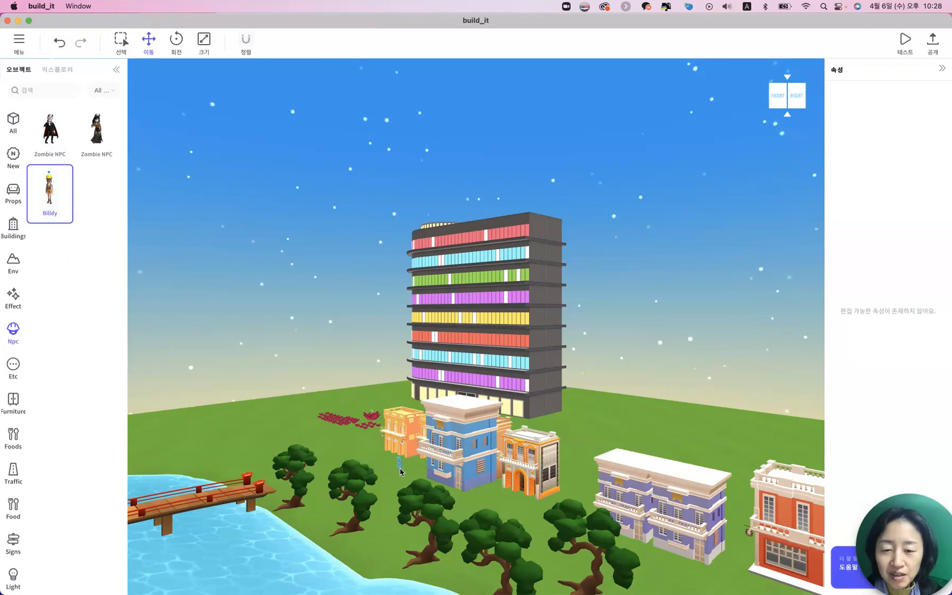
pyautogui.click(399, 464)
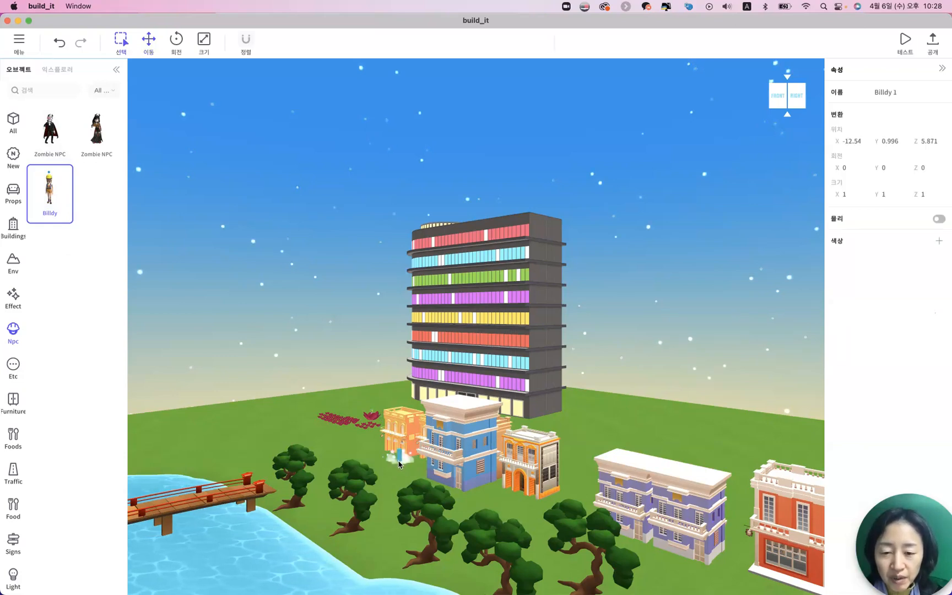
pyautogui.press('f')
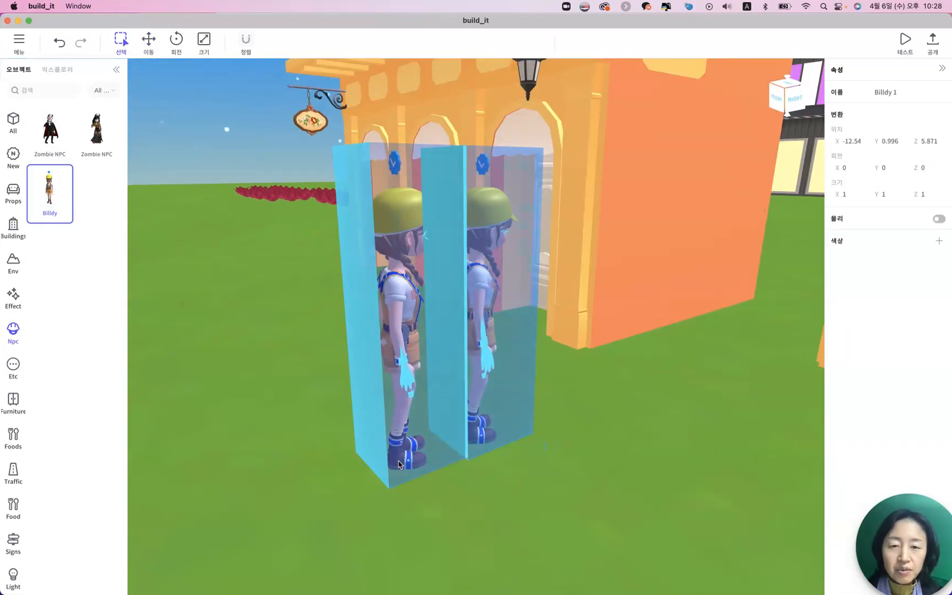
pyautogui.press('Escape')
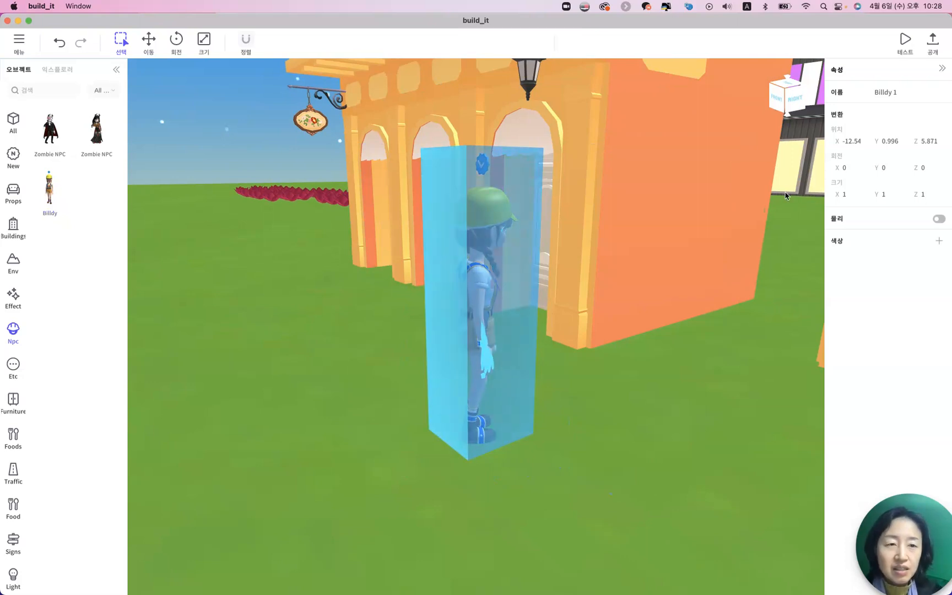
# Move the new Billdy to about X -13.57, Z 6.58, in front of the orange house's doorway nearest the gap
pyautogui.click(778, 104)
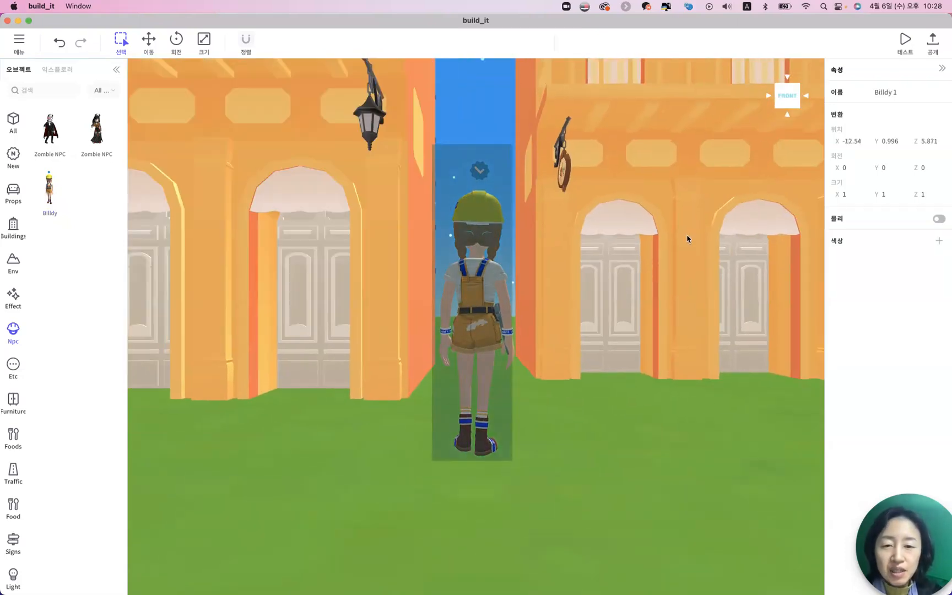
pyautogui.scroll(-3, 687, 239)
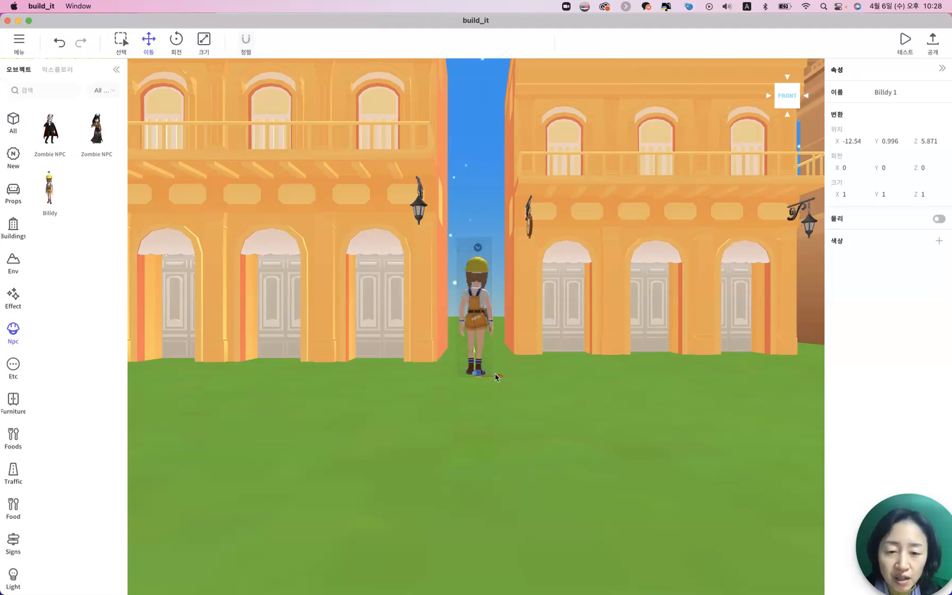
pyautogui.moveTo(493, 378); pyautogui.dragTo(389, 382)
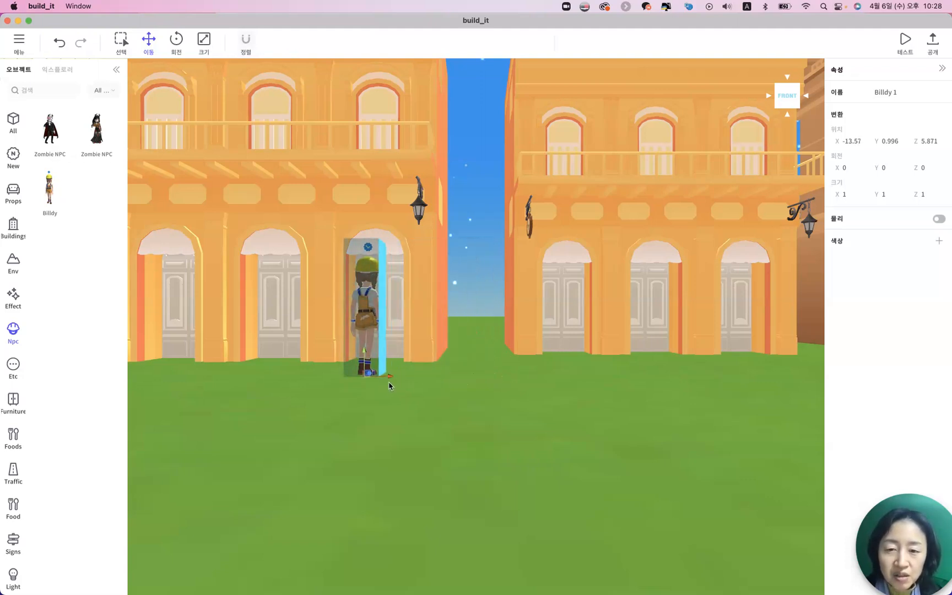
pyautogui.click(800, 99)
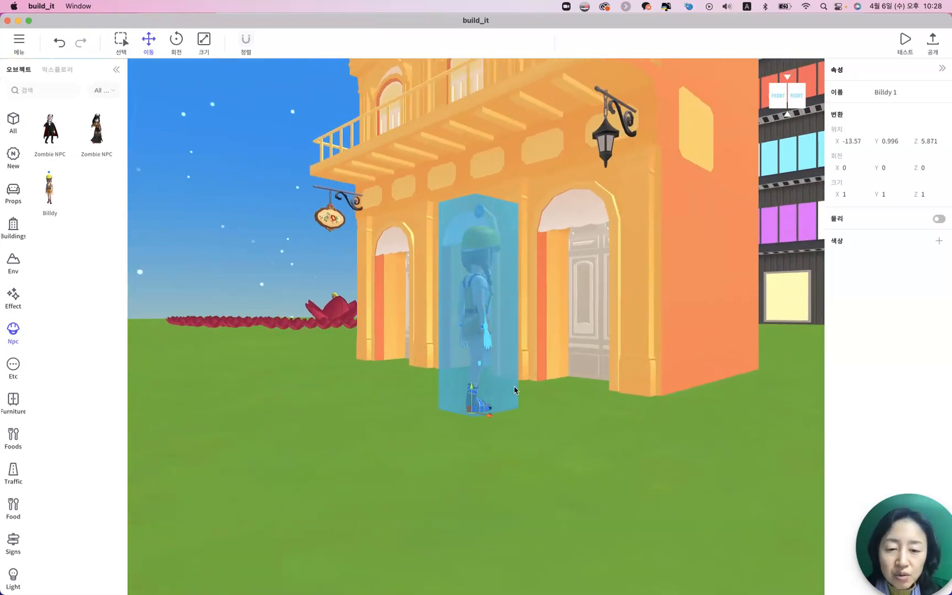
pyautogui.moveTo(489, 408); pyautogui.dragTo(600, 378)
# Rotate the new Billdy 189 degrees about the Y axis so it faces away from the house, and deselect it
pyautogui.press('e')
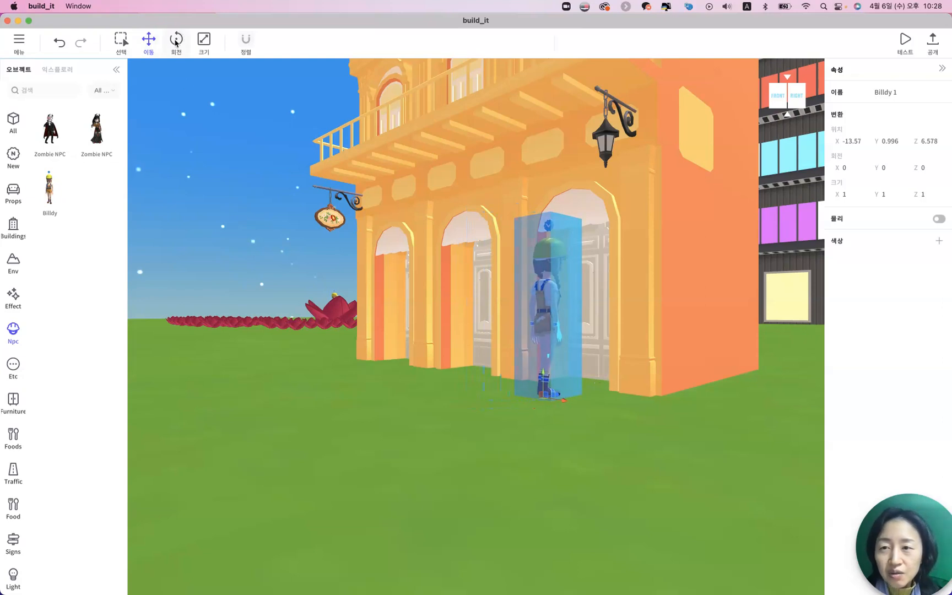
pyautogui.moveTo(529, 415); pyautogui.dragTo(512, 400)
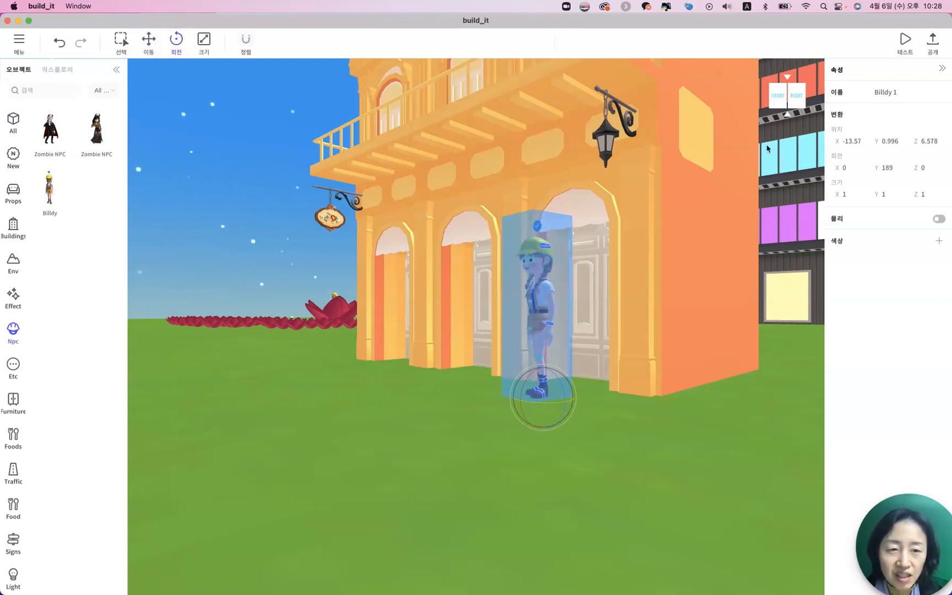
pyautogui.click(767, 107)
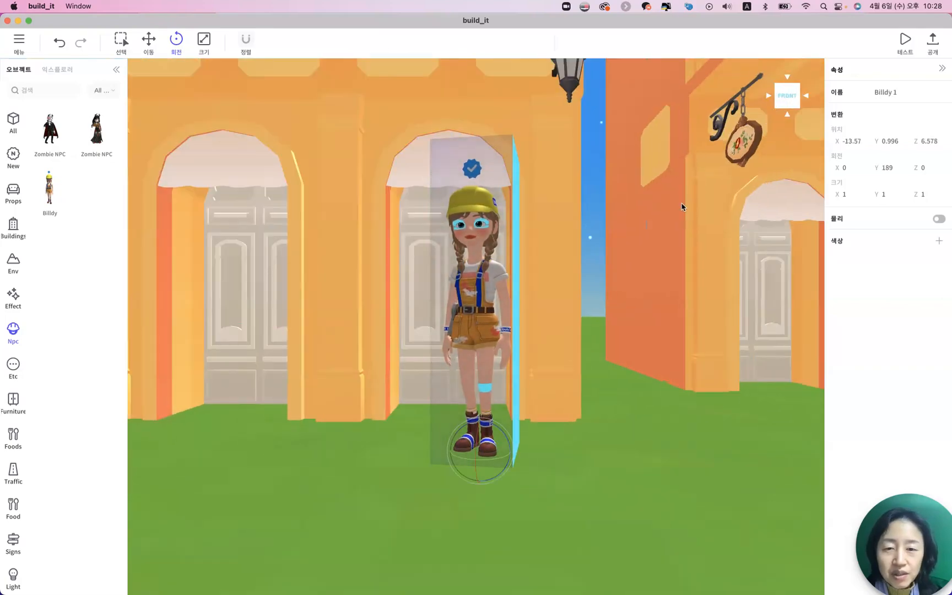
pyautogui.scroll(-5, 682, 207)
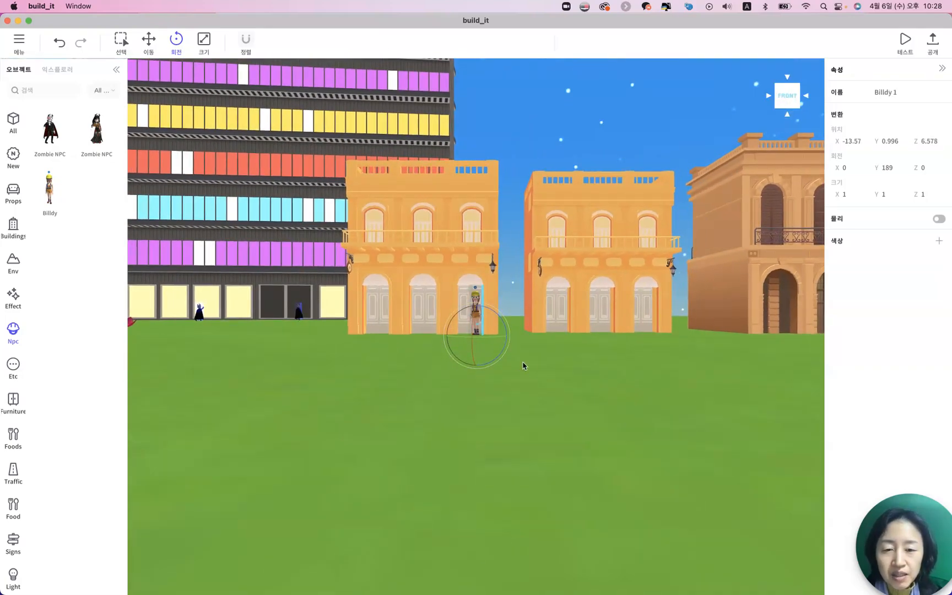
pyautogui.click(526, 365)
pyautogui.click(439, 255)
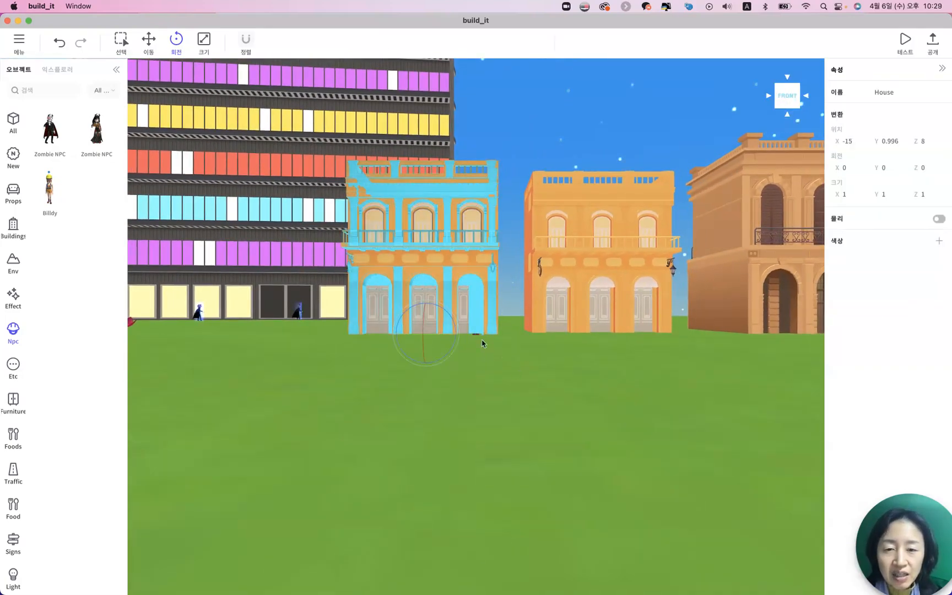
pyautogui.click(480, 376)
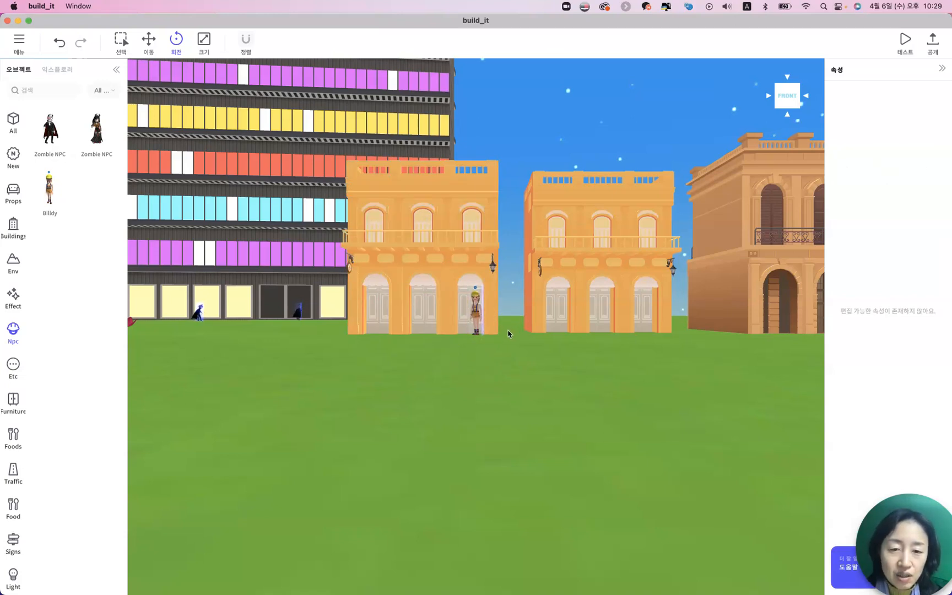
# Duplicate the Billdy at the orange house and duplicate its copy, stacking three Billdys vertically, and deselect them
pyautogui.click(477, 317)
pyautogui.click(146, 44)
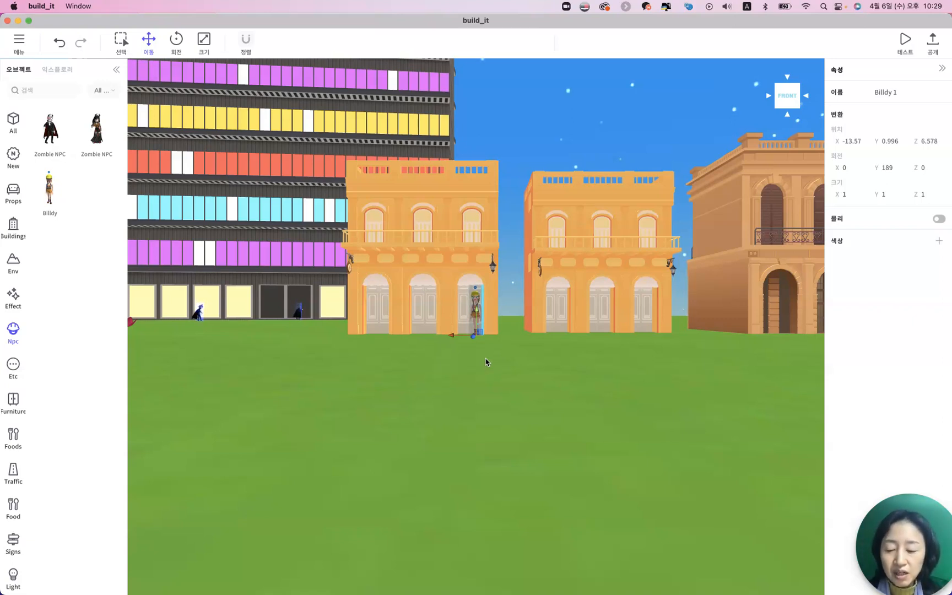
pyautogui.scroll(5, 479, 307)
pyautogui.rightClick(479, 307)
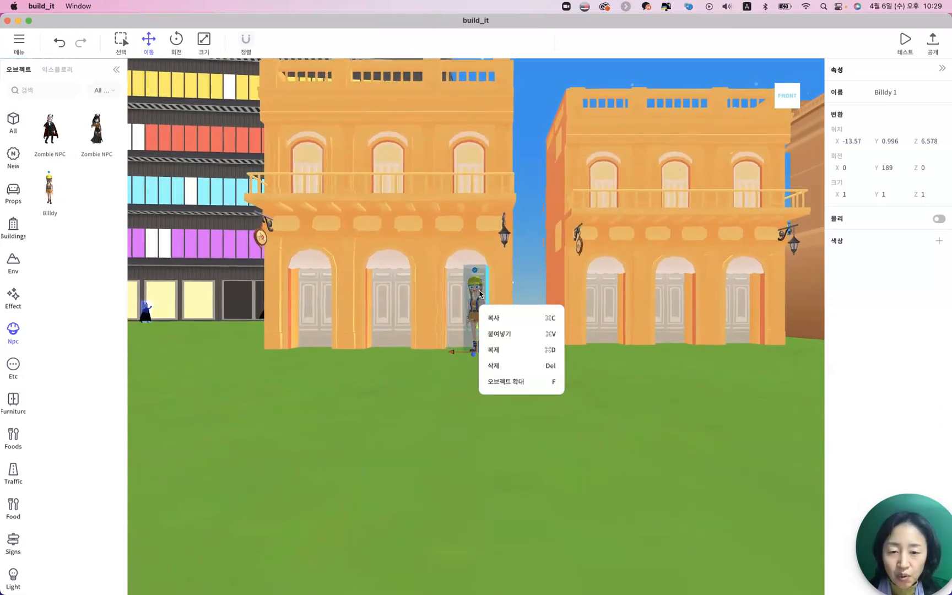
pyautogui.click(527, 350)
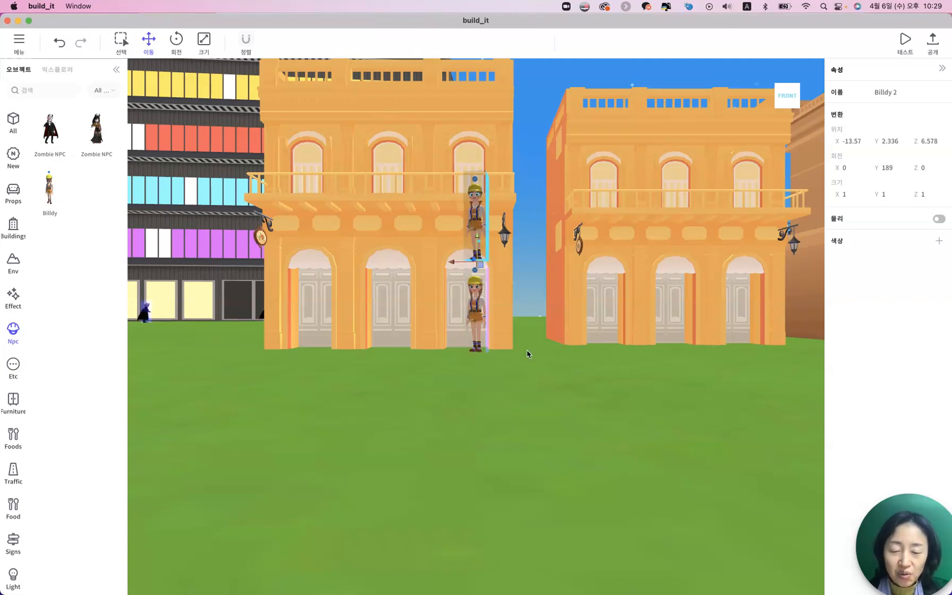
pyautogui.rightClick(483, 242)
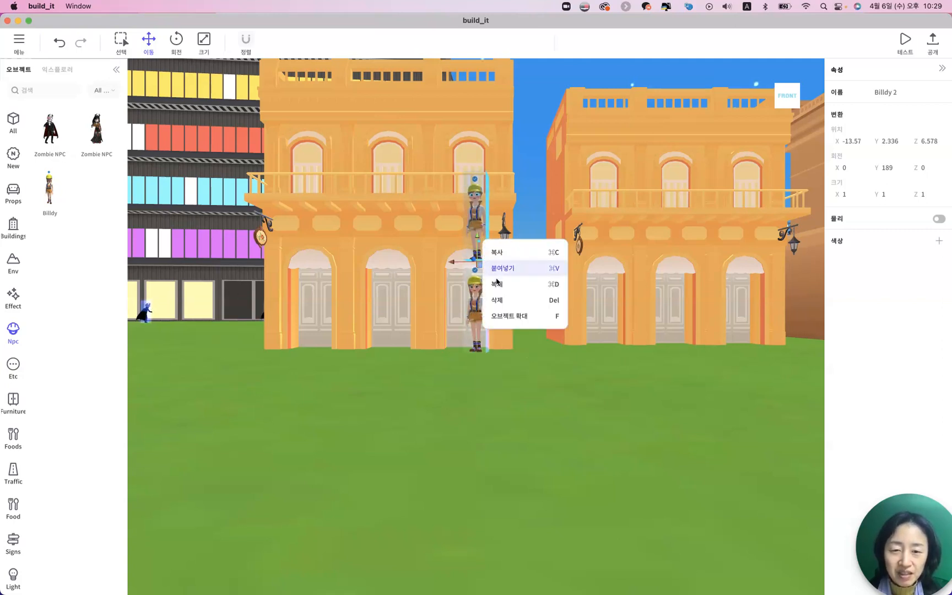
pyautogui.click(498, 285)
pyautogui.scroll(-10, 498, 286)
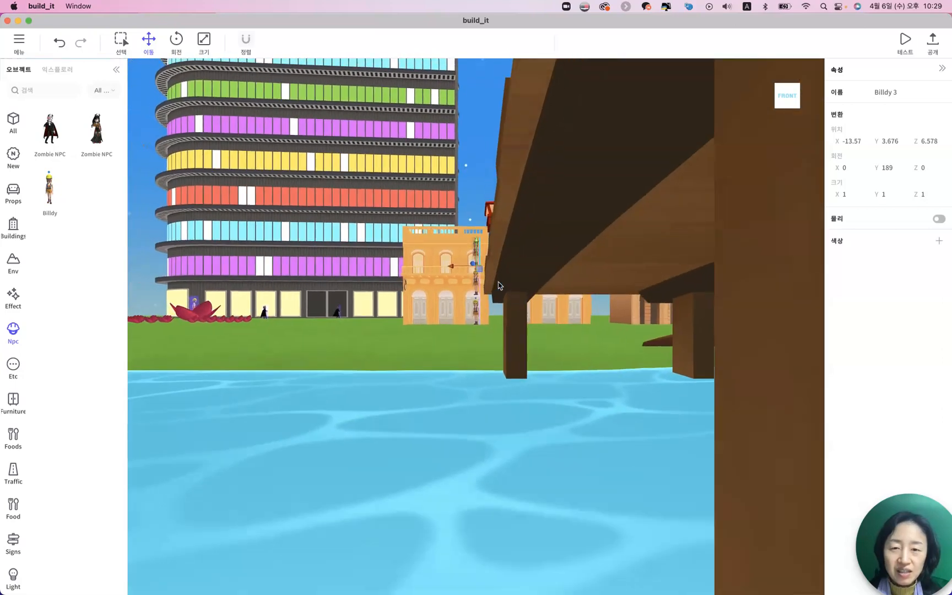
pyautogui.scroll(10, 498, 292)
pyautogui.scroll(2, 497, 291)
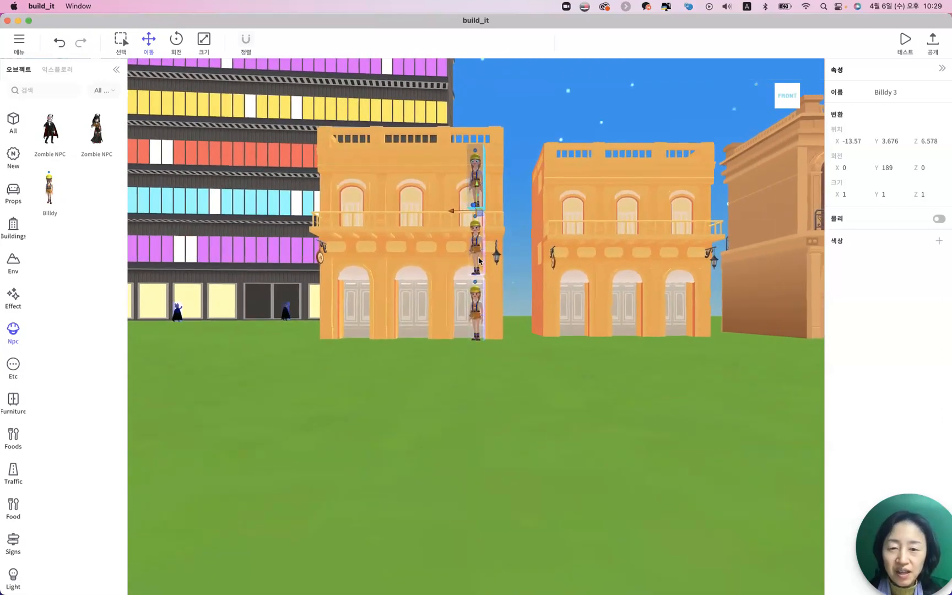
pyautogui.click(424, 242)
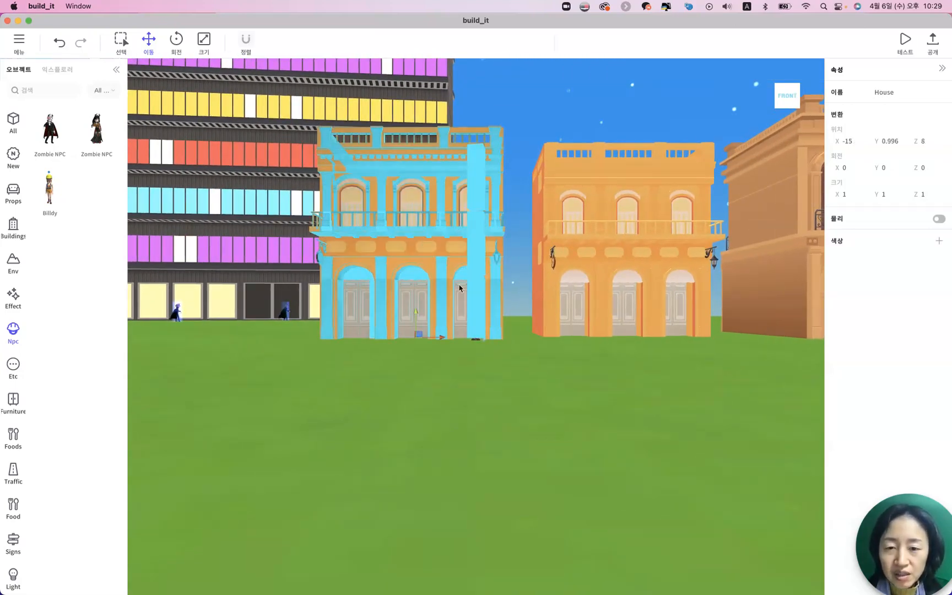
pyautogui.click(478, 368)
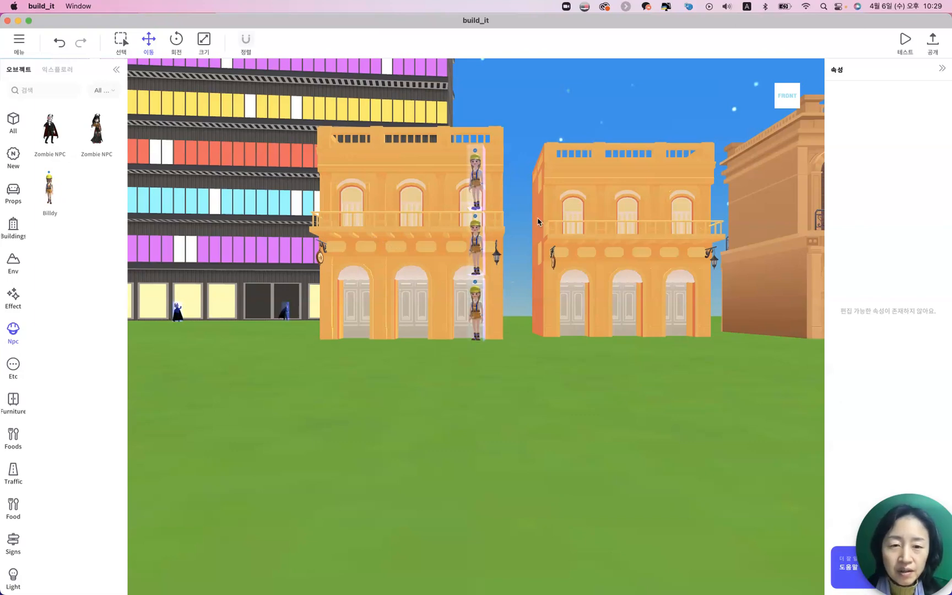
# Place a 3D text letter H on the grass in front of the orange house at about X -14.18, Z -3.15
pyautogui.scroll(-5, 538, 222)
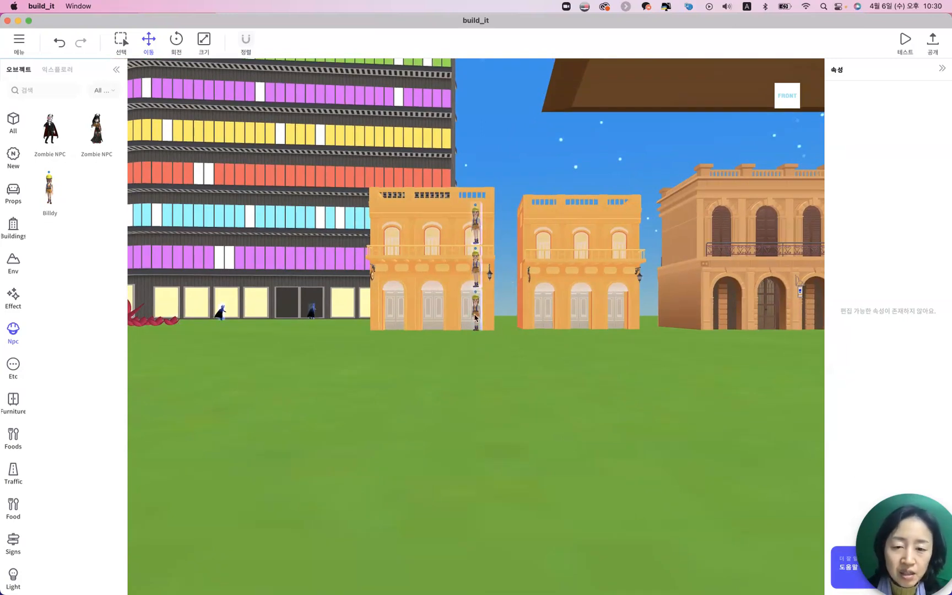
pyautogui.click(473, 275)
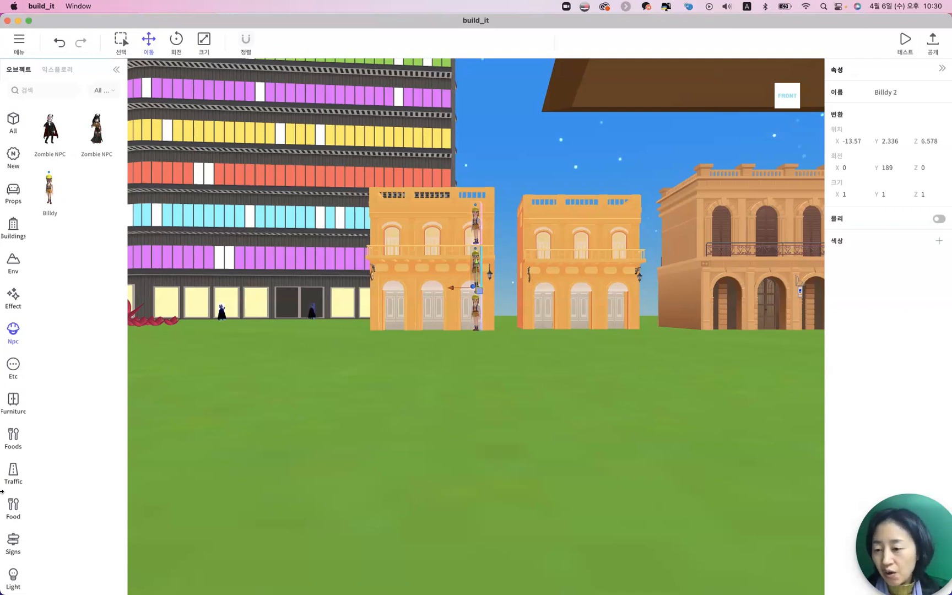
pyautogui.scroll(-3, 4, 491)
pyautogui.scroll(-3, 2, 493)
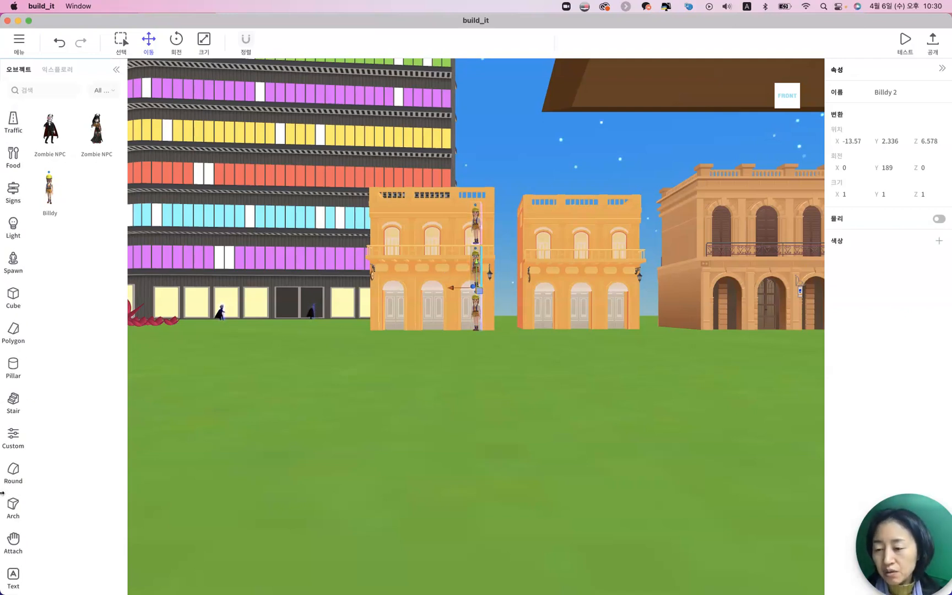
pyautogui.click(14, 575)
pyautogui.moveTo(97, 309); pyautogui.dragTo(503, 360)
pyautogui.click(423, 369)
# Place a 3D letter U beside the H at about X -13.14, Z -3.57
pyautogui.scroll(-5, 93, 543)
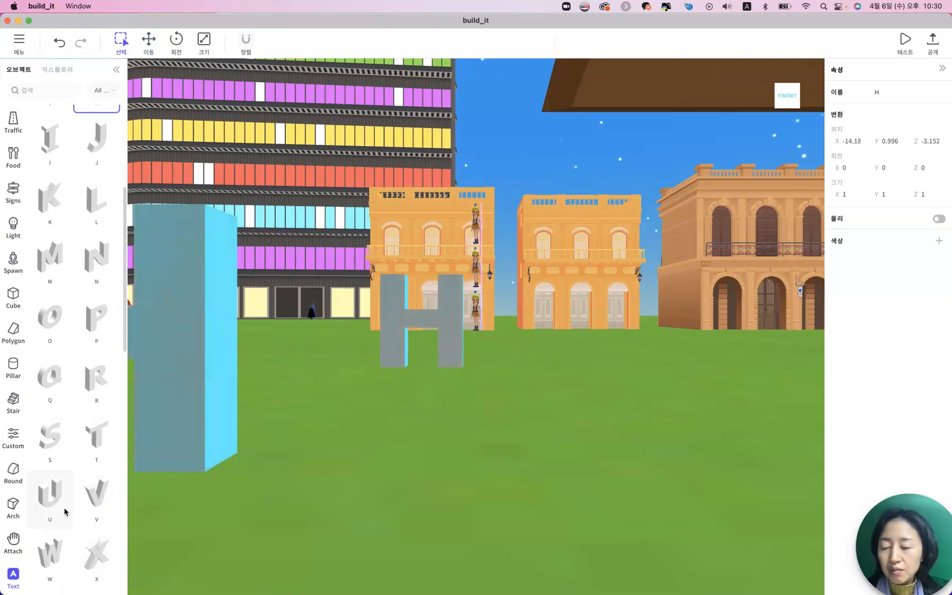
pyautogui.click(52, 508)
pyautogui.click(522, 374)
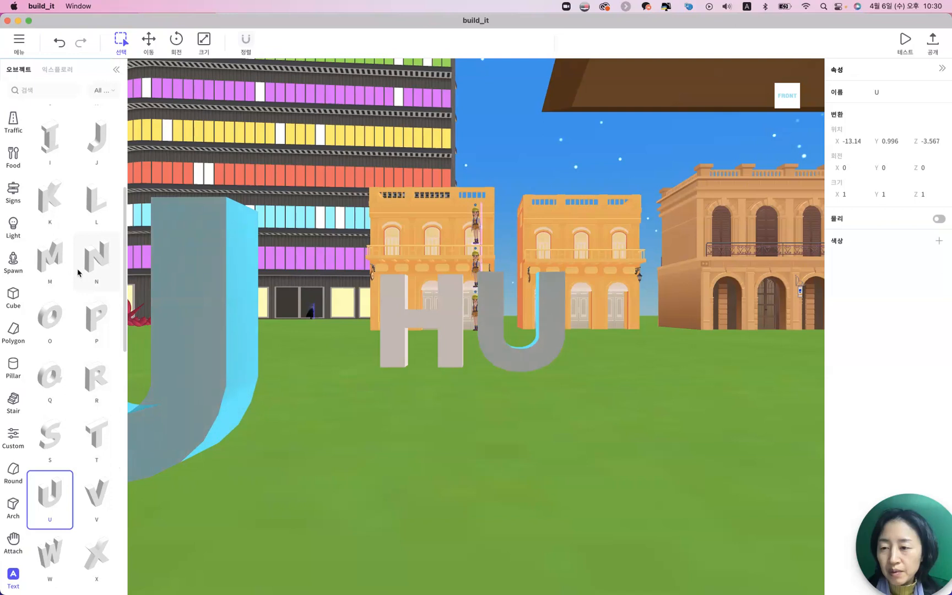
# Place 3D letters M and A in line after the U at about X -12.01, Z -3.40 and X -10.80, Z -3.33
pyautogui.click(58, 271)
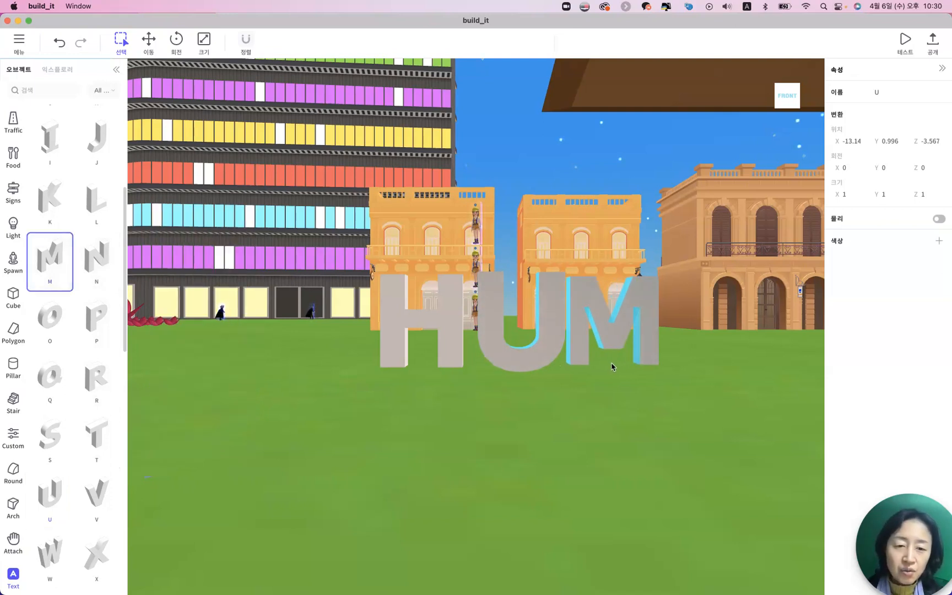
pyautogui.click(626, 372)
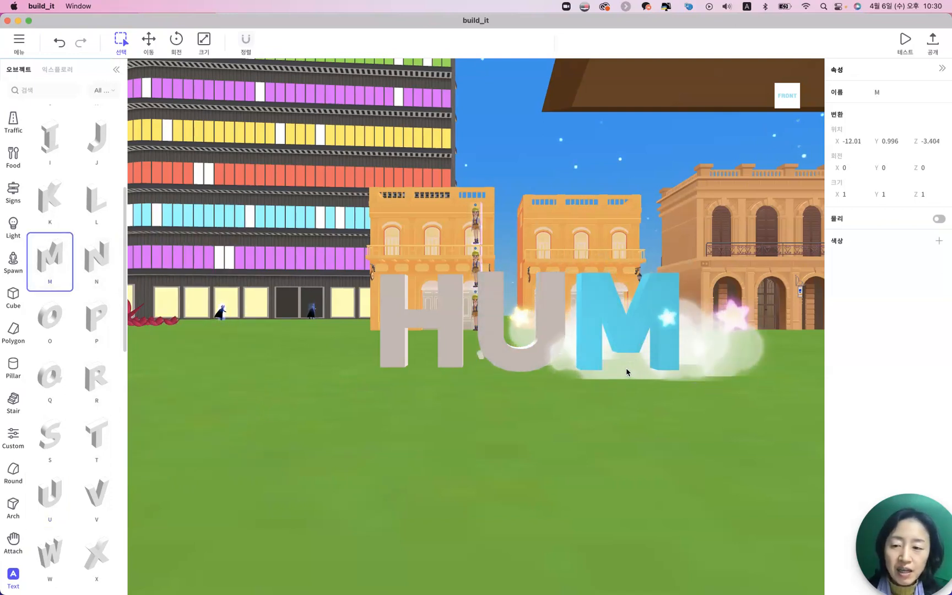
pyautogui.scroll(5, 47, 190)
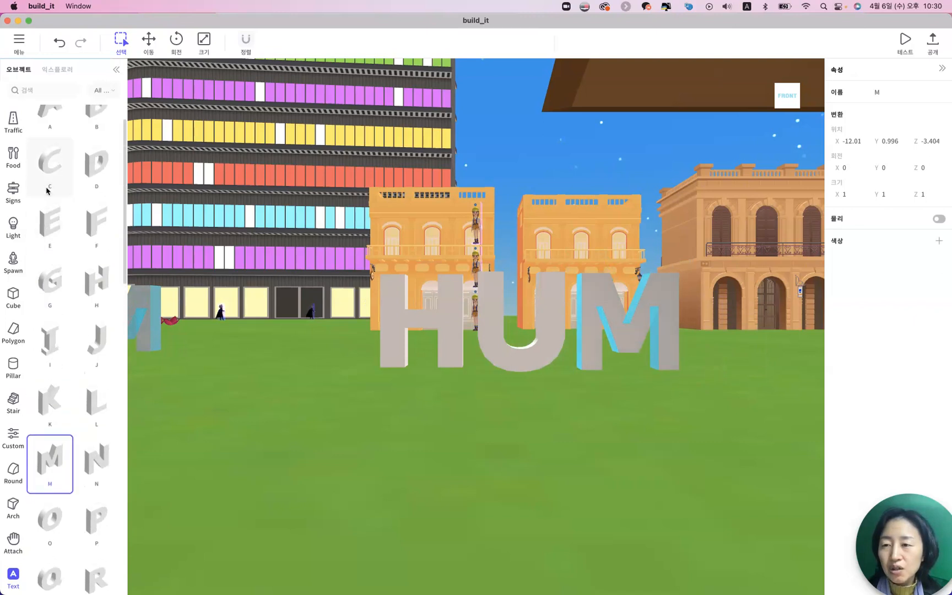
pyautogui.click(44, 145)
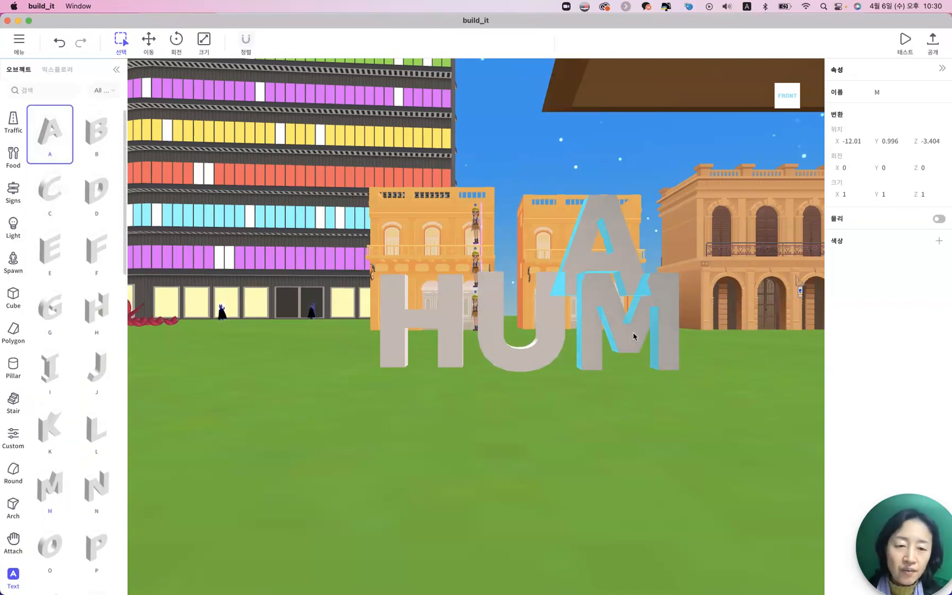
pyautogui.click(737, 370)
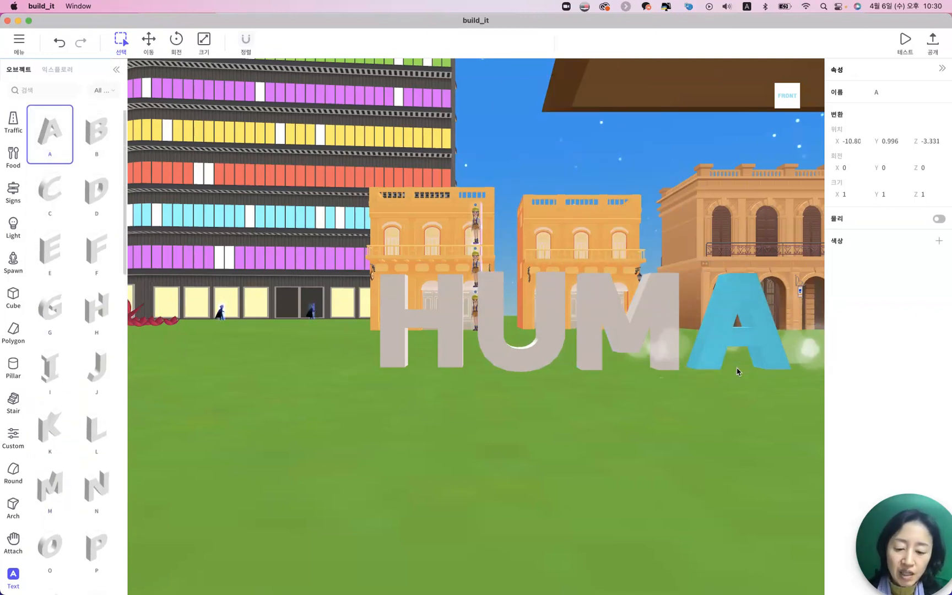
# Place a 3D letter N after the A at about X -9.79, Z -3.57 to complete the word HUMAN
pyautogui.press('d')
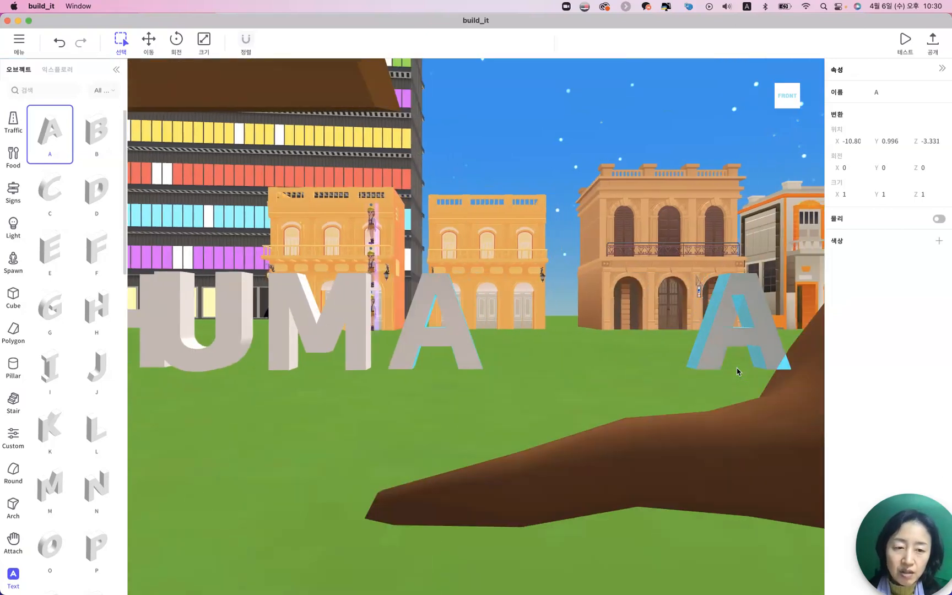
pyautogui.press('a')
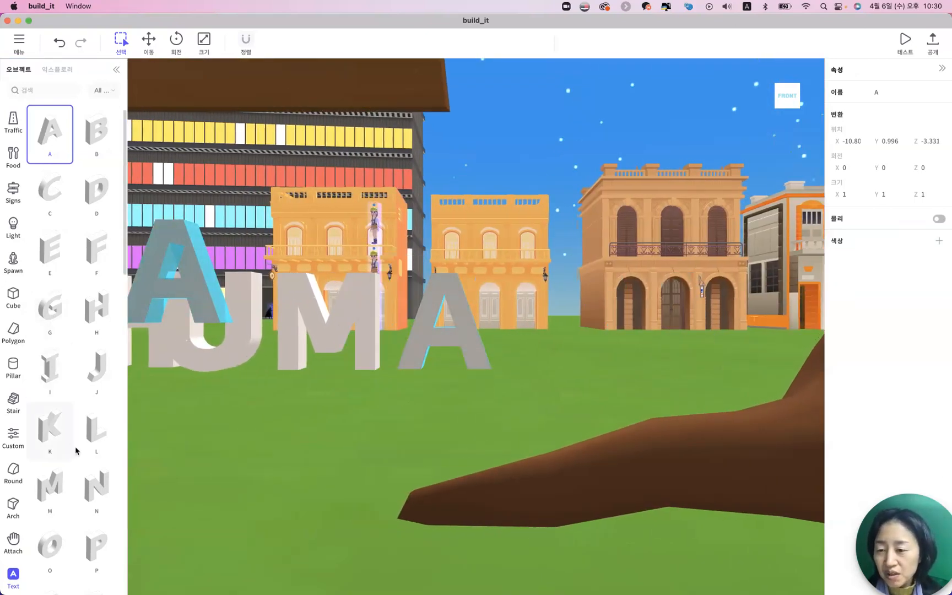
pyautogui.click(97, 485)
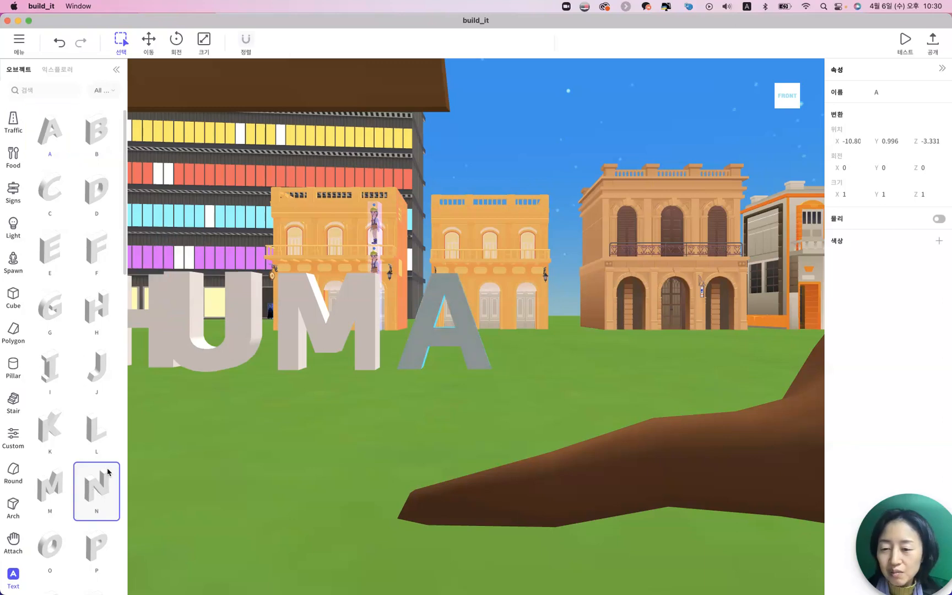
pyautogui.click(543, 374)
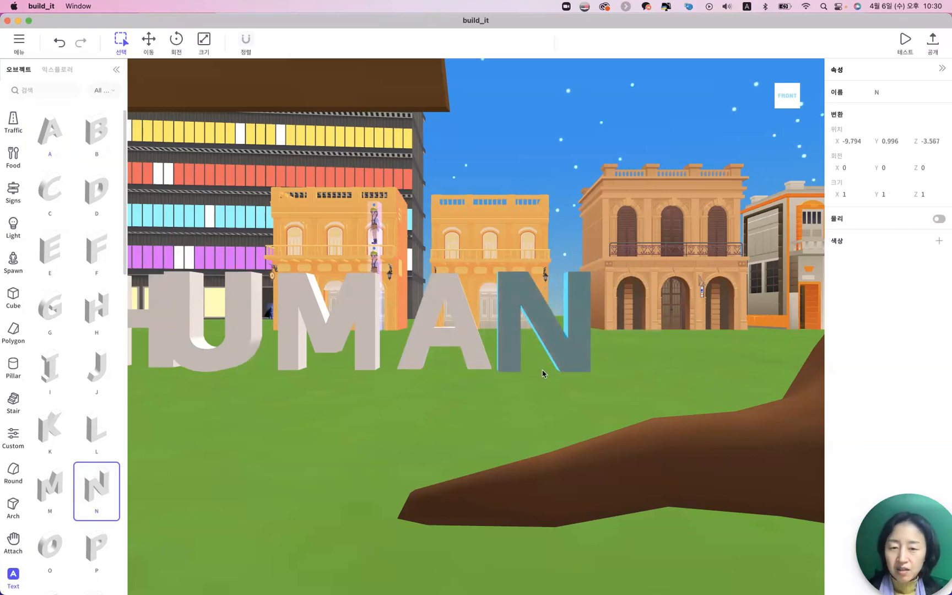
# Add a Billdy NPC on the grass just after the letter N at about X -9.05, Z -3.71, and deselect it
pyautogui.scroll(-10, 633, 300)
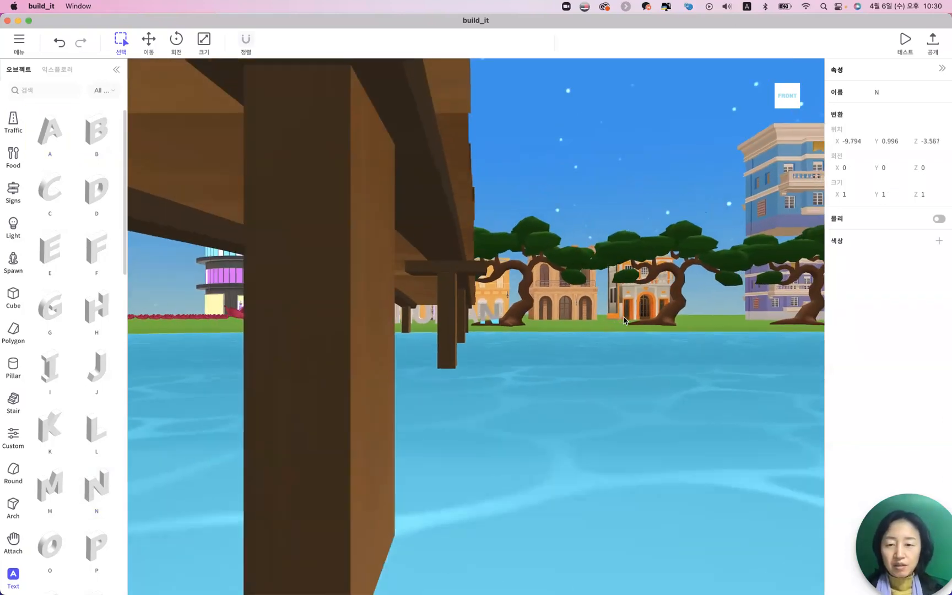
pyautogui.scroll(10, 624, 320)
pyautogui.scroll(-3, 624, 321)
pyautogui.scroll(-8, 625, 321)
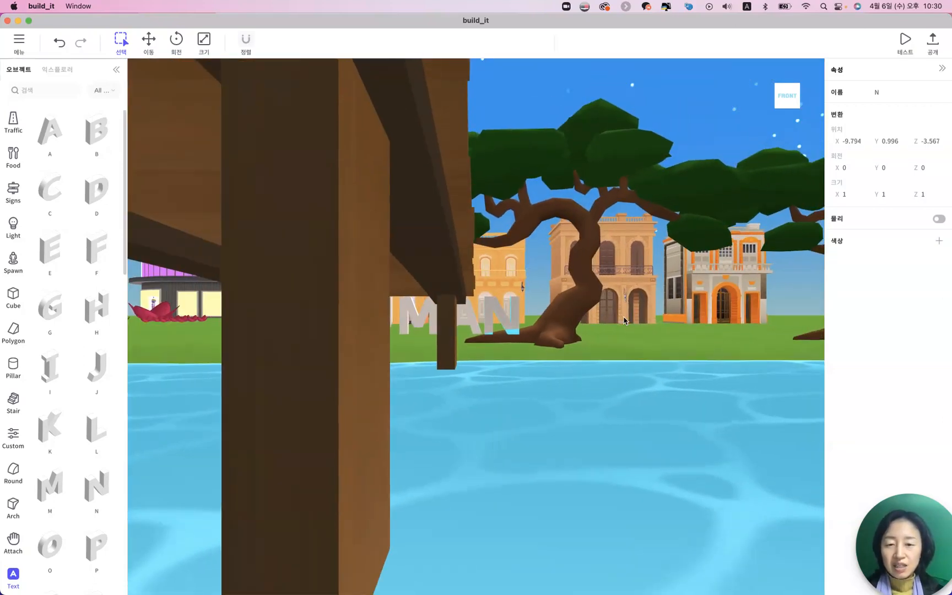
pyautogui.scroll(9, 622, 319)
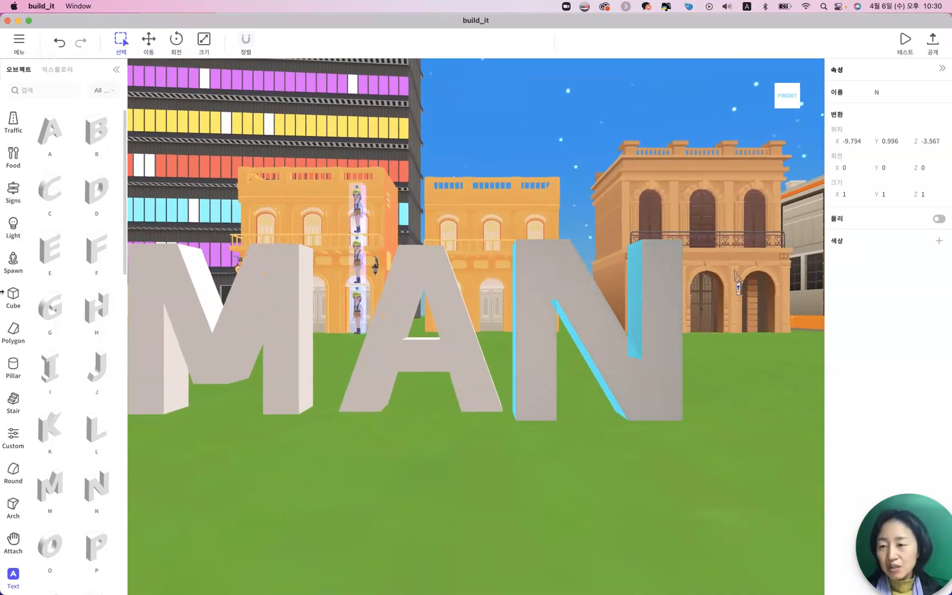
pyautogui.click(13, 240)
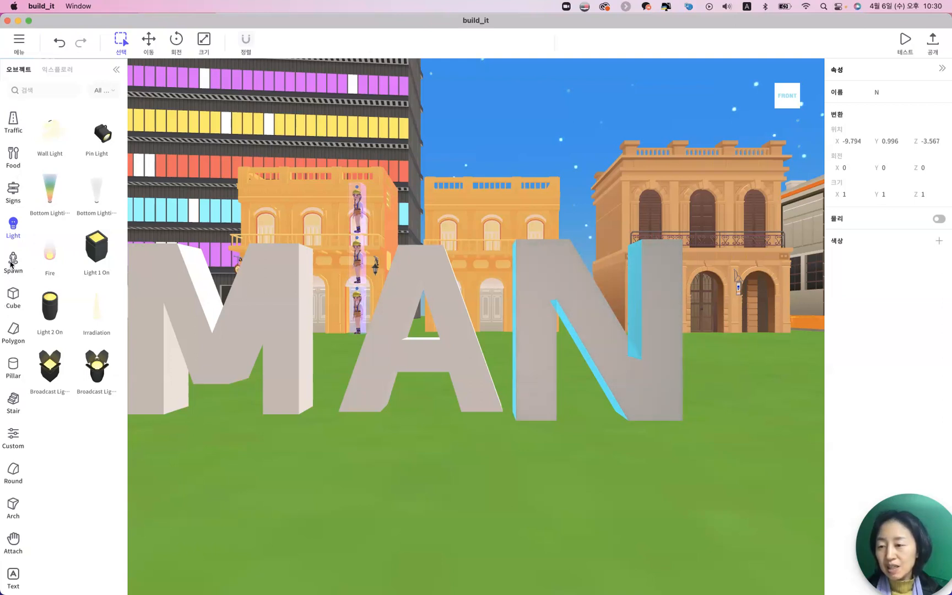
pyautogui.scroll(1, 12, 262)
pyautogui.scroll(5, 16, 386)
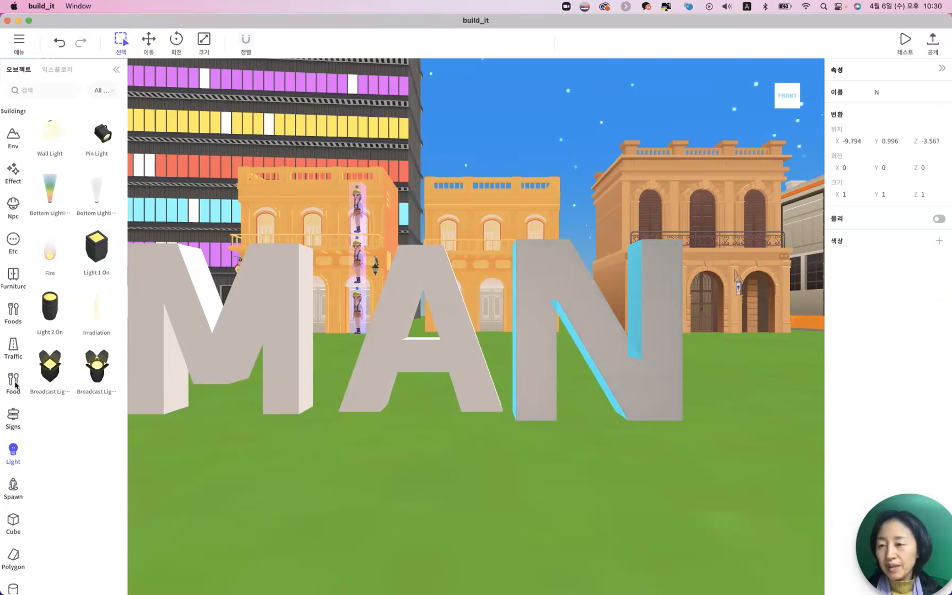
pyautogui.click(13, 205)
pyautogui.moveTo(47, 190); pyautogui.dragTo(737, 425)
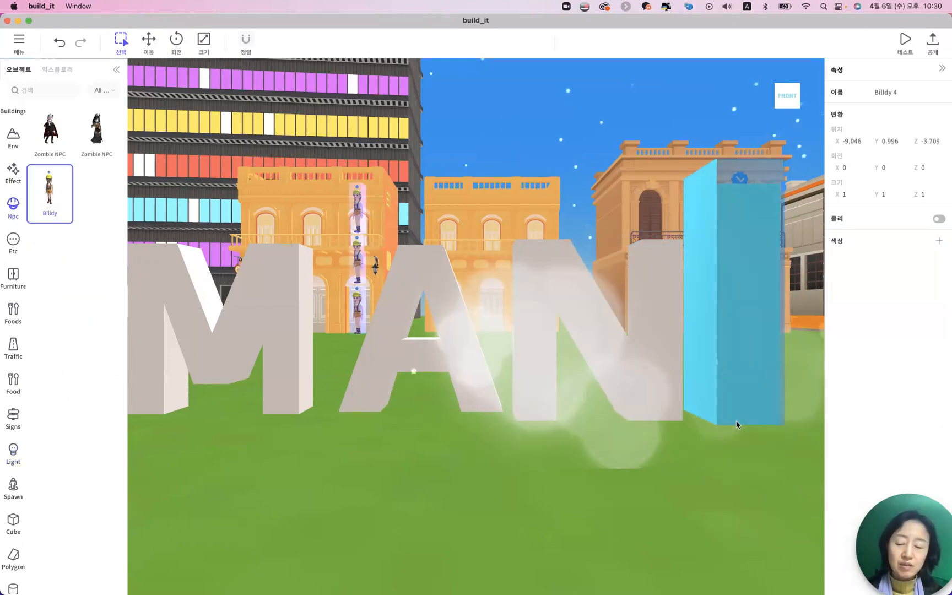
pyautogui.click(693, 484)
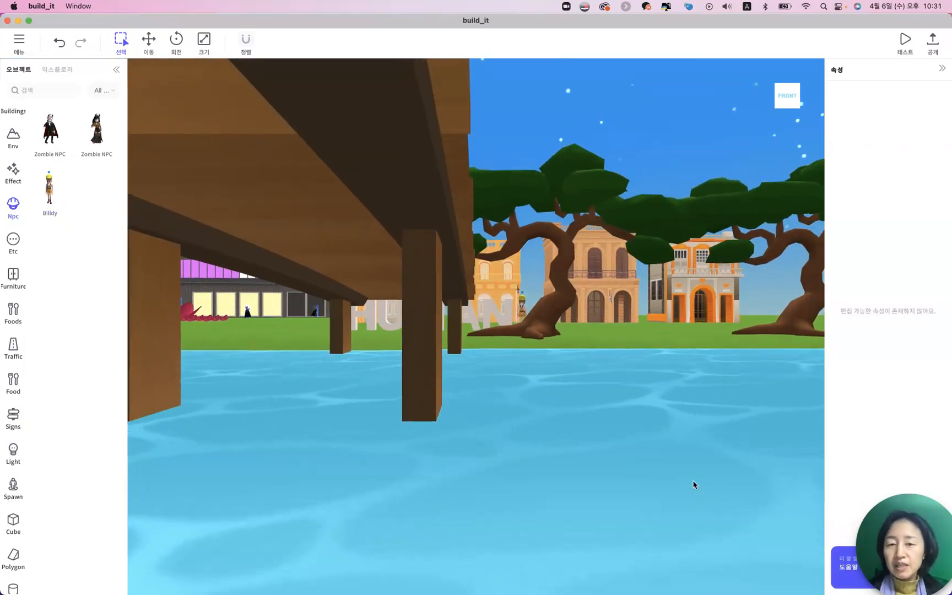
# Lower the bridge over the lake to about Y -0.162 and deselect it
pyautogui.click(451, 278)
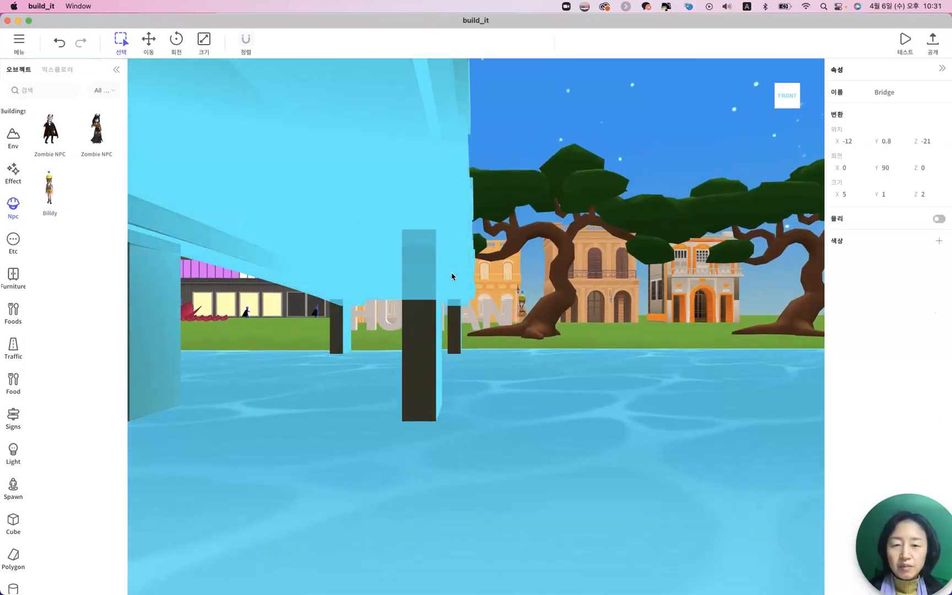
pyautogui.click(798, 85)
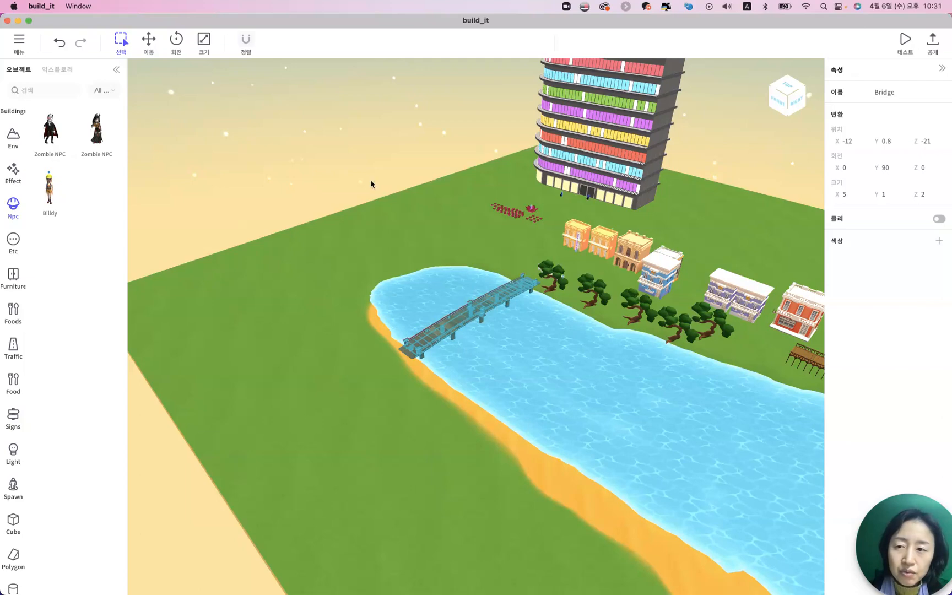
pyautogui.click(148, 49)
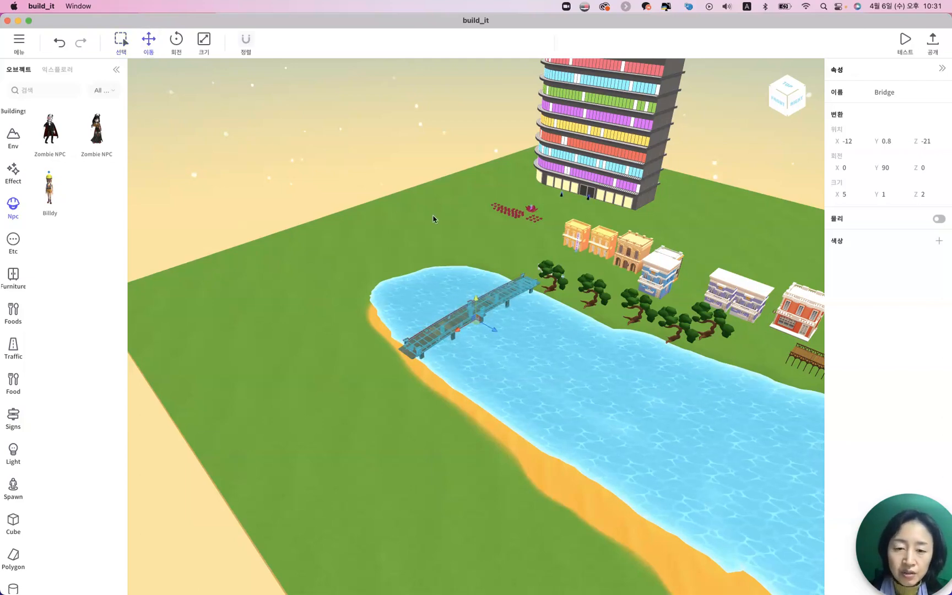
pyautogui.click(796, 101)
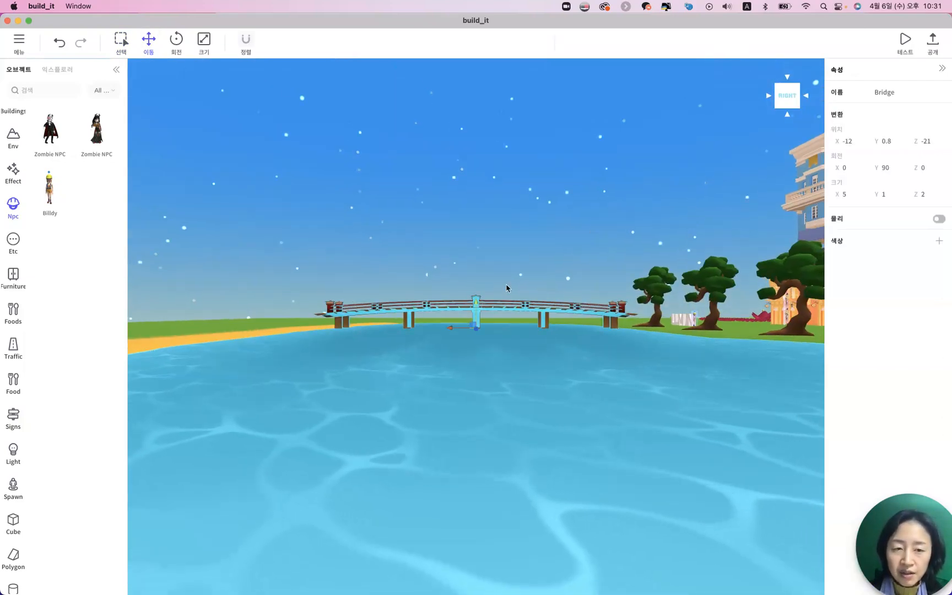
pyautogui.click(787, 83)
pyautogui.click(543, 305)
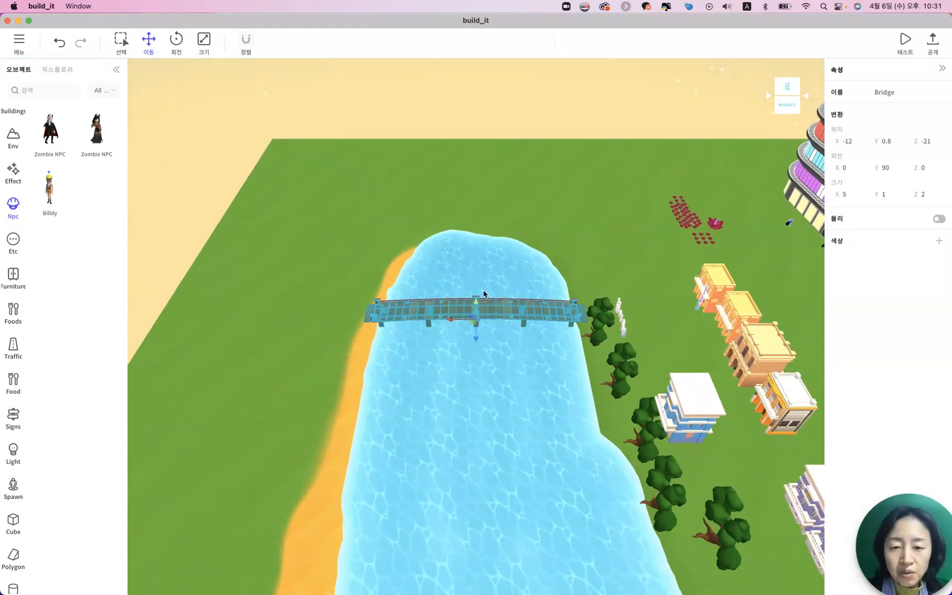
pyautogui.click(774, 98)
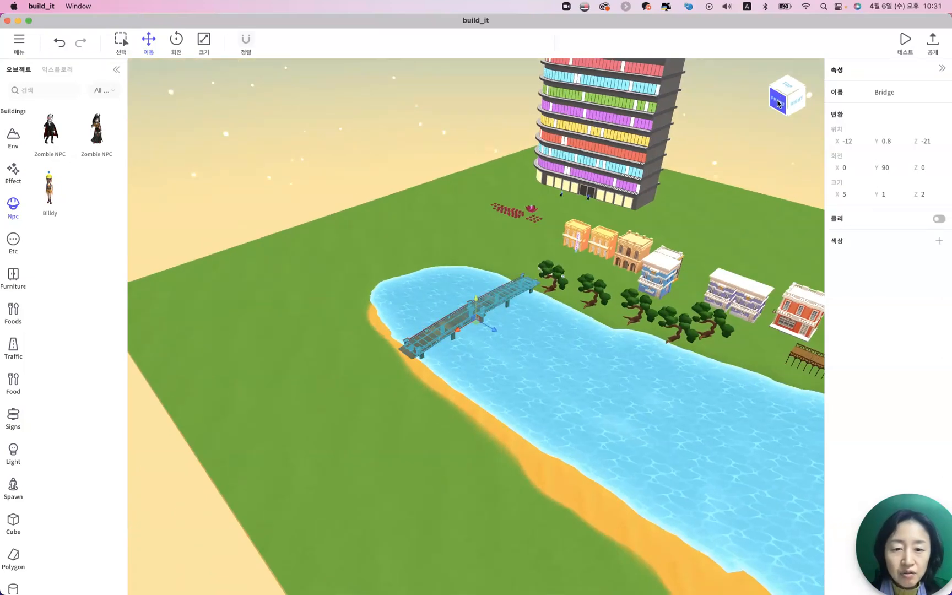
pyautogui.click(777, 103)
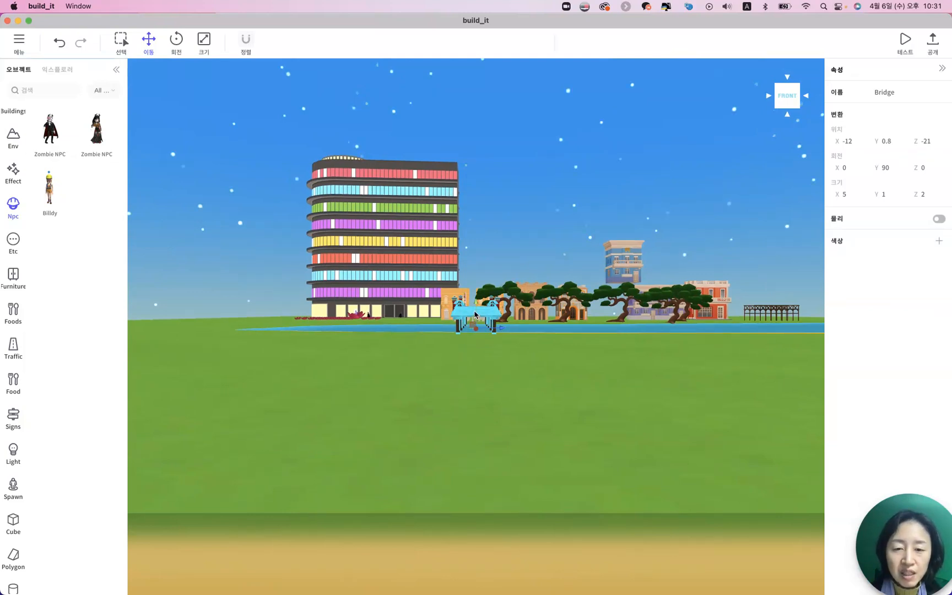
pyautogui.click(799, 96)
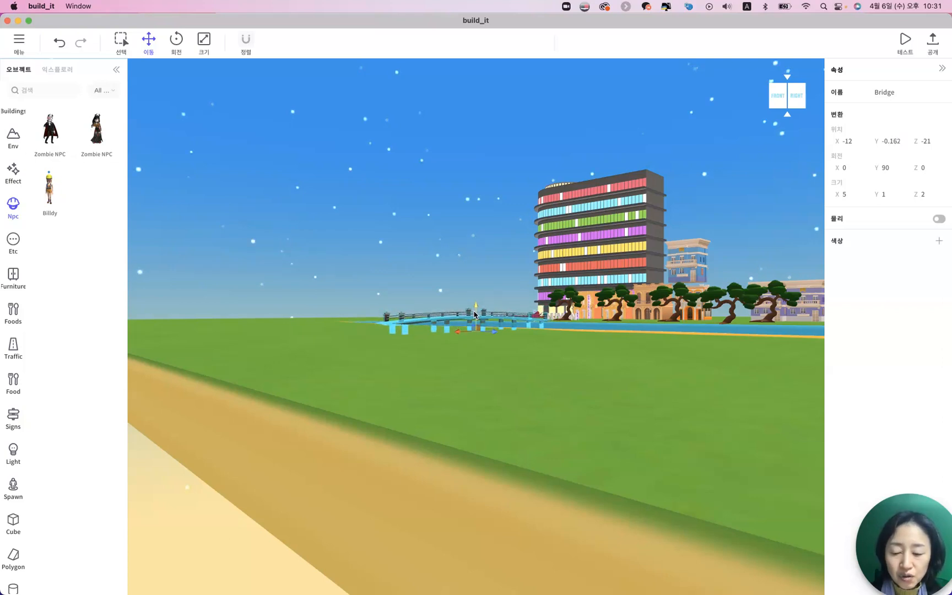
pyautogui.scroll(3, 473, 314)
pyautogui.click(459, 360)
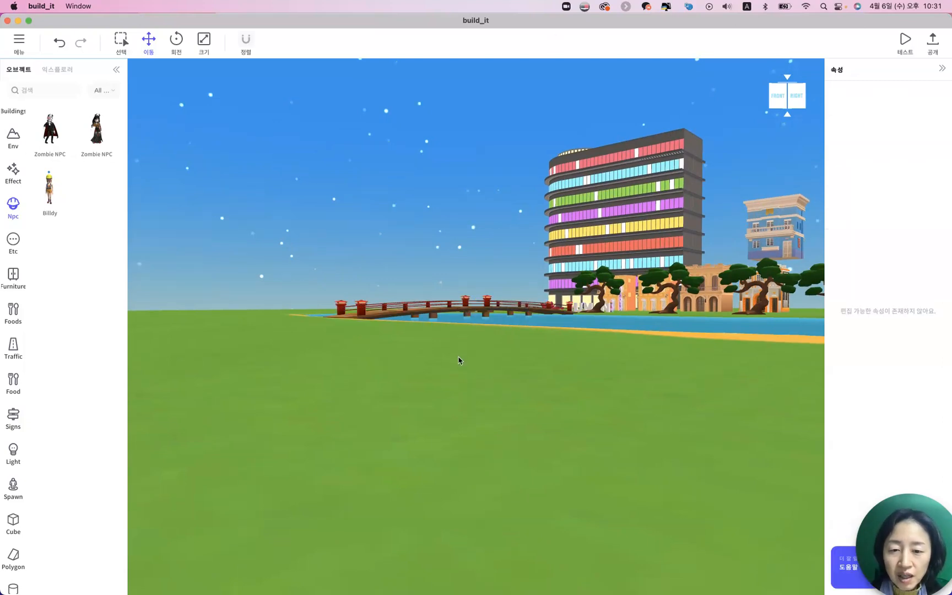
# Lower the bridge further to about Y -0.453 and deselect it to check its ends against the shore
pyautogui.click(435, 315)
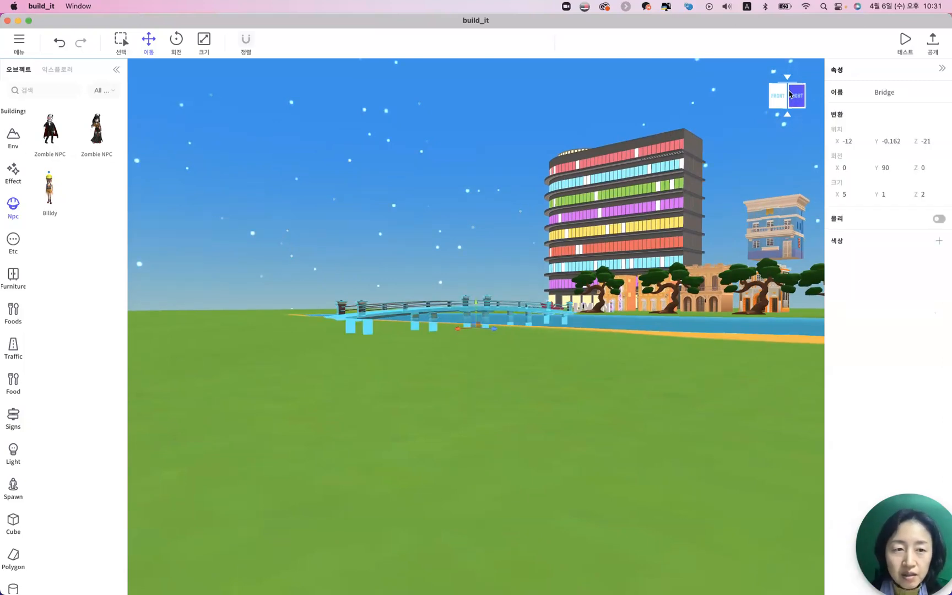
pyautogui.moveTo(789, 90); pyautogui.dragTo(750, 125)
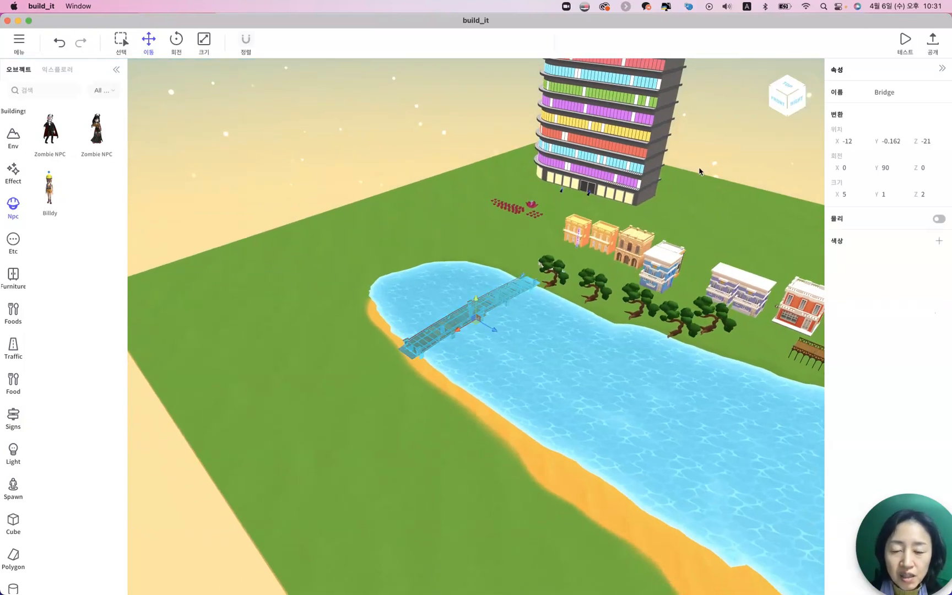
pyautogui.scroll(5, 626, 248)
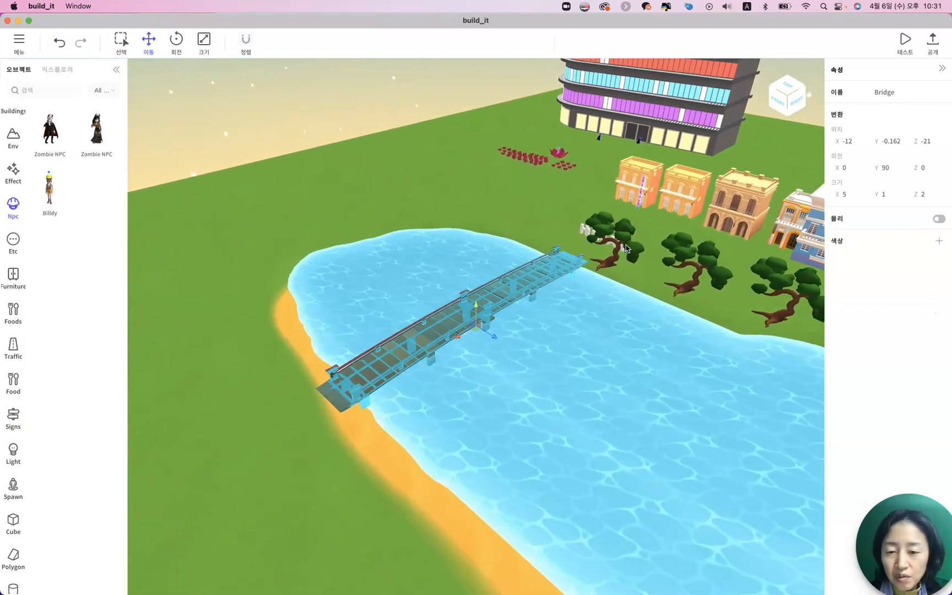
pyautogui.click(245, 477)
pyautogui.click(488, 310)
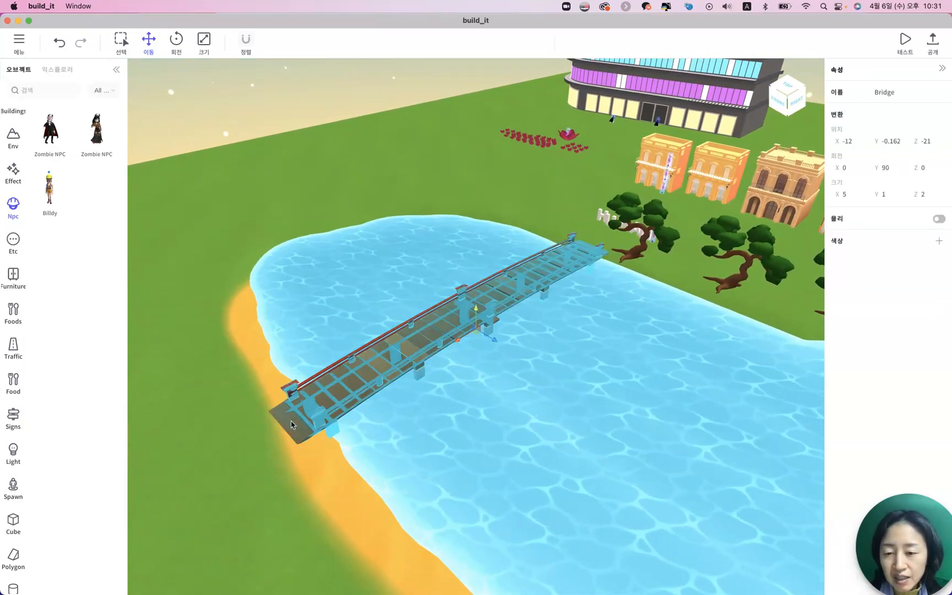
pyautogui.moveTo(476, 310); pyautogui.dragTo(477, 320)
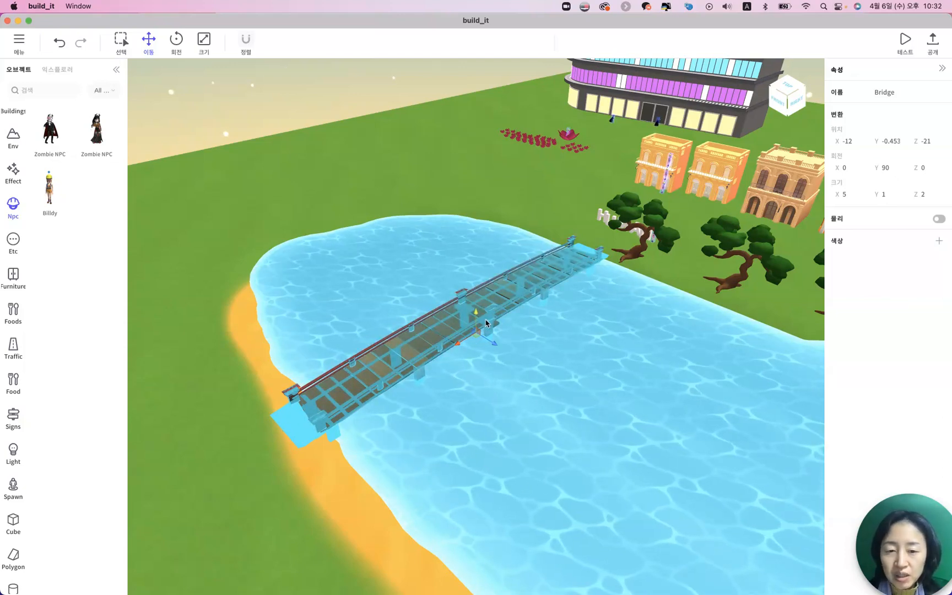
pyautogui.click(297, 516)
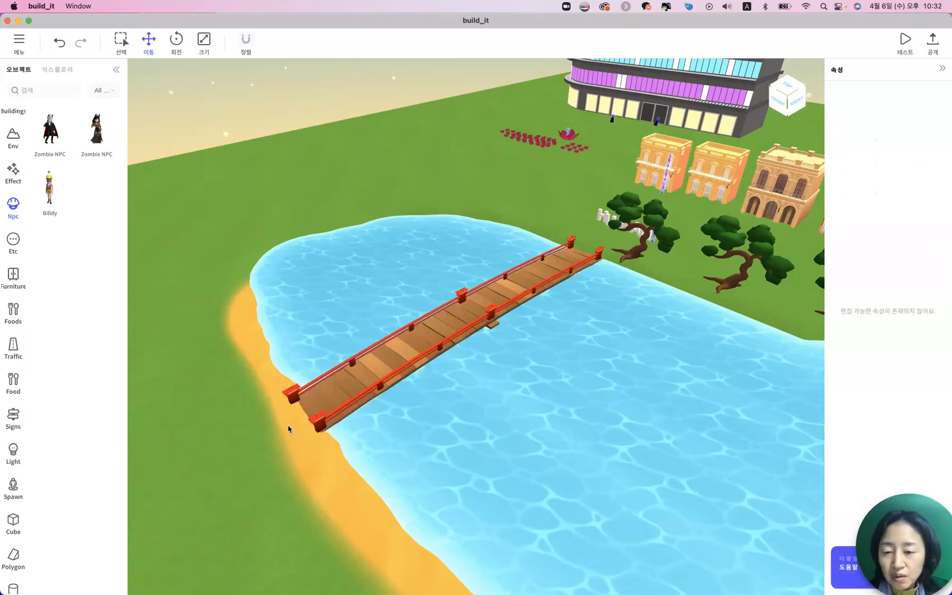
# Raise the bridge slightly to about Y -0.259 so its end planks rest on the shore
pyautogui.click(476, 323)
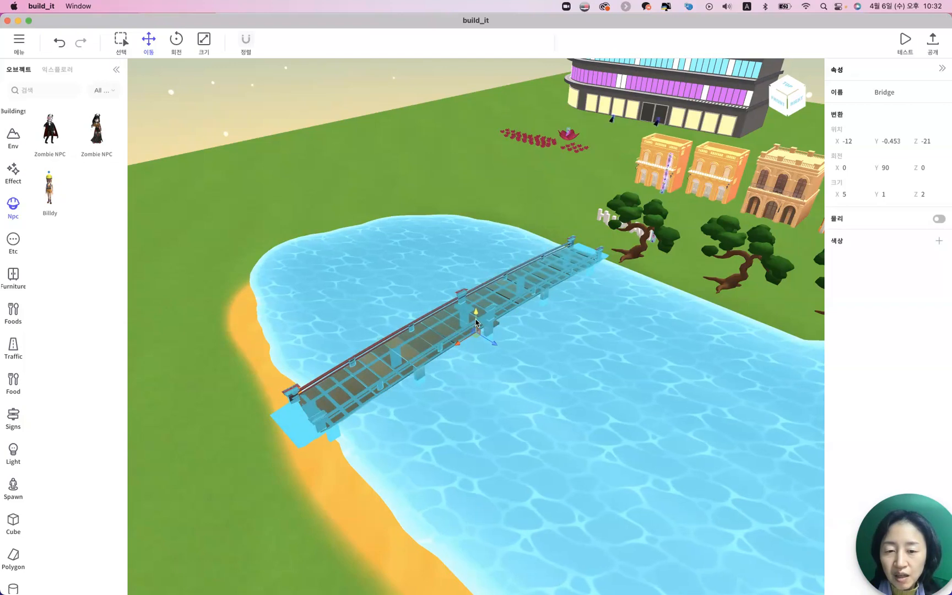
pyautogui.moveTo(476, 323); pyautogui.dragTo(476, 320)
pyautogui.click(322, 459)
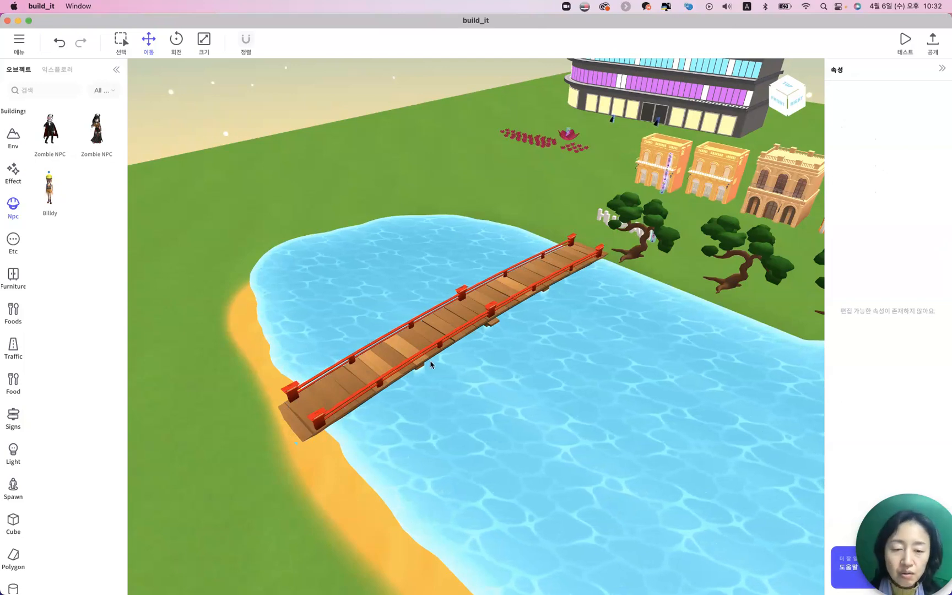
pyautogui.click(473, 314)
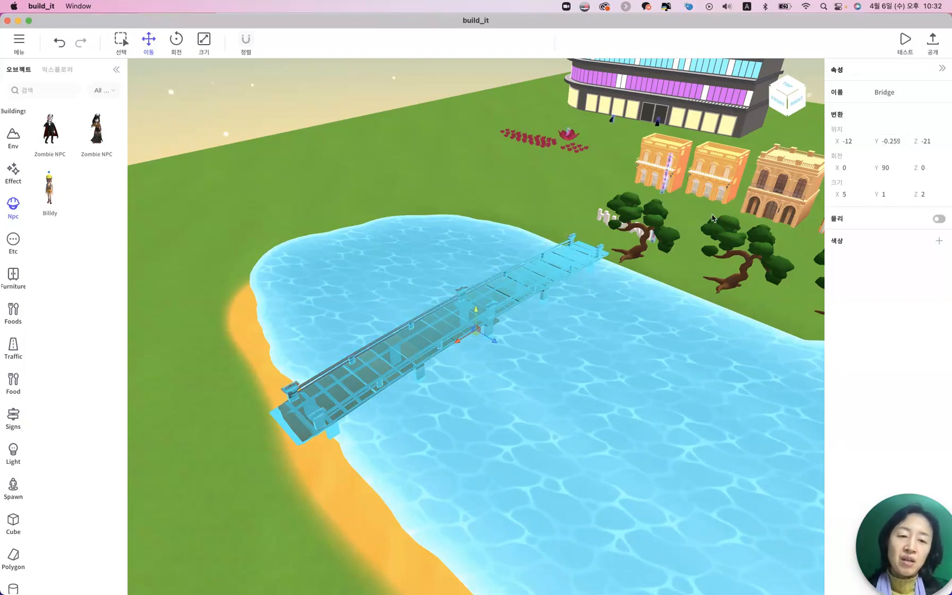
# Lower the second pine tree from the bridge to about Y 0.718 and deselect it
pyautogui.click(718, 254)
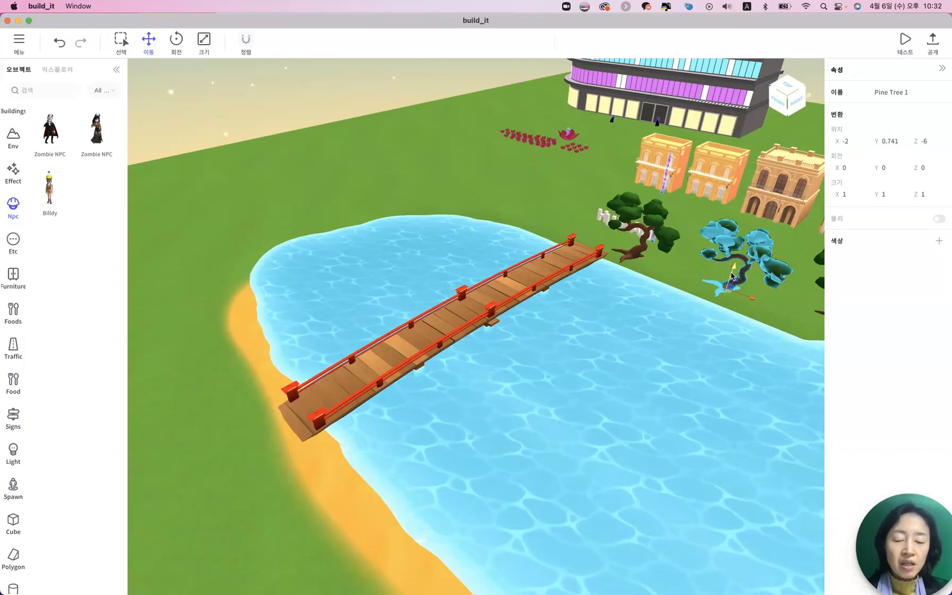
pyautogui.moveTo(733, 269); pyautogui.dragTo(730, 277)
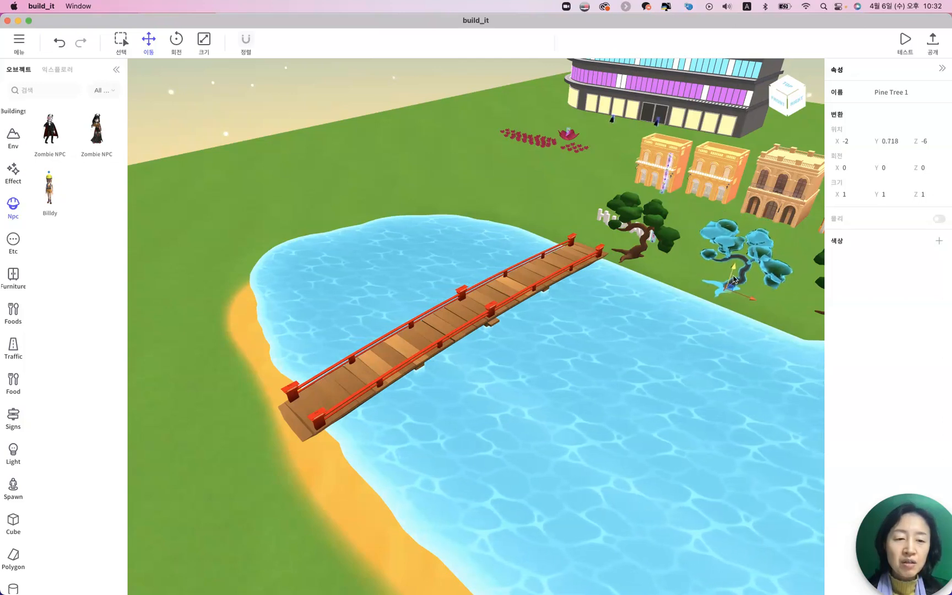
pyautogui.click(744, 309)
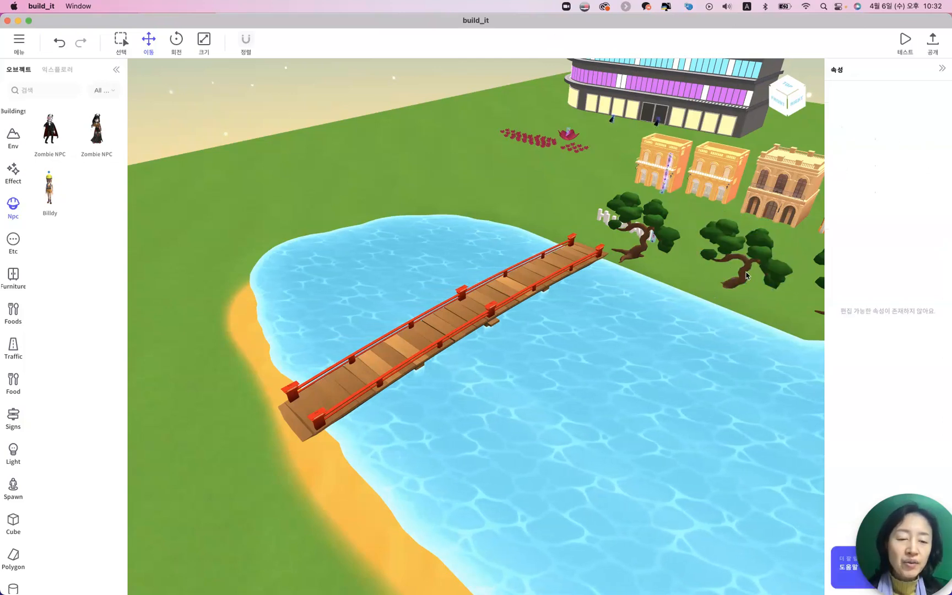
# Rotate the second pine tree from the bridge to about 304.4° around the Y axis and deselect it
pyautogui.click(643, 255)
pyautogui.click(691, 261)
pyautogui.click(739, 255)
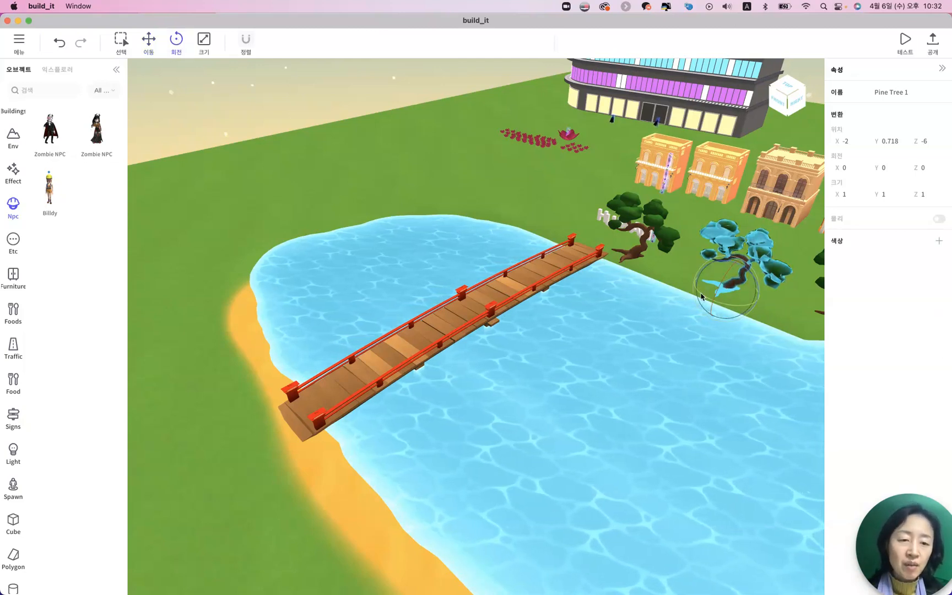
pyautogui.moveTo(701, 307)
pyautogui.mouseDown()
pyautogui.moveTo(700, 295)
pyautogui.moveTo(719, 303)
pyautogui.mouseUp()
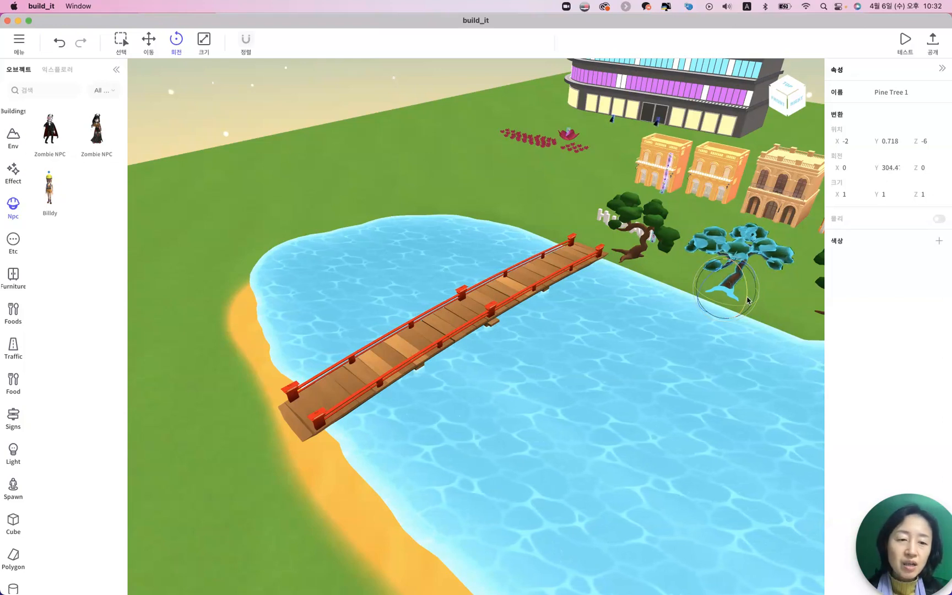
pyautogui.click(778, 312)
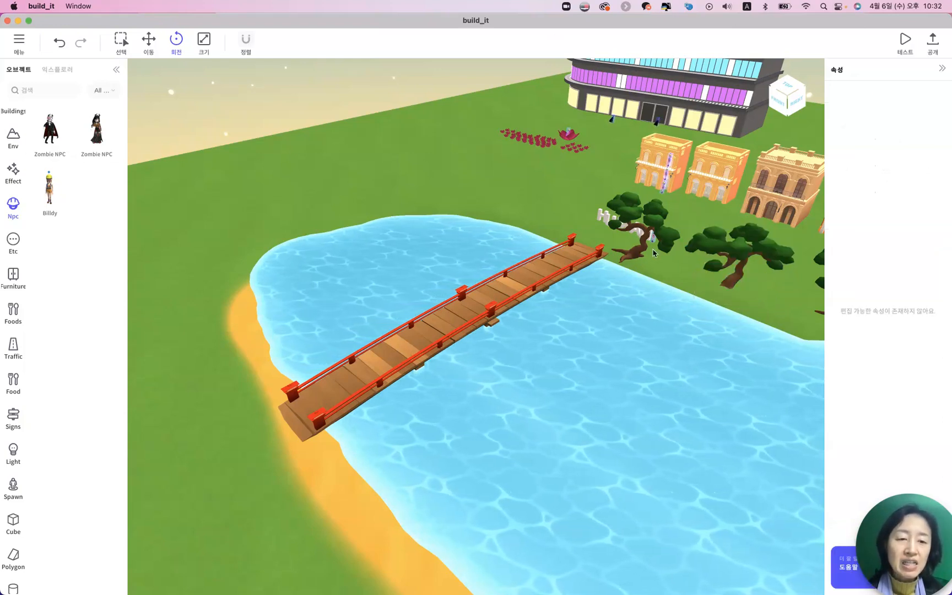
# Rotate the third pine tree along the lakeshore around its vertical axis and deselect it
pyautogui.scroll(-5, 655, 253)
pyautogui.scroll(-2, 655, 253)
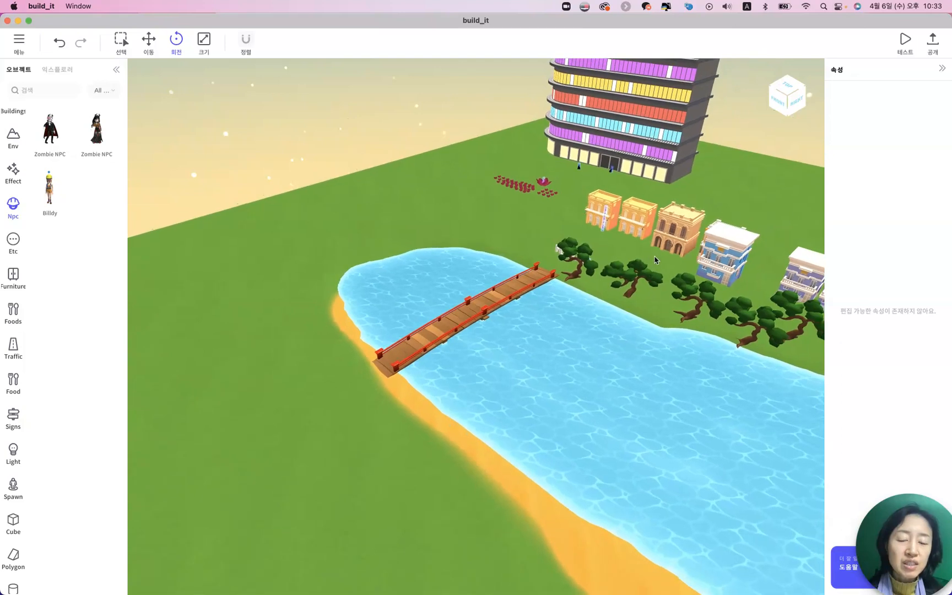
pyautogui.click(693, 300)
pyautogui.moveTo(693, 338); pyautogui.dragTo(694, 302)
pyautogui.press('w')
pyautogui.click(645, 309)
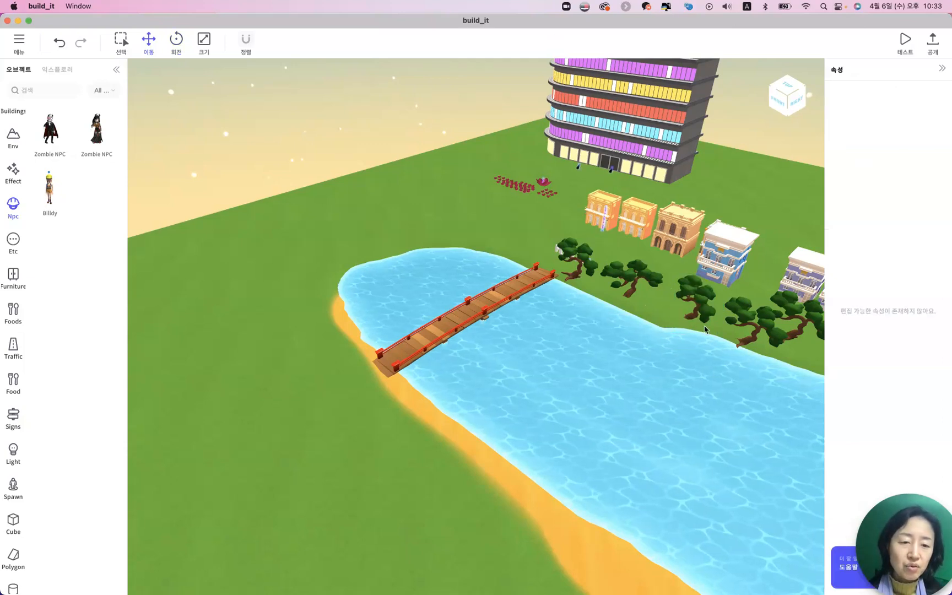
# Rotate the fourth pine tree along the shore to about 320° around the Y axis and deselect it
pyautogui.click(749, 327)
pyautogui.press('e')
pyautogui.moveTo(723, 354); pyautogui.dragTo(759, 334)
pyautogui.press('w')
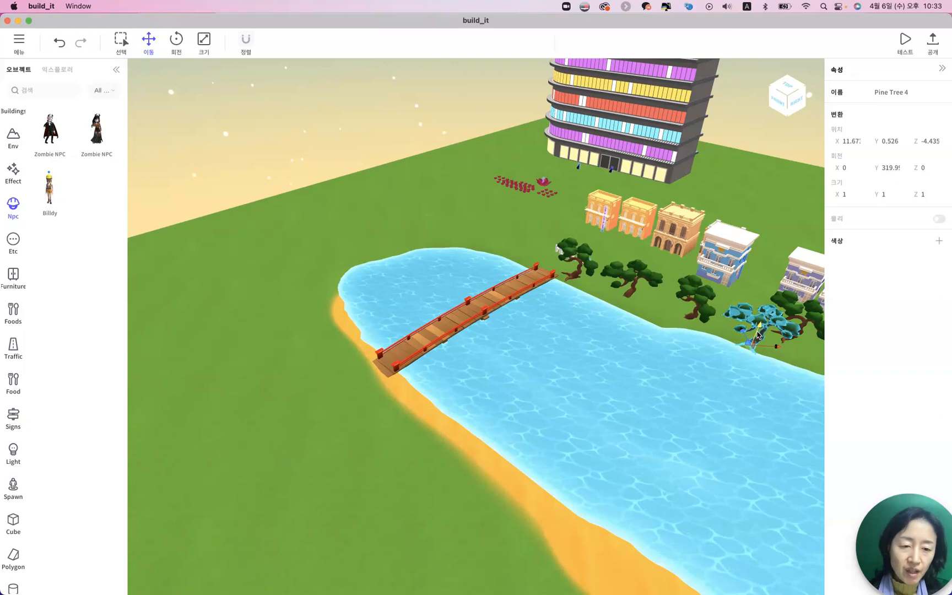
pyautogui.click(796, 359)
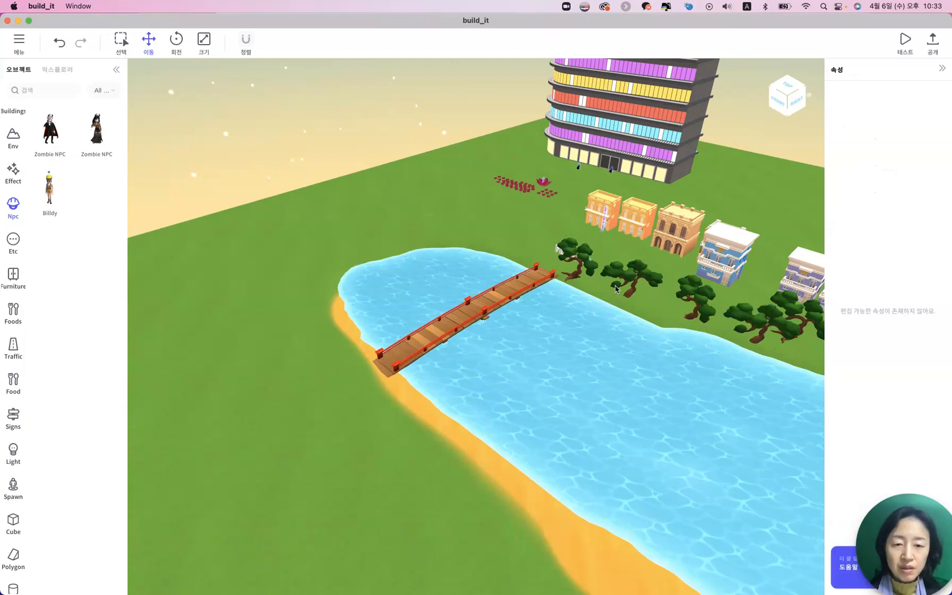
# Move the pine tree covering the 3D letters beyond the bridge to about X -18.54, lower it to about Y 0.795, and deselect it
pyautogui.click(593, 273)
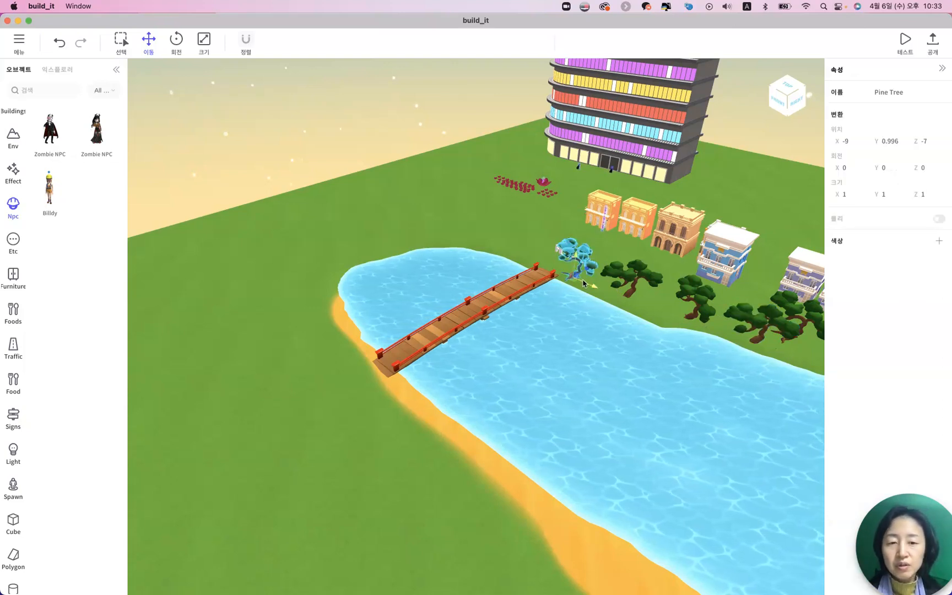
pyautogui.moveTo(566, 281); pyautogui.dragTo(516, 230)
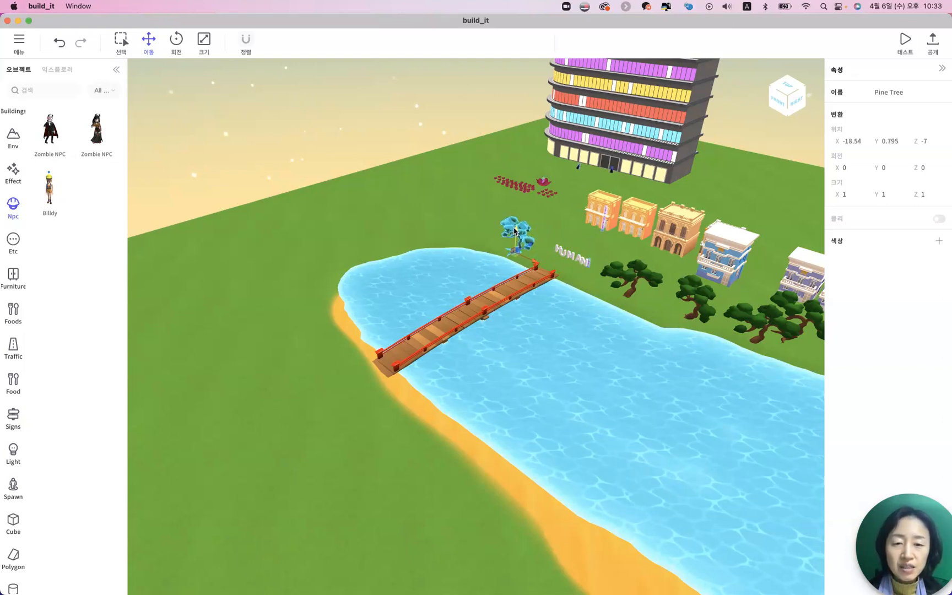
pyautogui.click(568, 280)
pyautogui.click(630, 284)
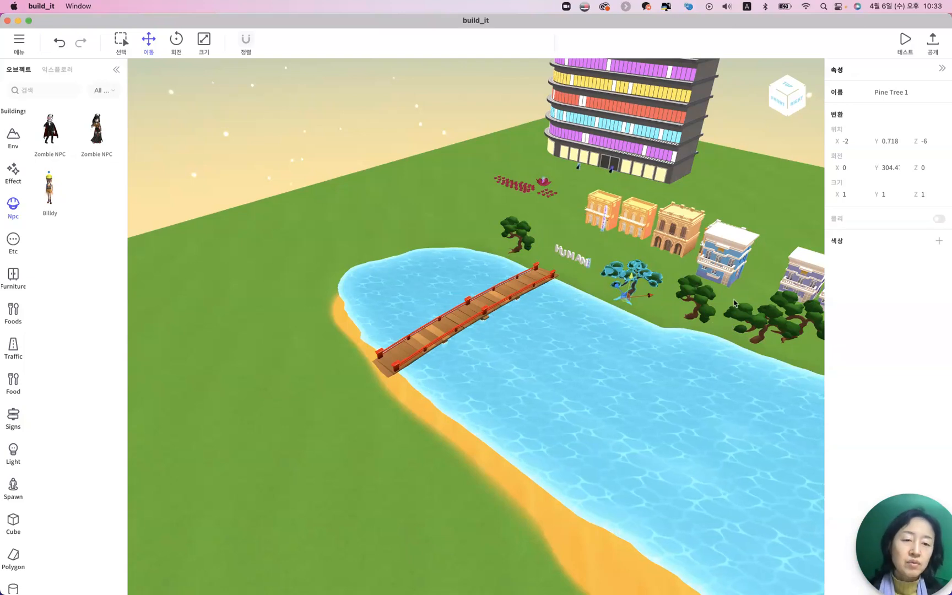
pyautogui.click(756, 318)
pyautogui.click(794, 313)
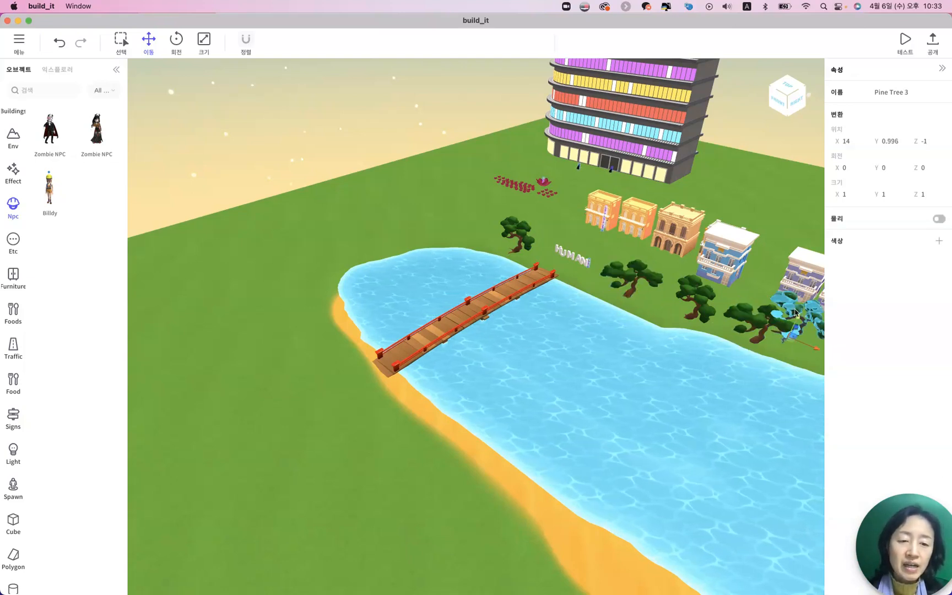
# Move the blue house out from in front of the orange building to about X 8.462, Z 0.94
pyautogui.click(737, 281)
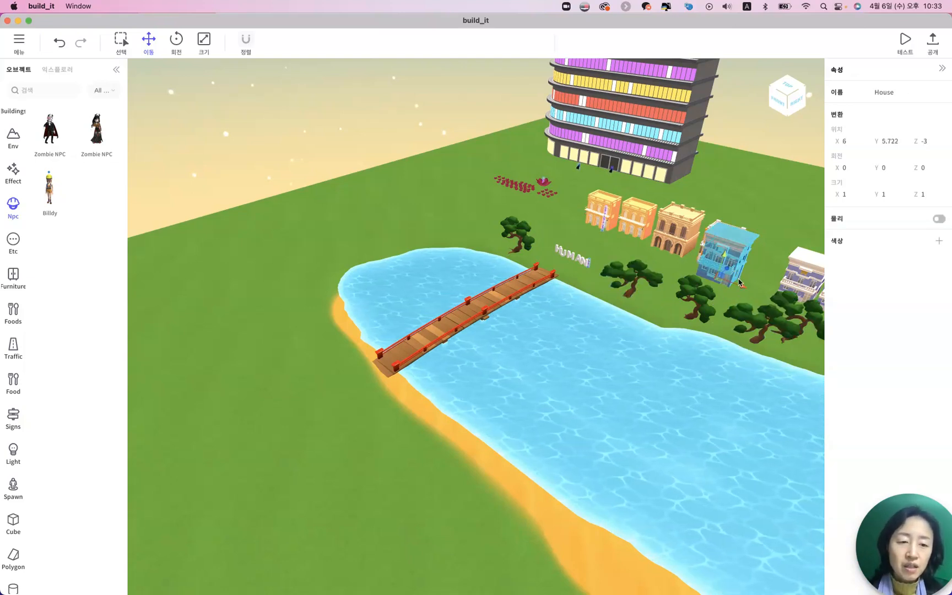
pyautogui.moveTo(738, 282); pyautogui.dragTo(767, 279)
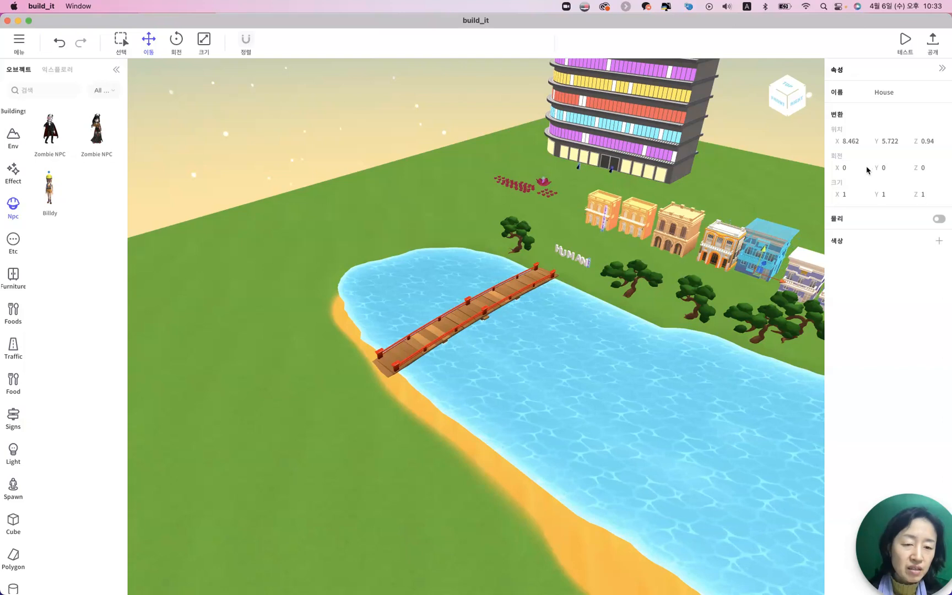
pyautogui.scroll(-3, 782, 257)
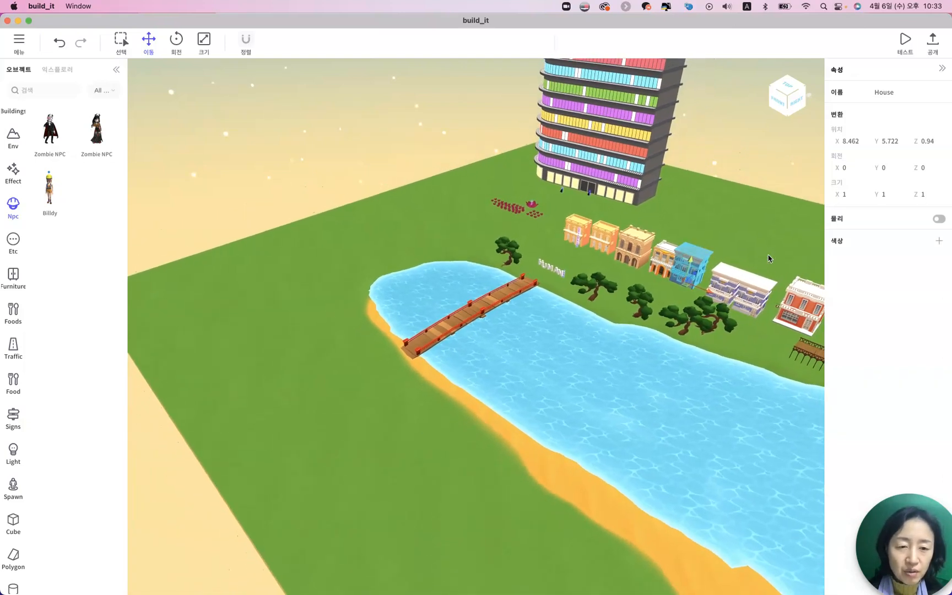